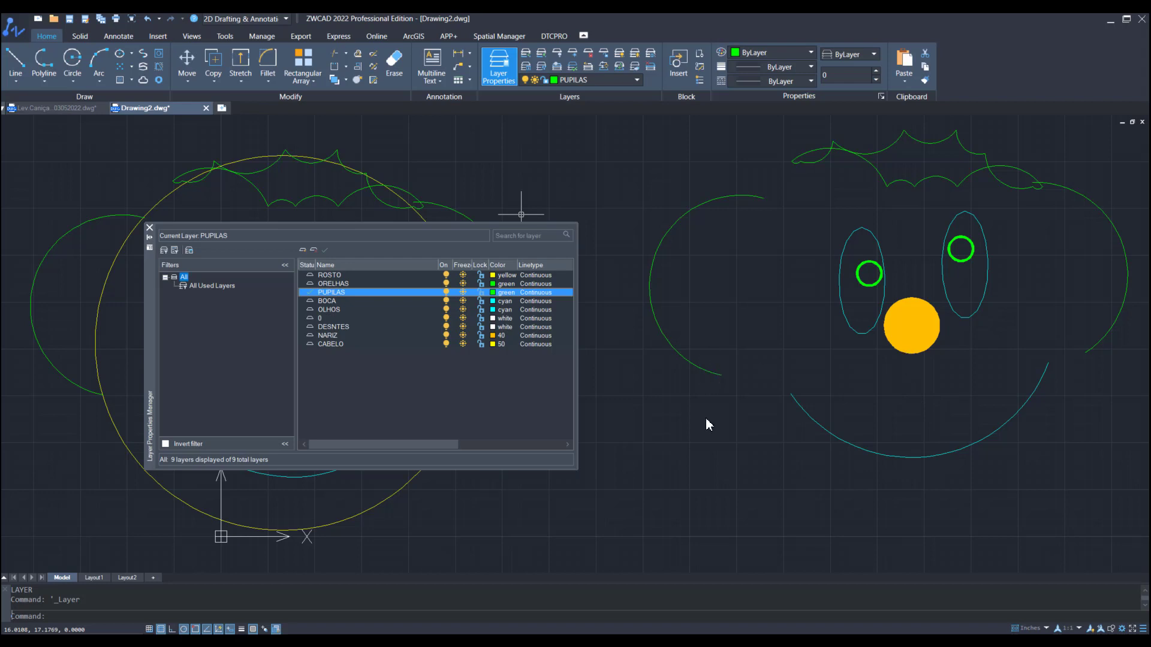
- Change the color of the NARIZ layer to red
{"action": "key", "text": "n"}
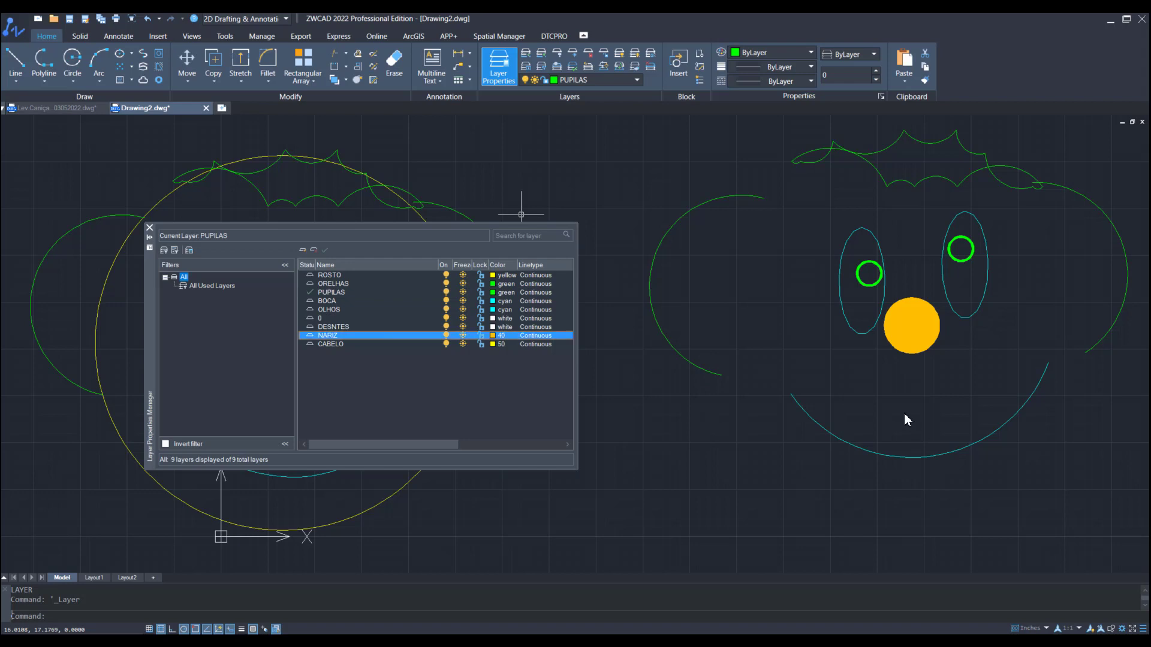
{"action": "left_click", "coordinate": [493, 336]}
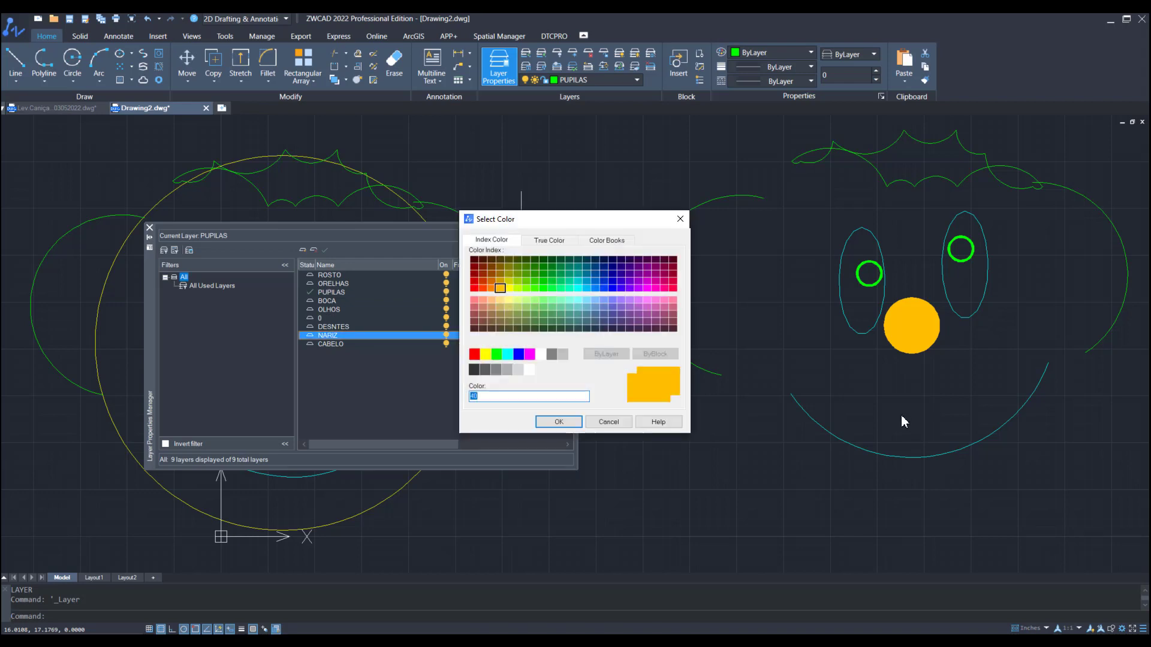
{"action": "left_click", "coordinate": [474, 354]}
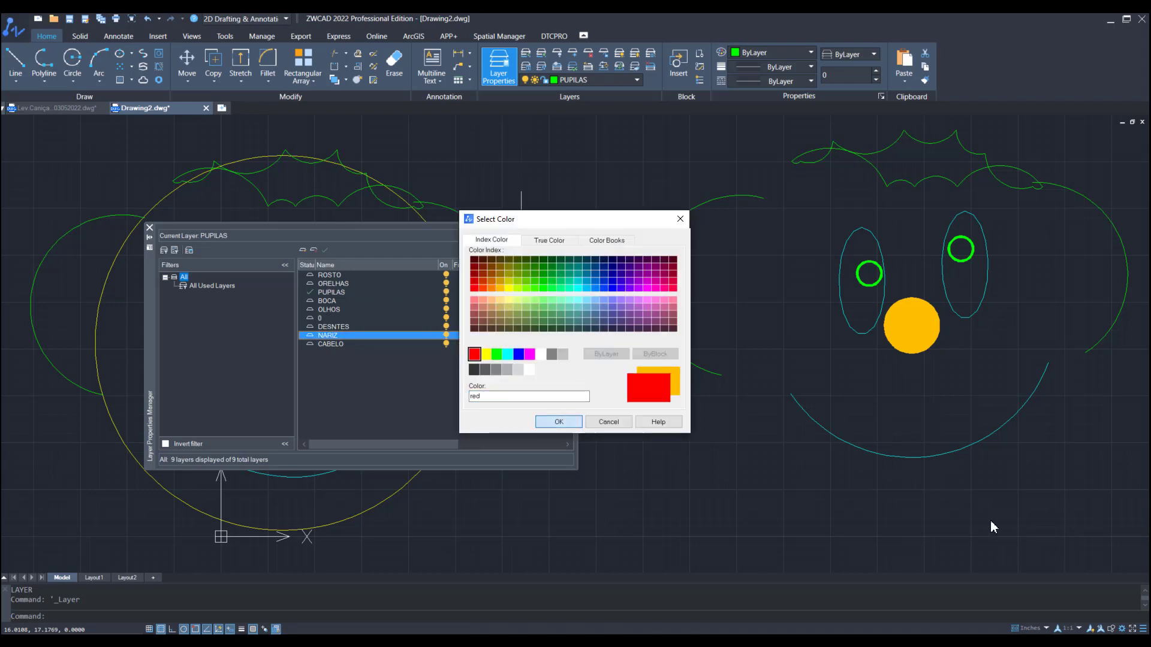
{"action": "key", "text": "Return"}
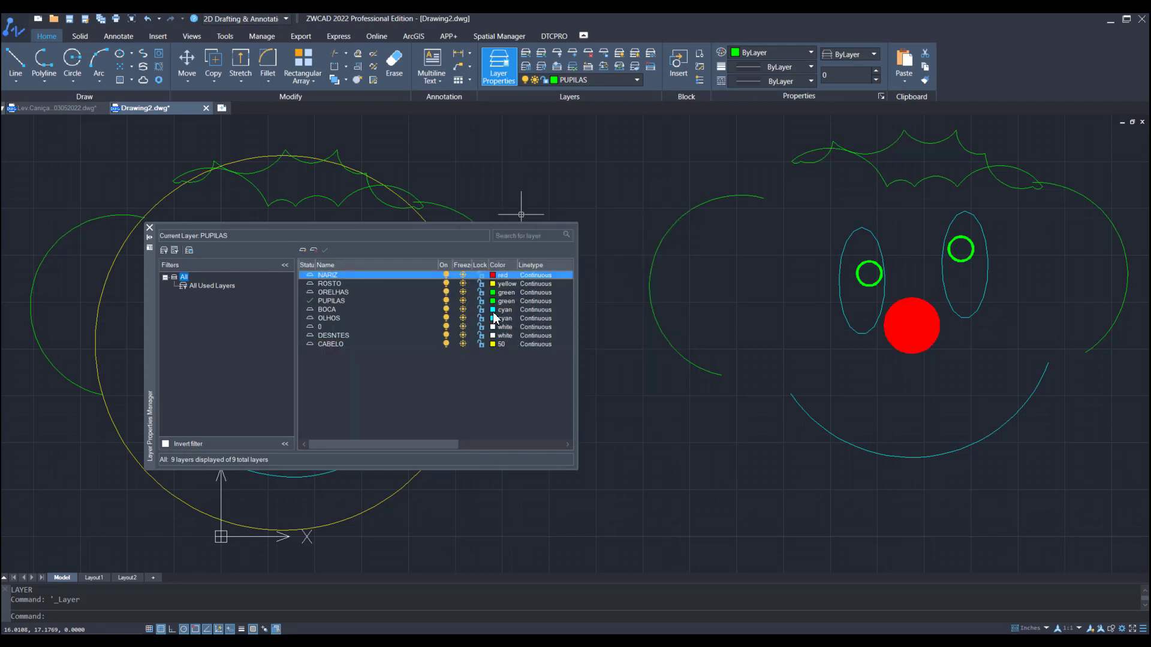
{"action": "scroll", "coordinate": [597, 330], "scroll_direction": "down", "scroll_amount": 5}
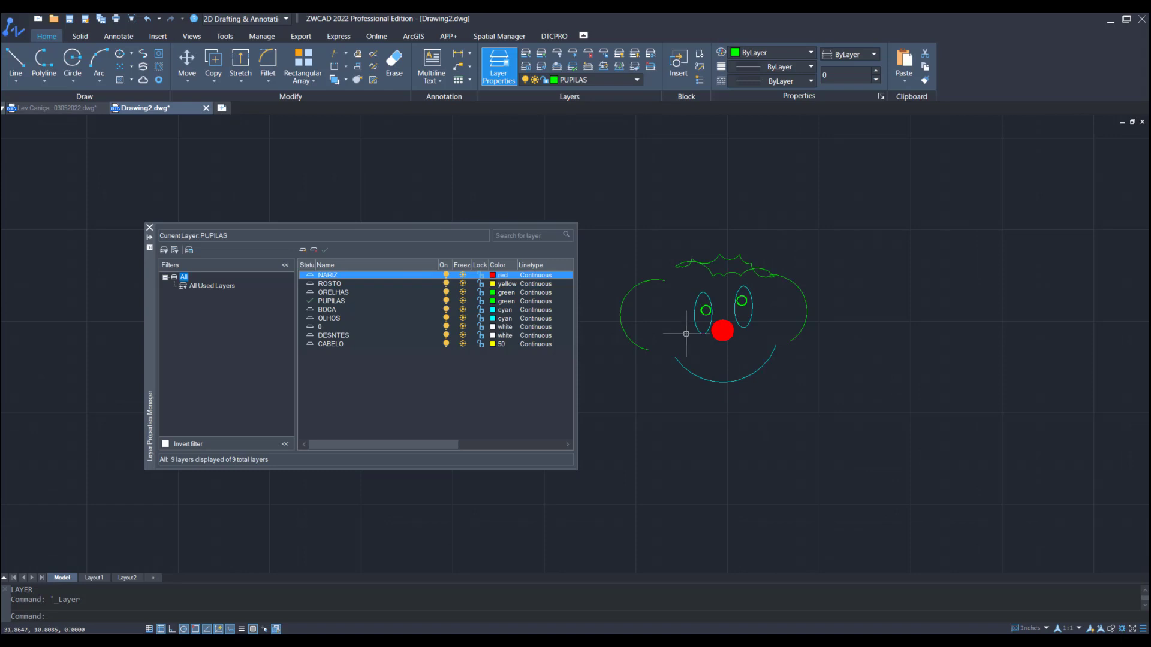
{"action": "scroll", "coordinate": [600, 395], "scroll_direction": "up", "scroll_amount": 5}
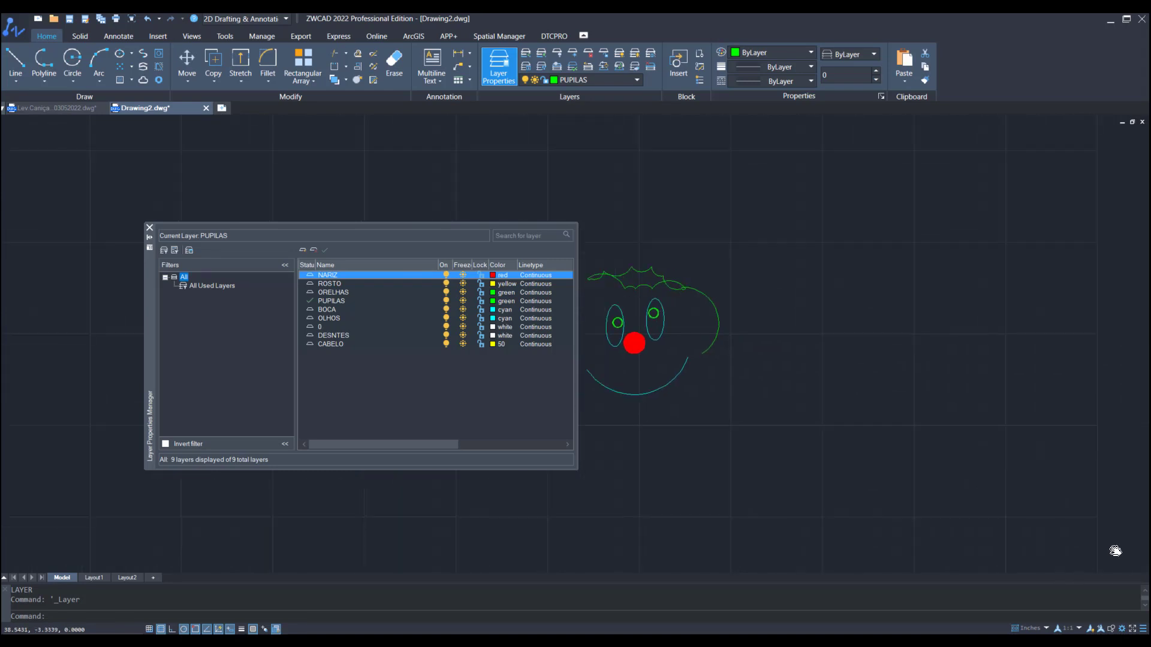
{"action": "scroll", "coordinate": [609, 397], "scroll_direction": "down", "scroll_amount": 4}
{"action": "scroll", "coordinate": [673, 381], "scroll_direction": "up", "scroll_amount": 2}
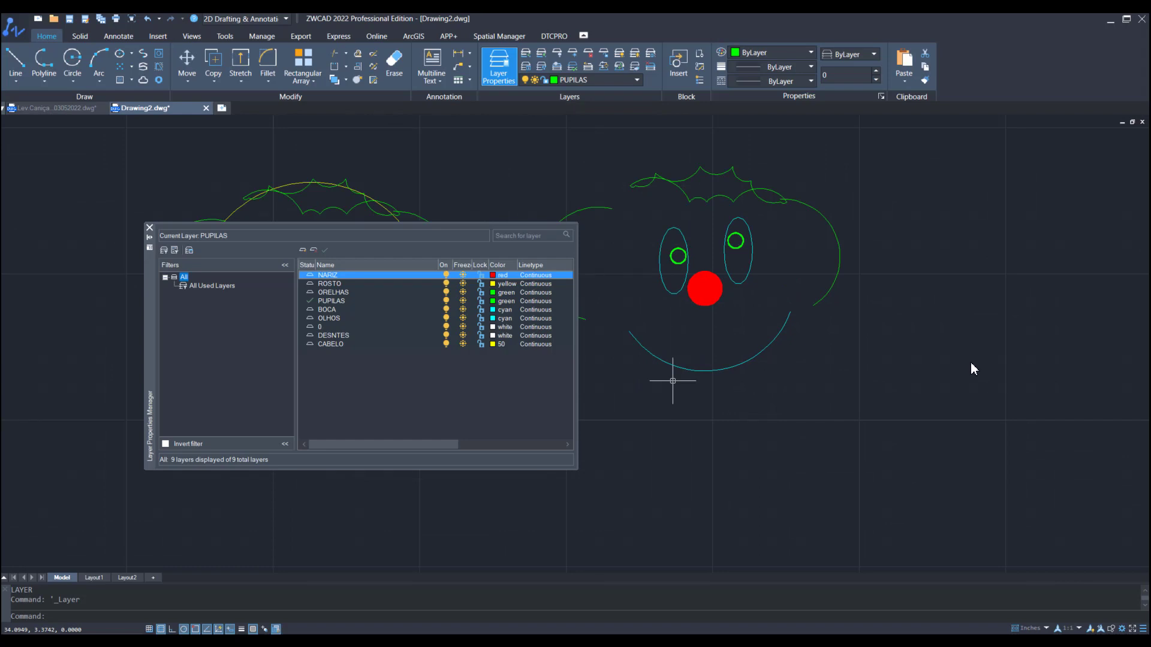
- Widen the layer manager to examine all of its layer property columns, and restore its narrower width
{"action": "left_click_drag", "start_coordinate": [1010, 361], "coordinate": [1150, 361]}
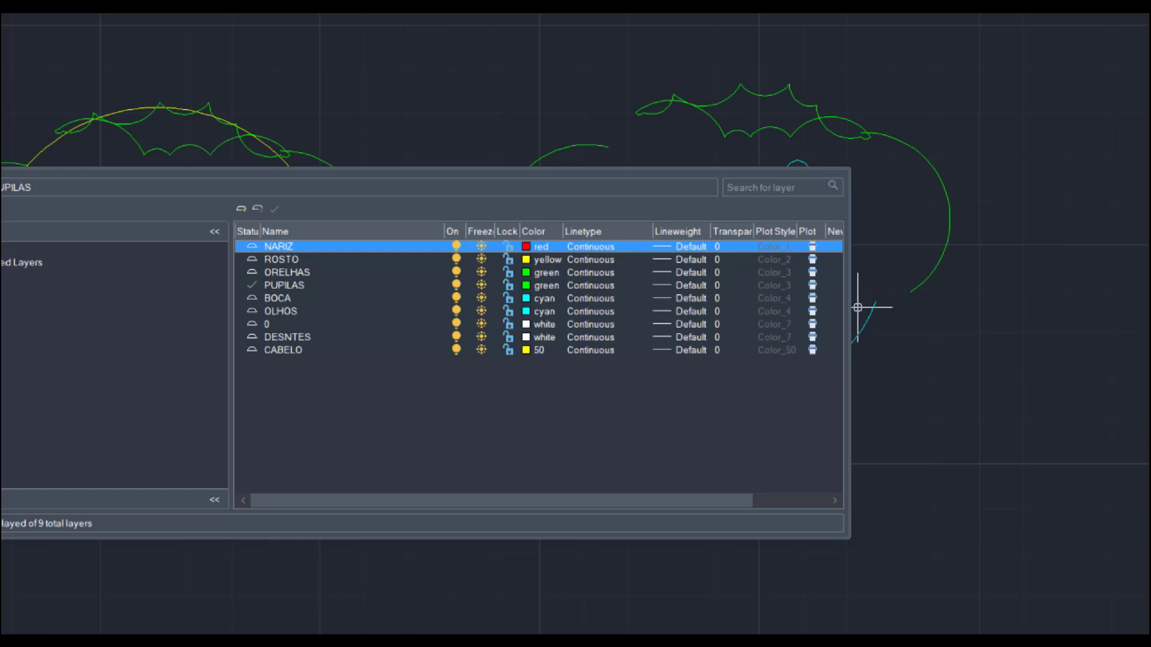
{"action": "left_click_drag", "start_coordinate": [852, 306], "coordinate": [1011, 306]}
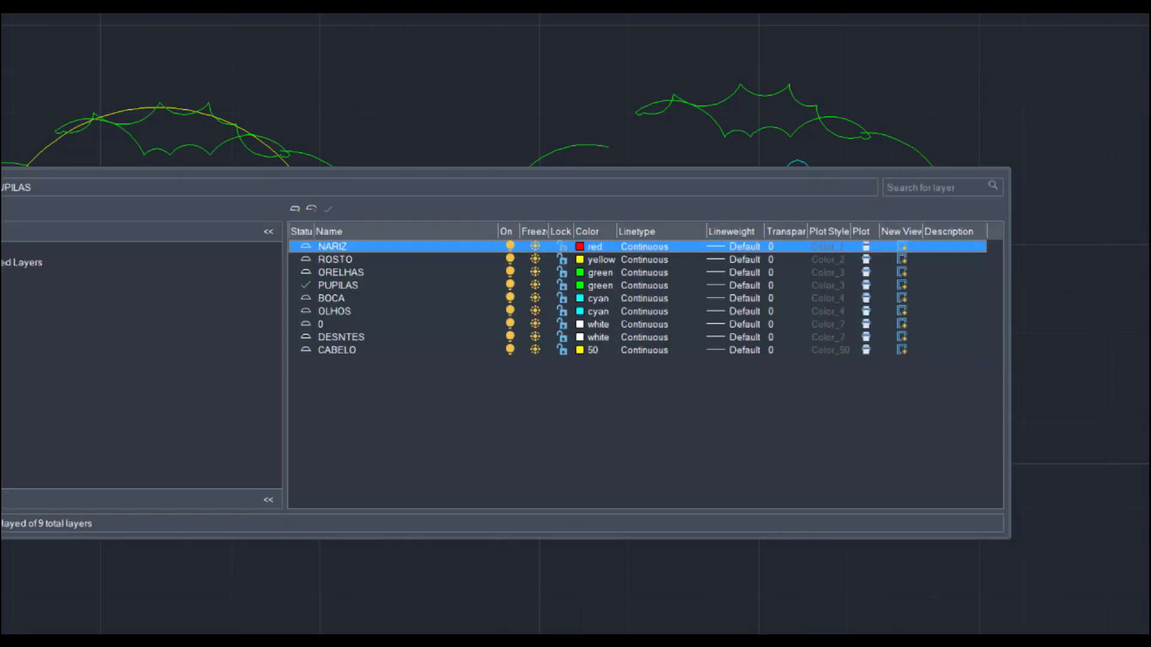
{"action": "left_click_drag", "start_coordinate": [1011, 437], "coordinate": [558, 437]}
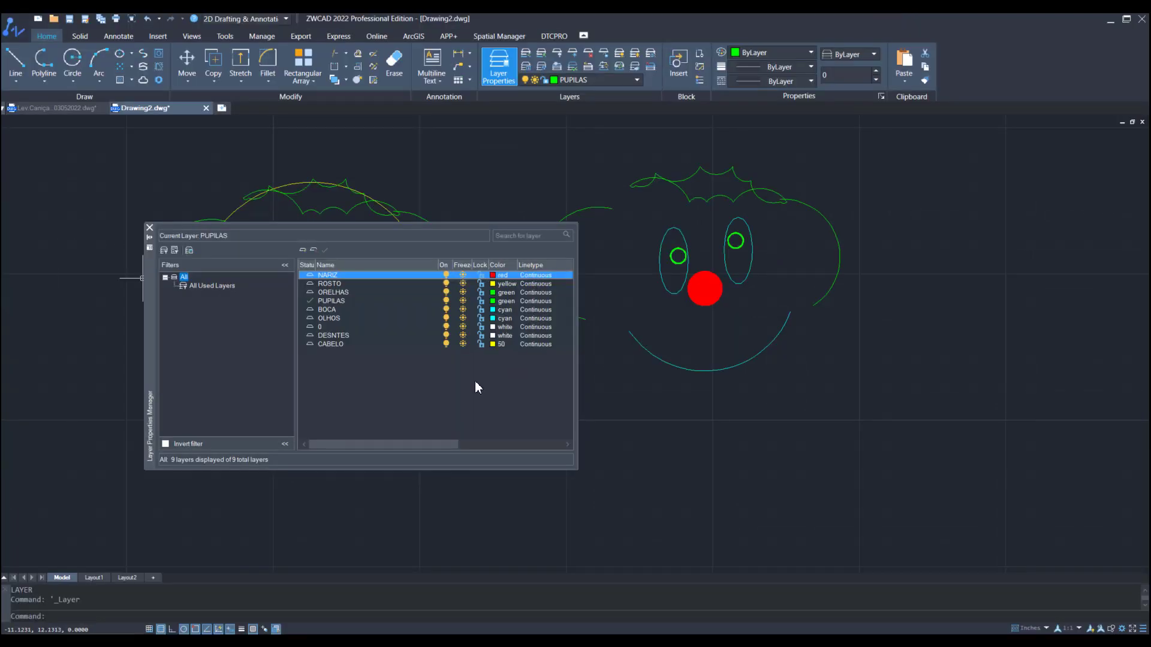
- Move the layer manager clear of the first face and load the DASHED linetype while editing the ROSTO layer's linetype
{"action": "mouse_move", "coordinate": [476, 382]}
{"action": "left_mouse_down"}
{"action": "mouse_move", "coordinate": [501, 457]}
{"action": "mouse_move", "coordinate": [892, 516]}
{"action": "mouse_move", "coordinate": [1074, 481]}
{"action": "mouse_move", "coordinate": [1127, 432]}
{"action": "mouse_move", "coordinate": [1107, 488]}
{"action": "mouse_move", "coordinate": [778, 470]}
{"action": "mouse_move", "coordinate": [827, 447]}
{"action": "mouse_move", "coordinate": [837, 423]}
{"action": "left_mouse_up"}
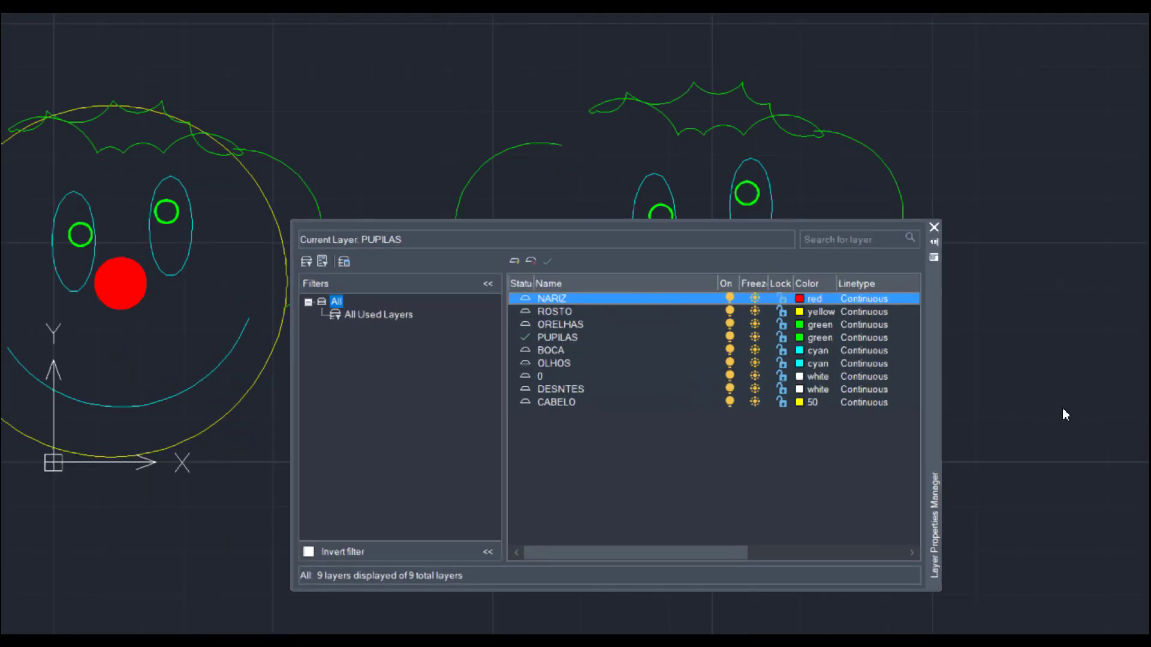
{"action": "key", "text": "Down"}
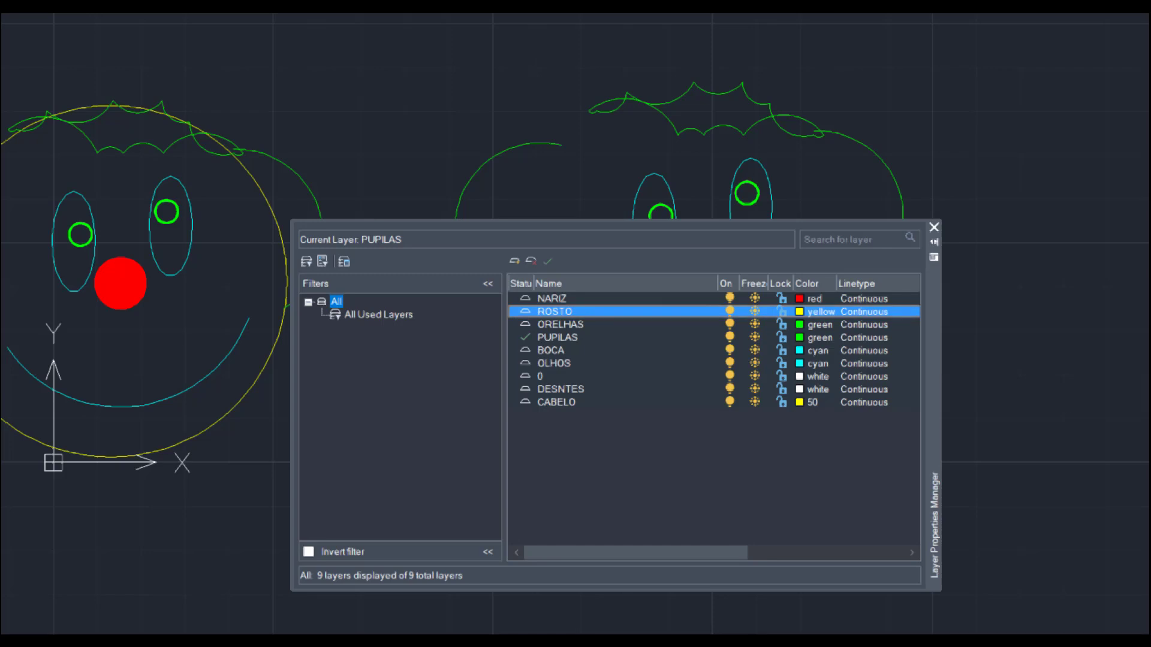
{"action": "key", "text": "Return"}
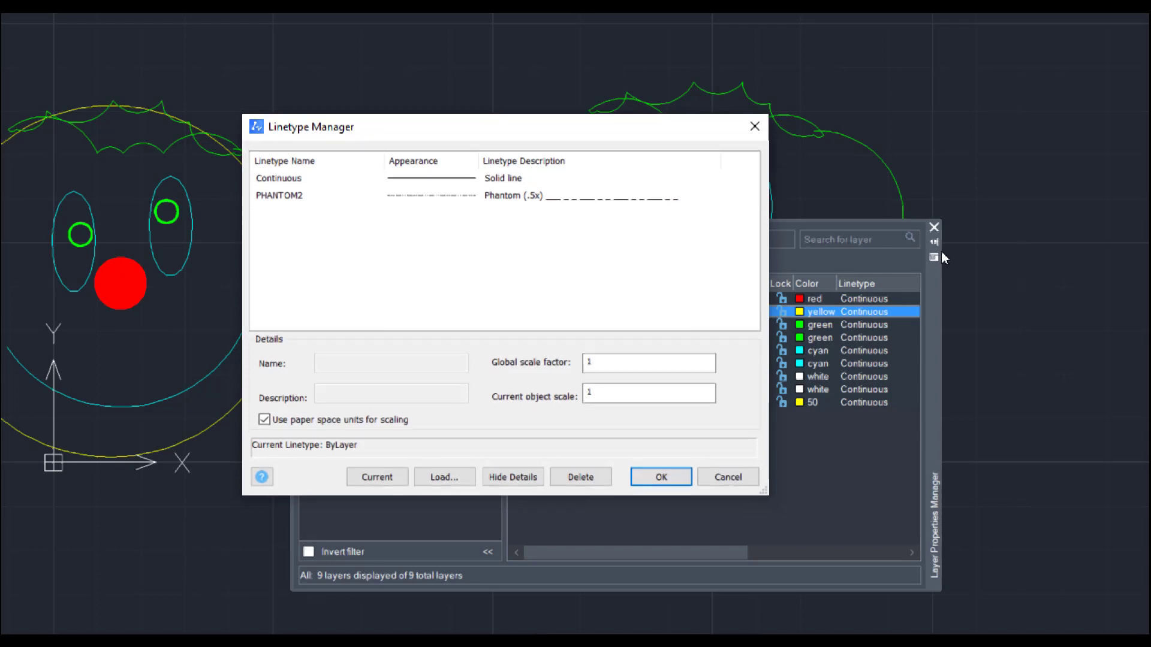
{"action": "key", "text": "Down"}
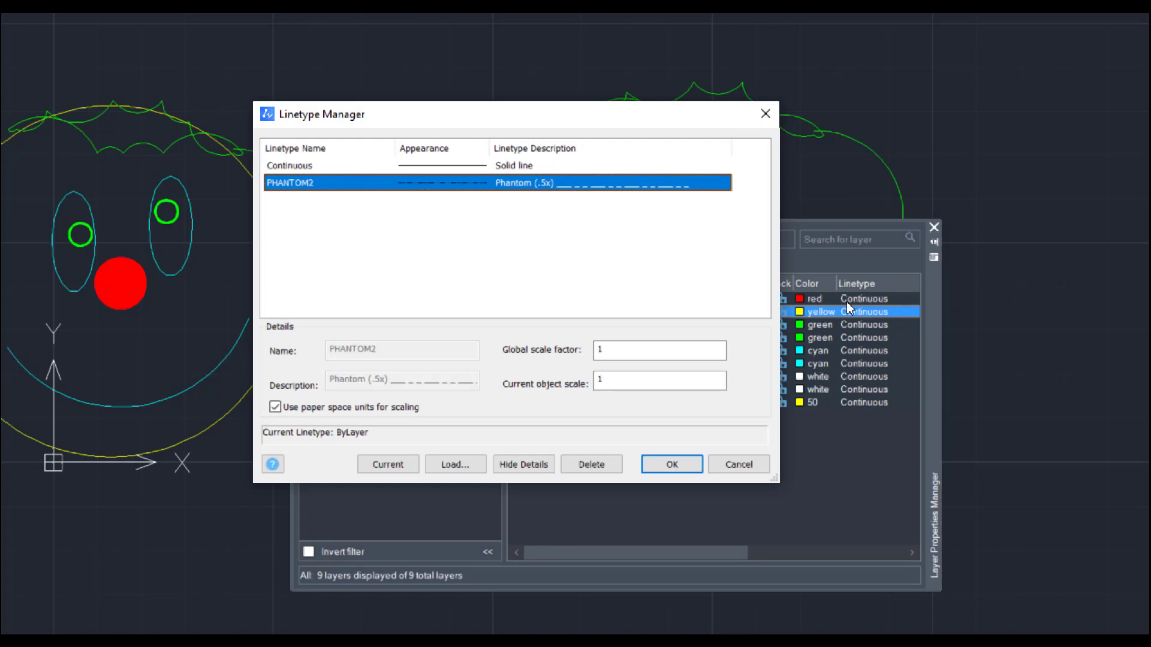
{"action": "key", "text": "Up"}
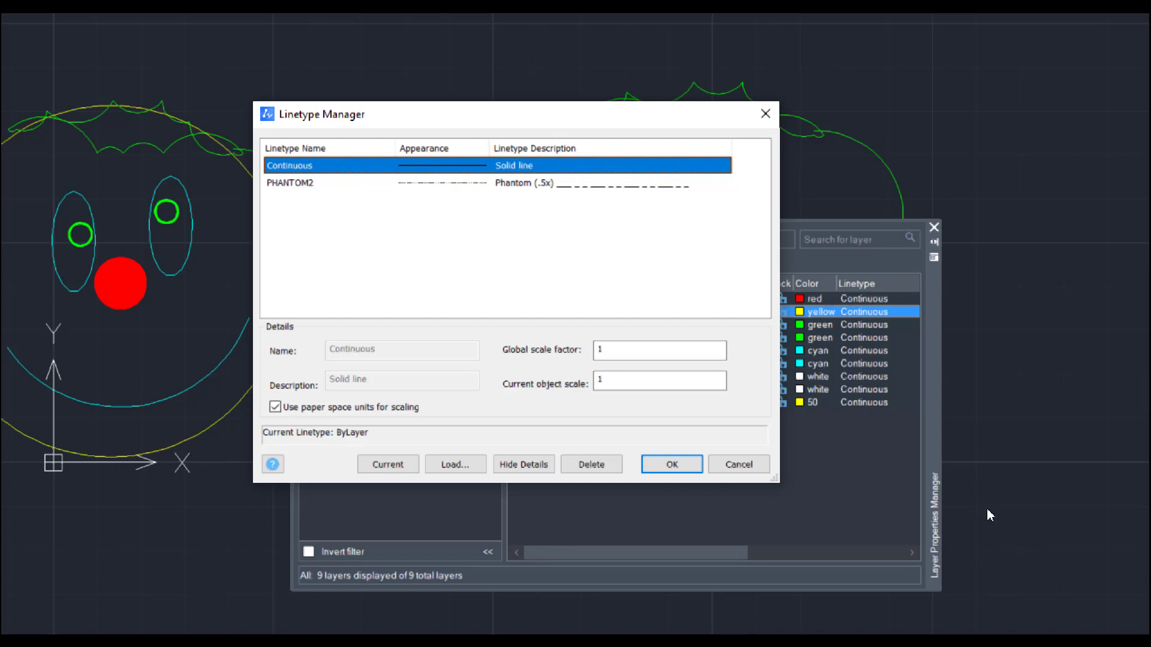
{"action": "left_click", "coordinate": [456, 465]}
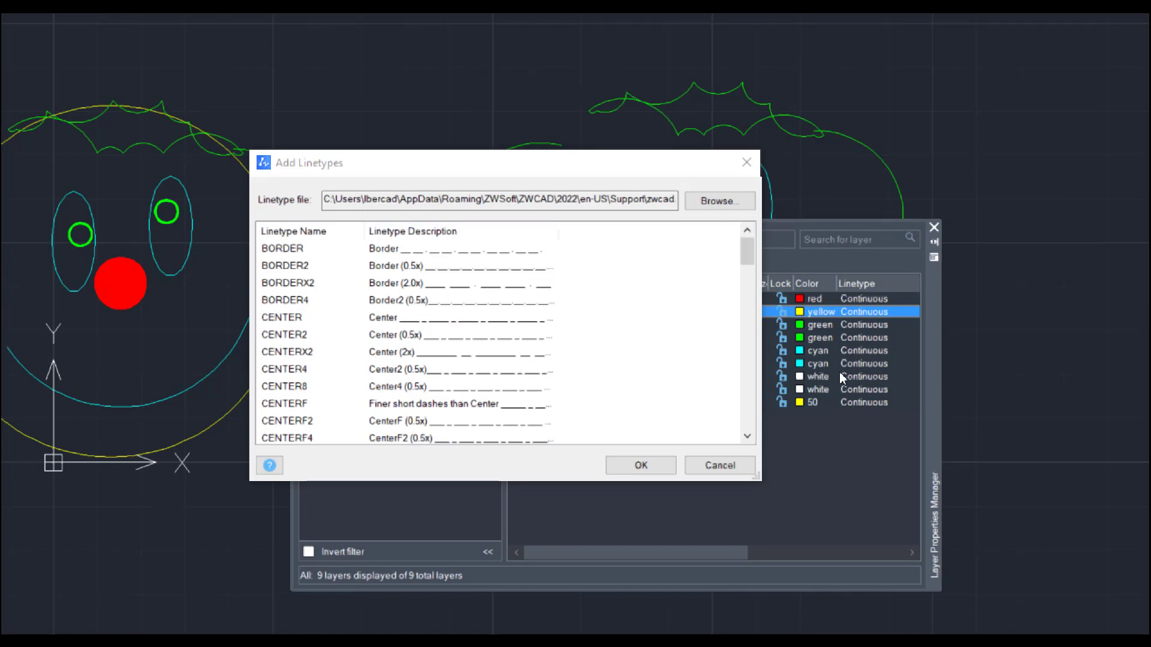
{"action": "scroll", "coordinate": [834, 421], "scroll_direction": "down", "scroll_amount": 4}
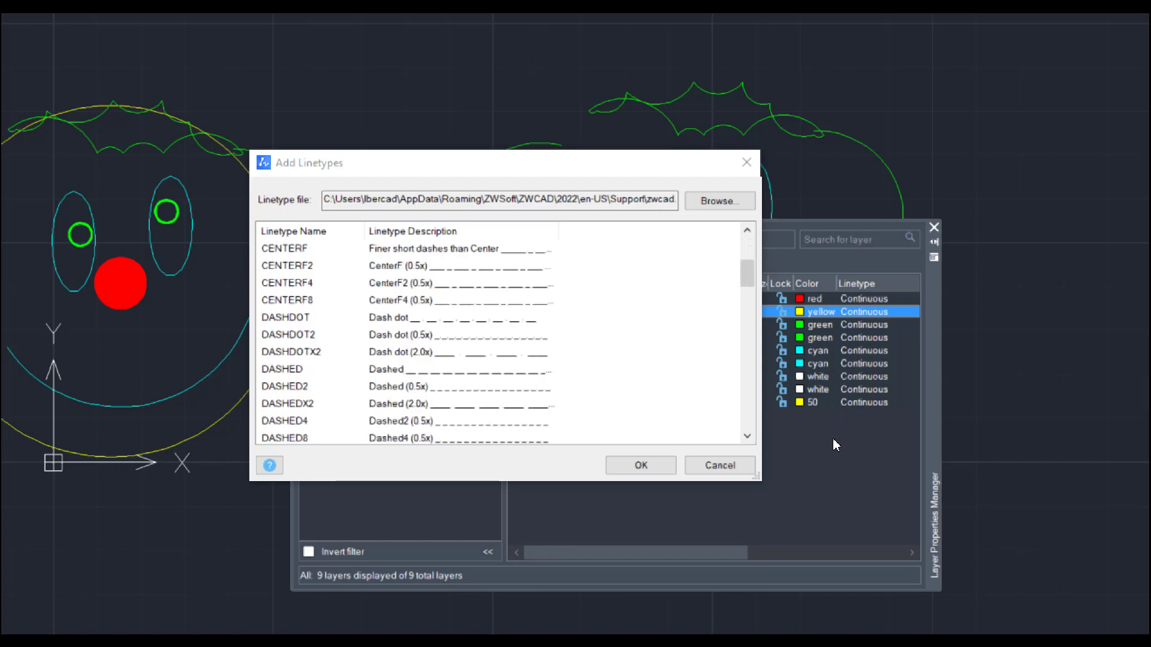
{"action": "left_click", "coordinate": [383, 370]}
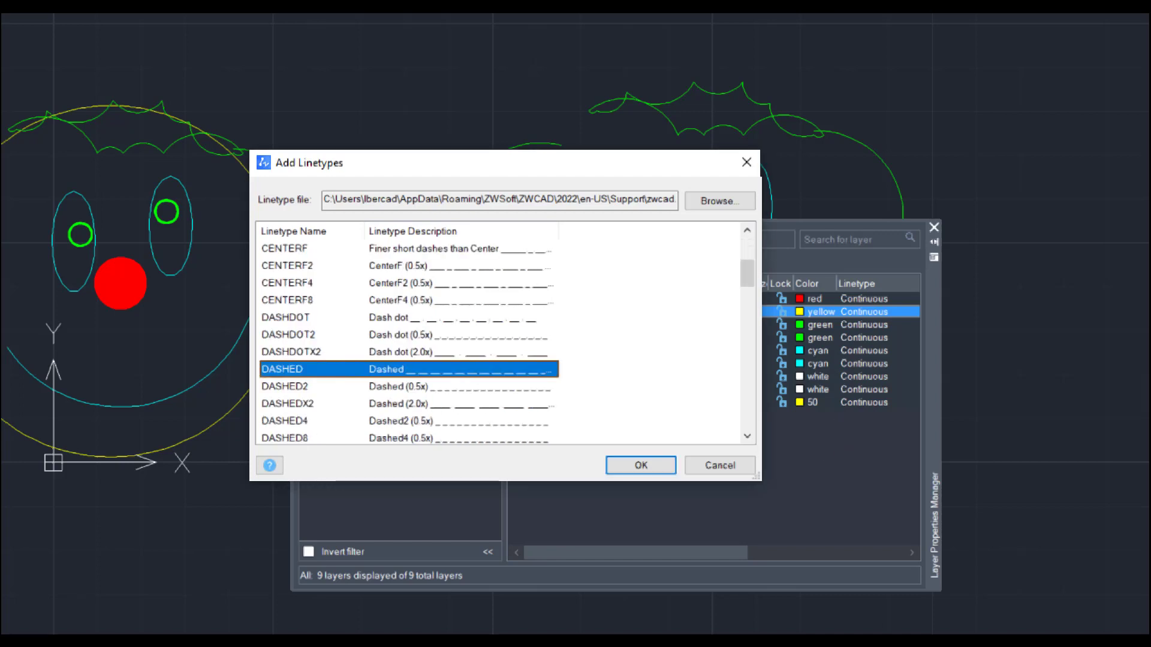
{"action": "key", "text": "Return"}
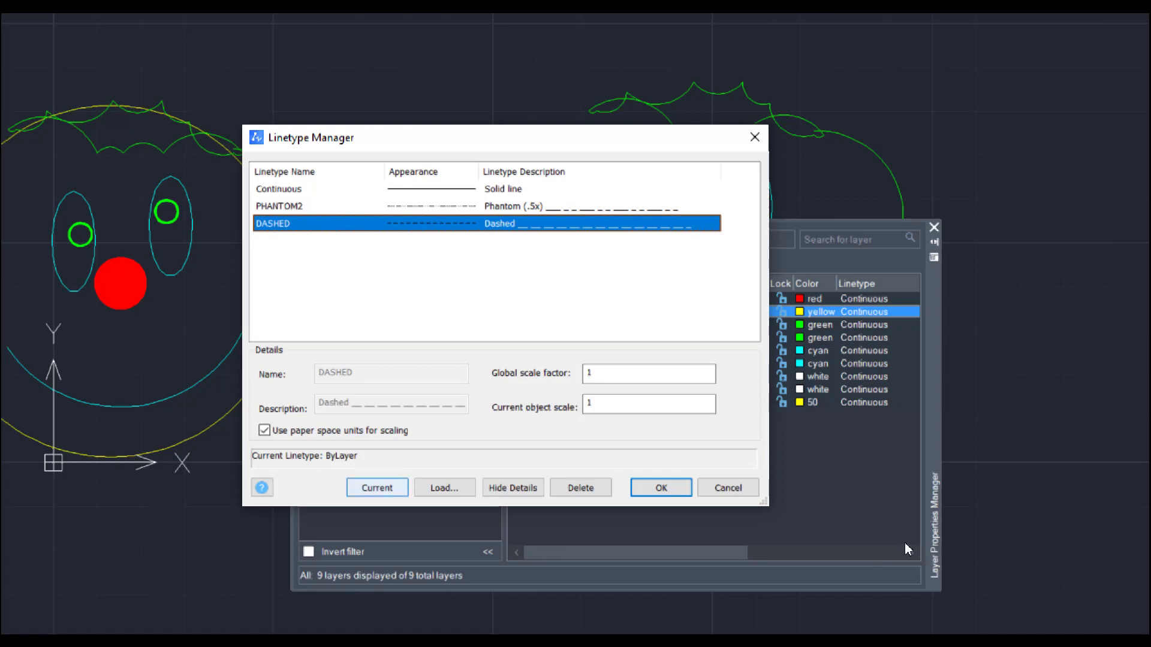
- Make DASHED the current linetype, apply it to the ROSTO layer and close the layer manager
{"action": "left_click", "coordinate": [377, 488]}
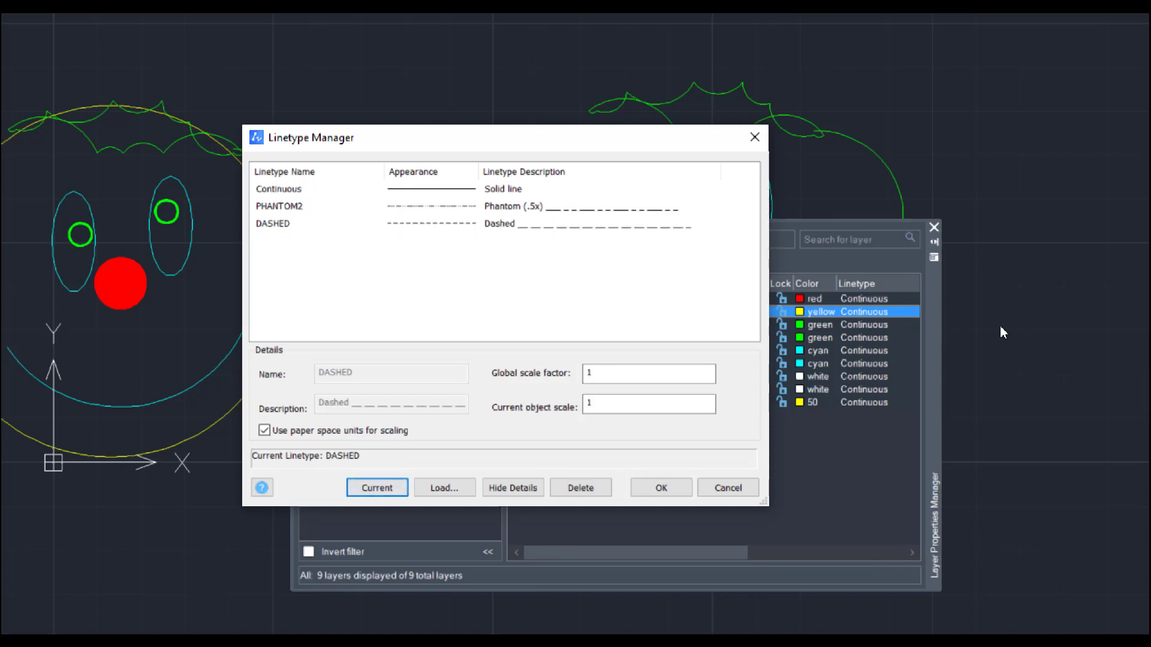
{"action": "left_click", "coordinate": [354, 225]}
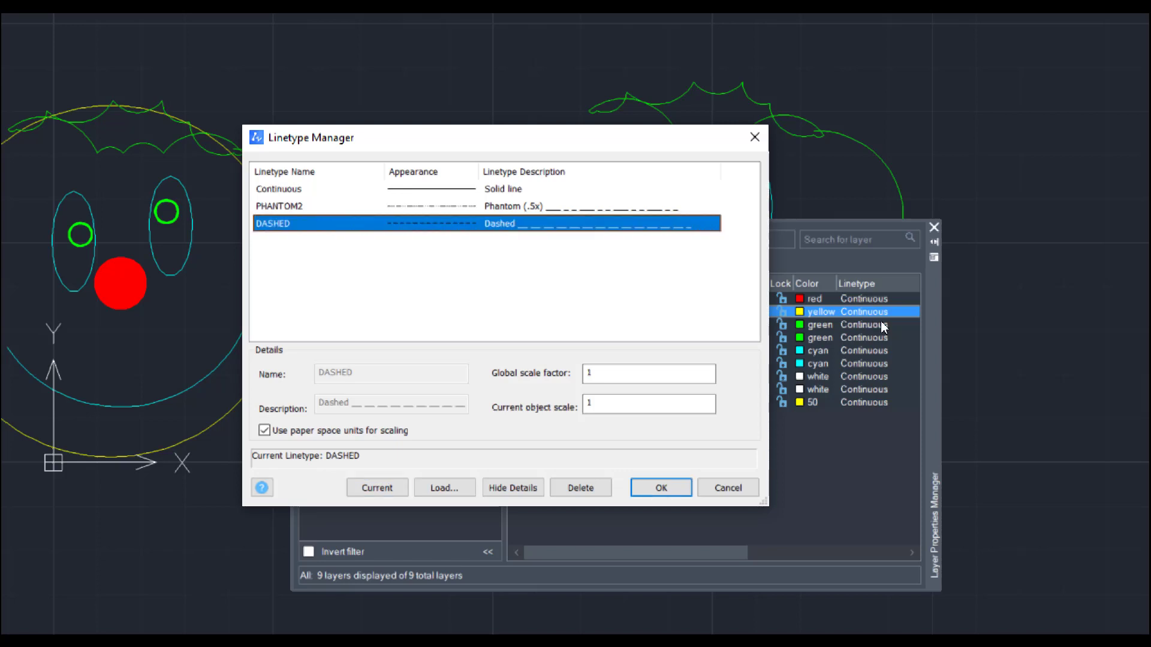
{"action": "left_click", "coordinate": [355, 488]}
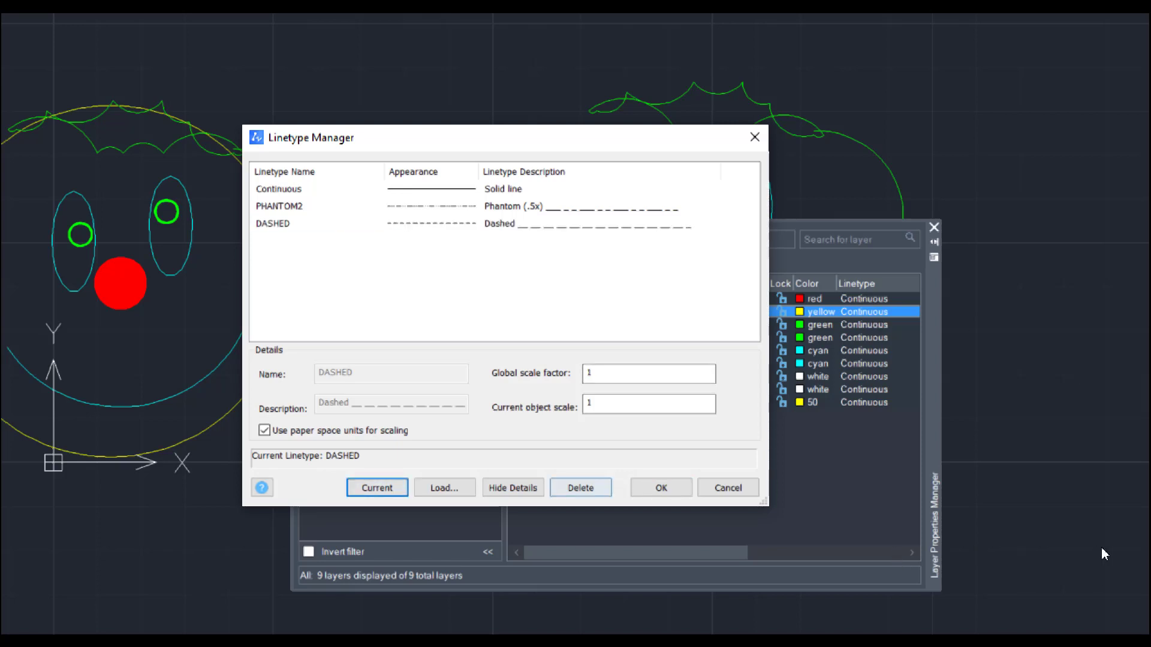
{"action": "left_click", "coordinate": [661, 488]}
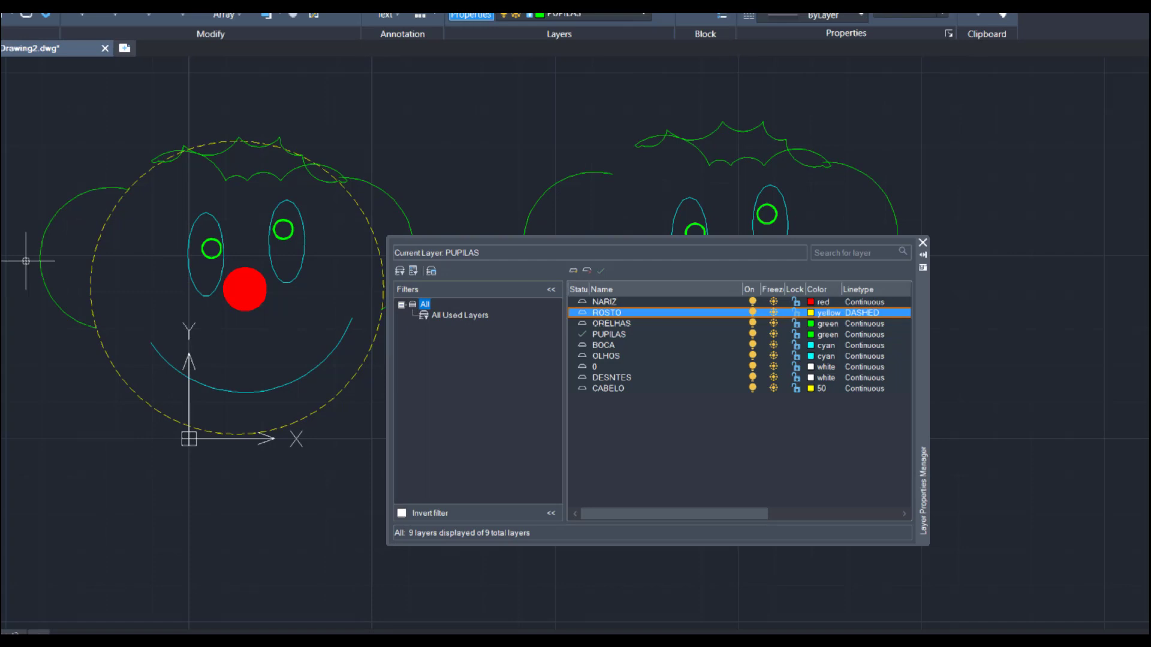
{"action": "left_click", "coordinate": [923, 242]}
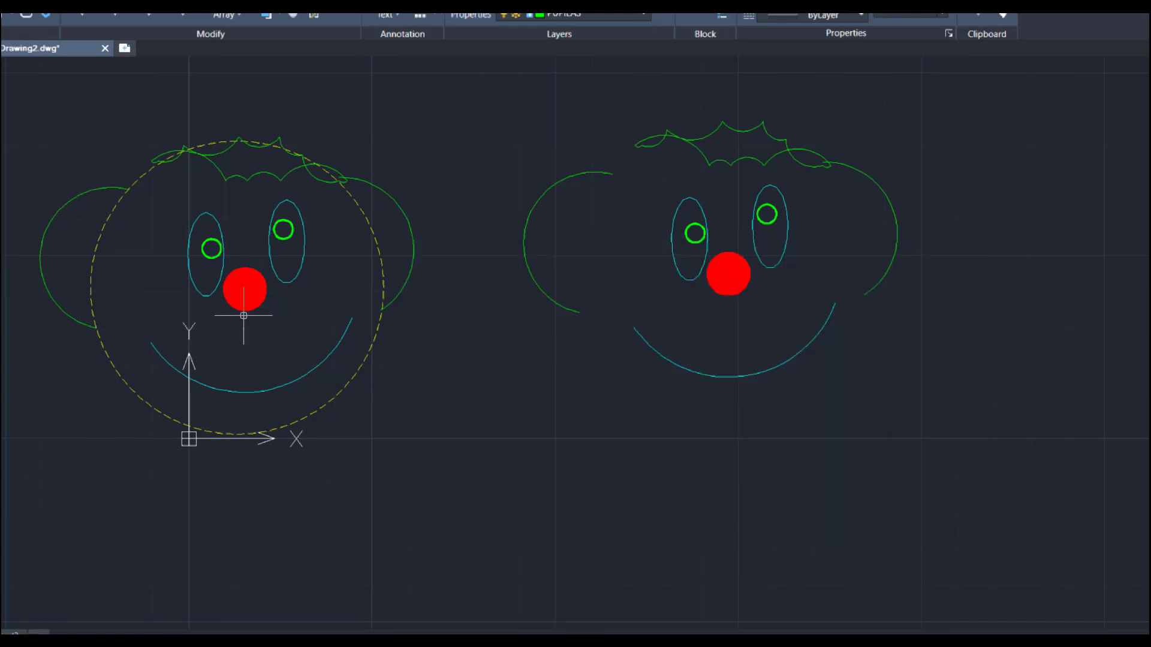
{"action": "scroll", "coordinate": [323, 297], "scroll_direction": "up", "scroll_amount": 2}
{"action": "scroll", "coordinate": [324, 297], "scroll_direction": "down", "scroll_amount": 2}
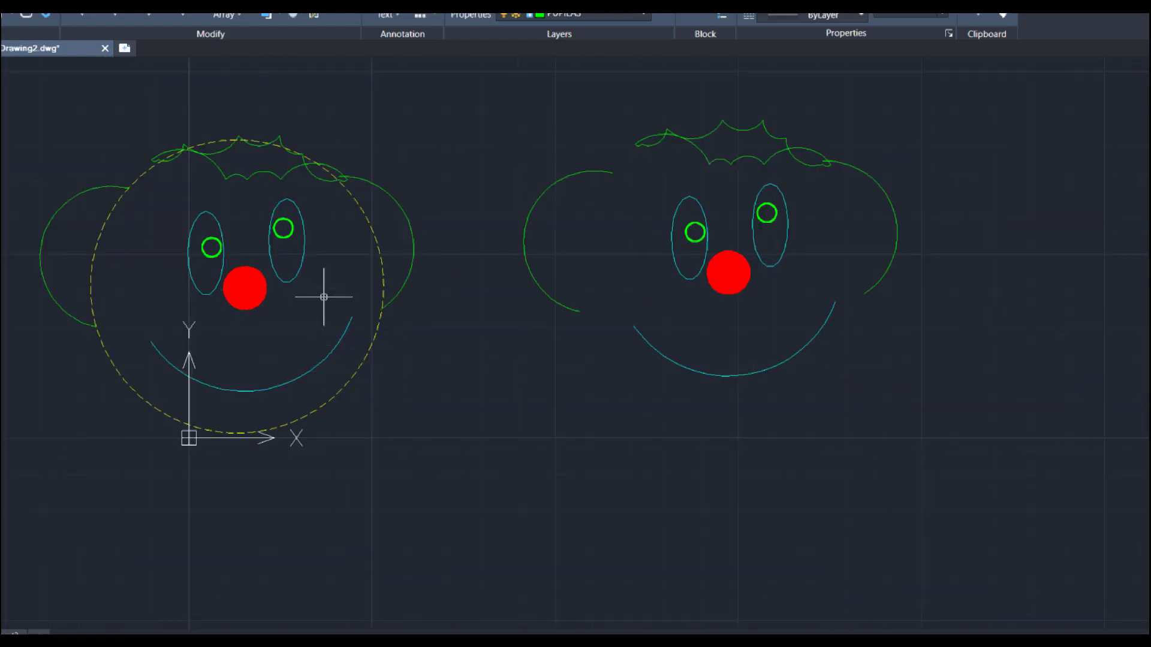
{"action": "type", "text": "-"}
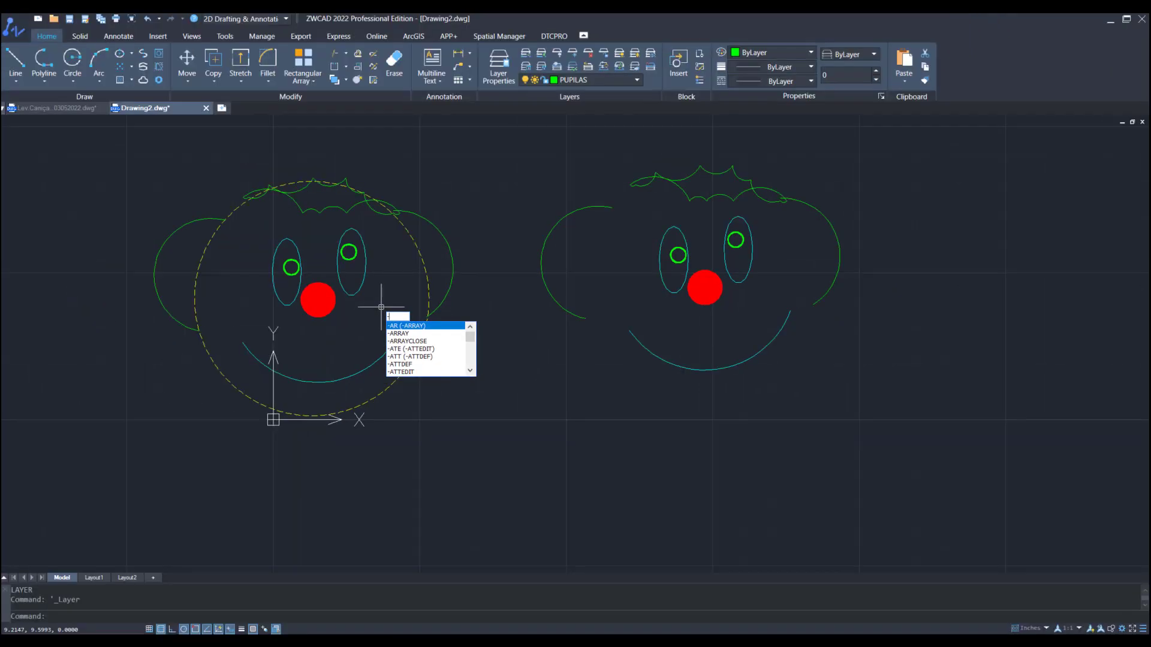
{"action": "key", "text": "Escape"}
{"action": "key", "text": "Escape"}
{"action": "scroll", "coordinate": [417, 252], "scroll_direction": "up", "scroll_amount": 2}
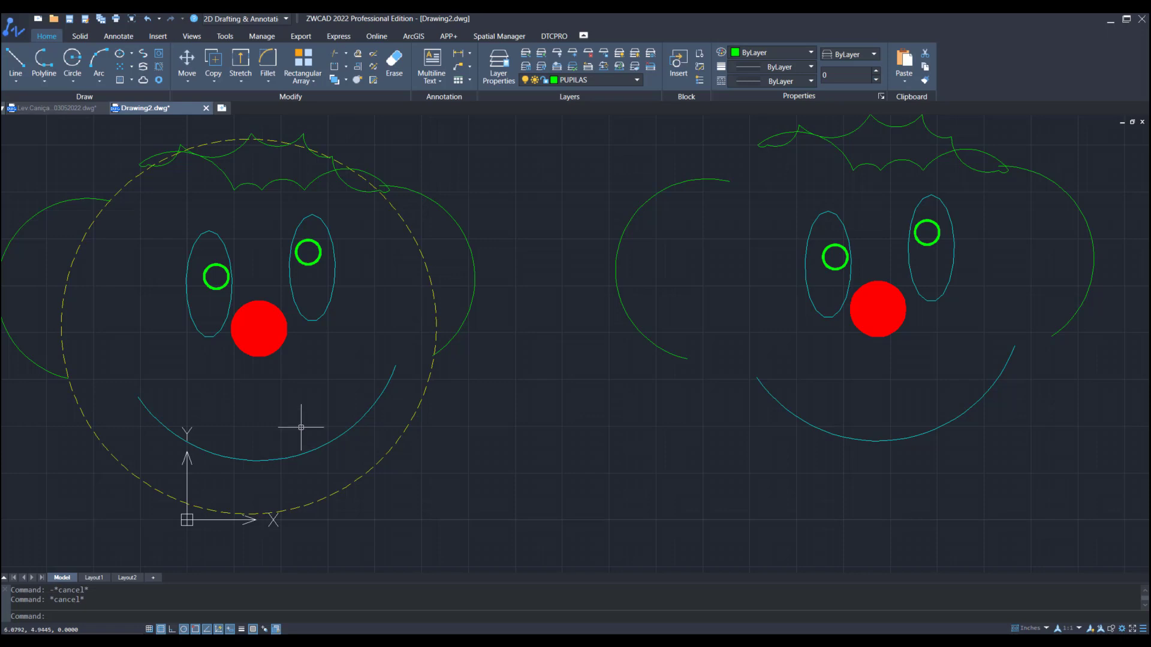
{"action": "scroll", "coordinate": [300, 427], "scroll_direction": "down", "scroll_amount": 2}
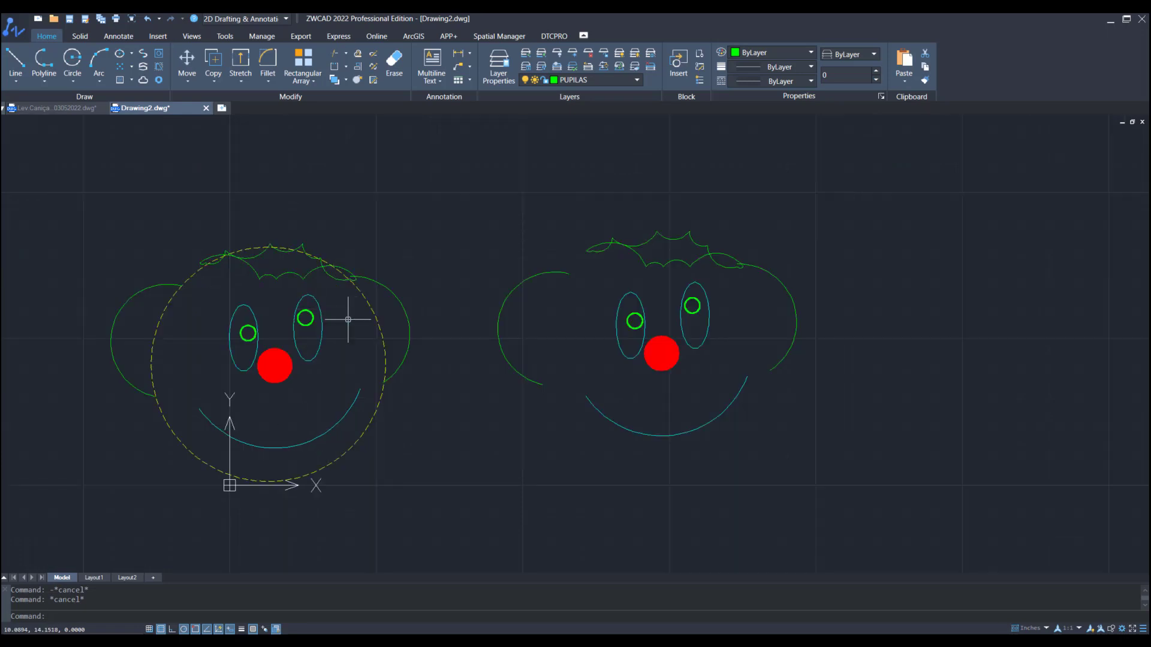
{"action": "scroll", "coordinate": [379, 331], "scroll_direction": "down", "scroll_amount": 1}
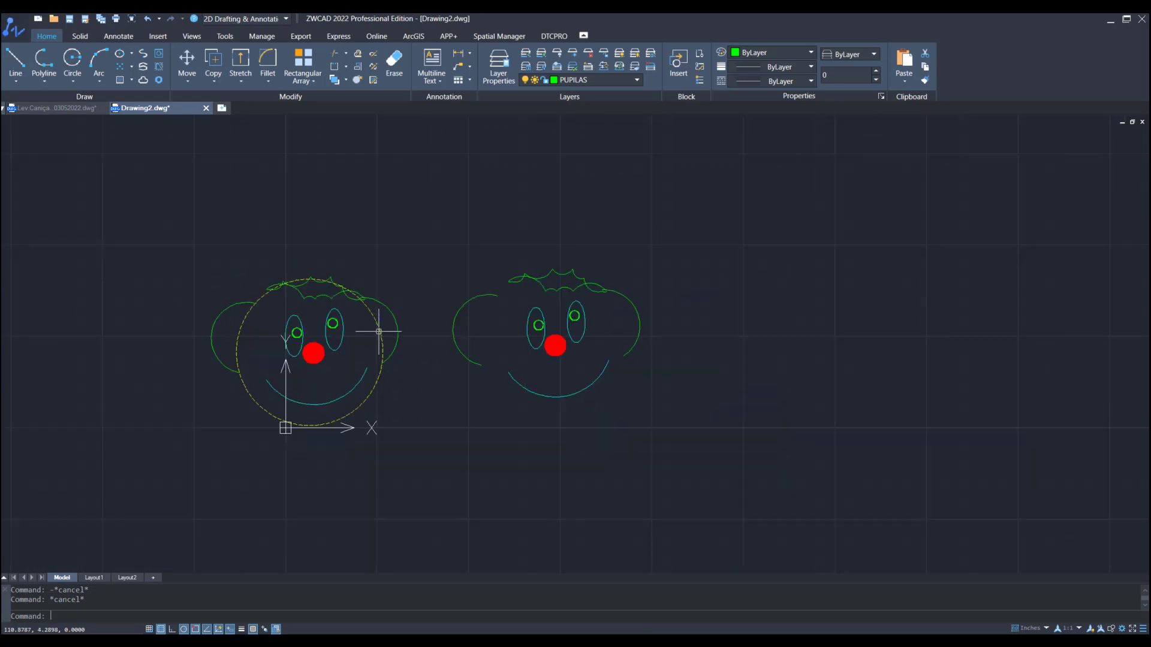
{"action": "scroll", "coordinate": [379, 331], "scroll_direction": "up", "scroll_amount": 2}
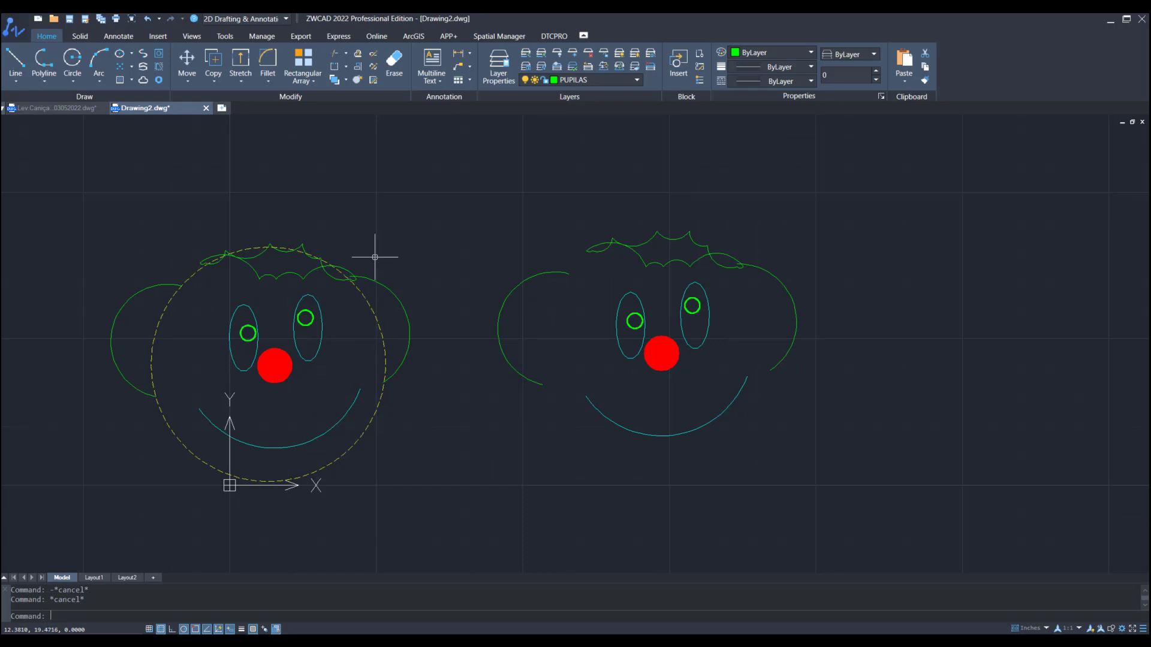
- Copy the dashed face outline onto the second face, using the center of the first face's right-hand pupil and its matching pupil as reference points
{"action": "type", "text": "c"}
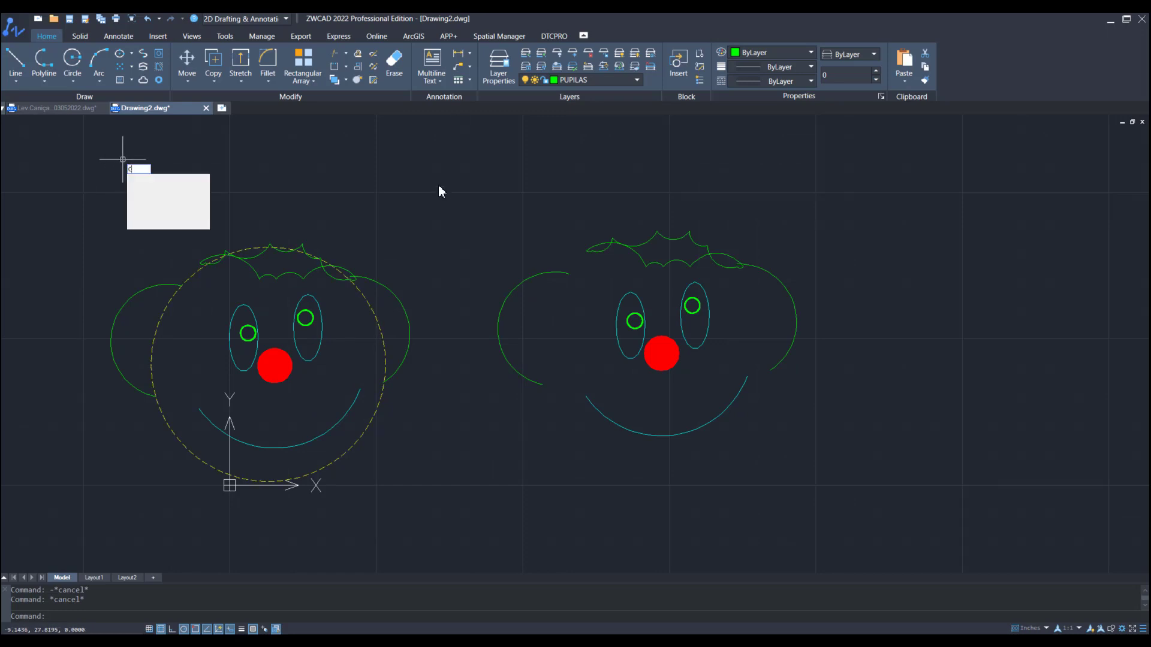
{"action": "key", "text": "Return"}
{"action": "left_click", "coordinate": [194, 275]}
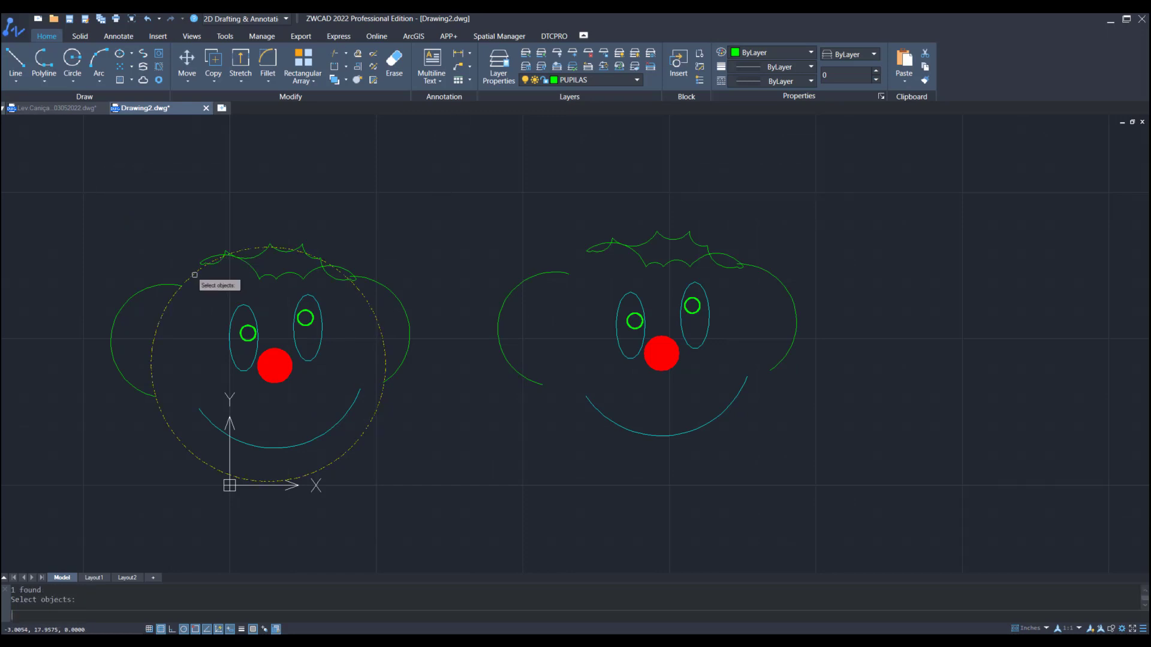
{"action": "key", "text": "Return"}
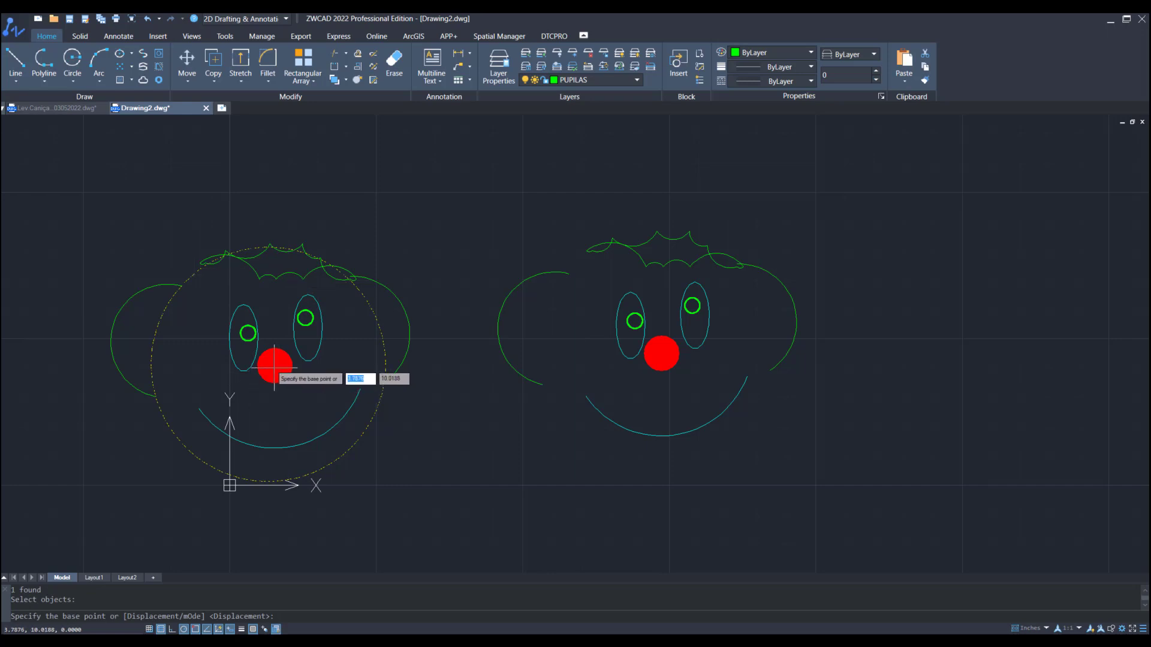
{"action": "type", "text": "cen"}
{"action": "key", "text": "Return"}
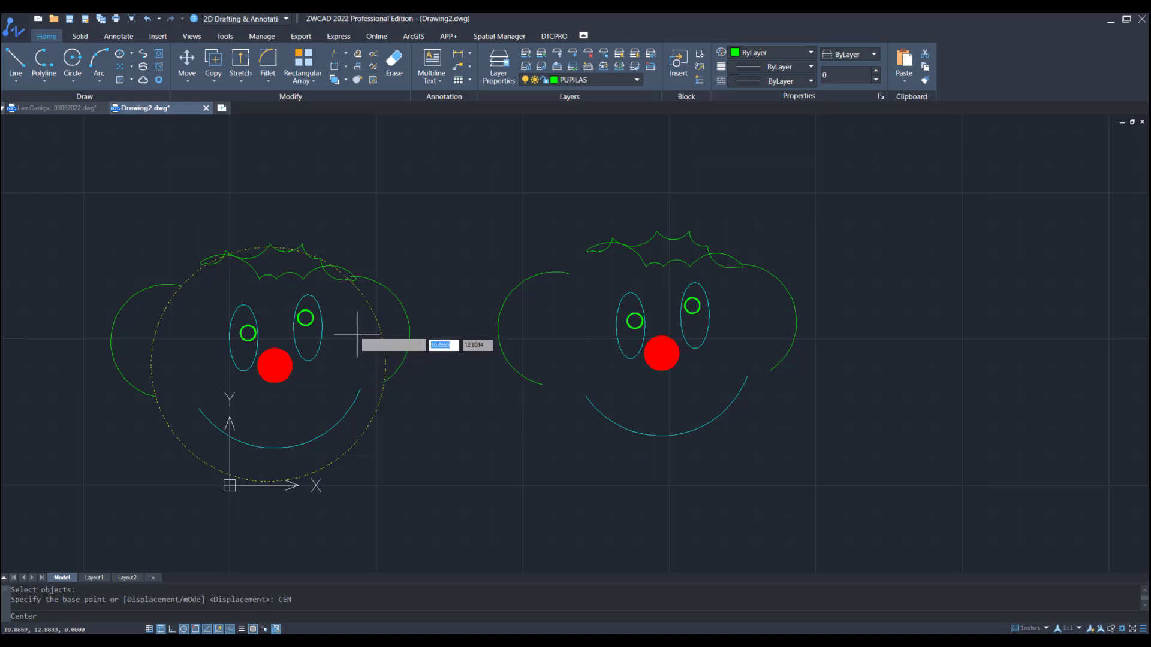
{"action": "left_click", "coordinate": [305, 317]}
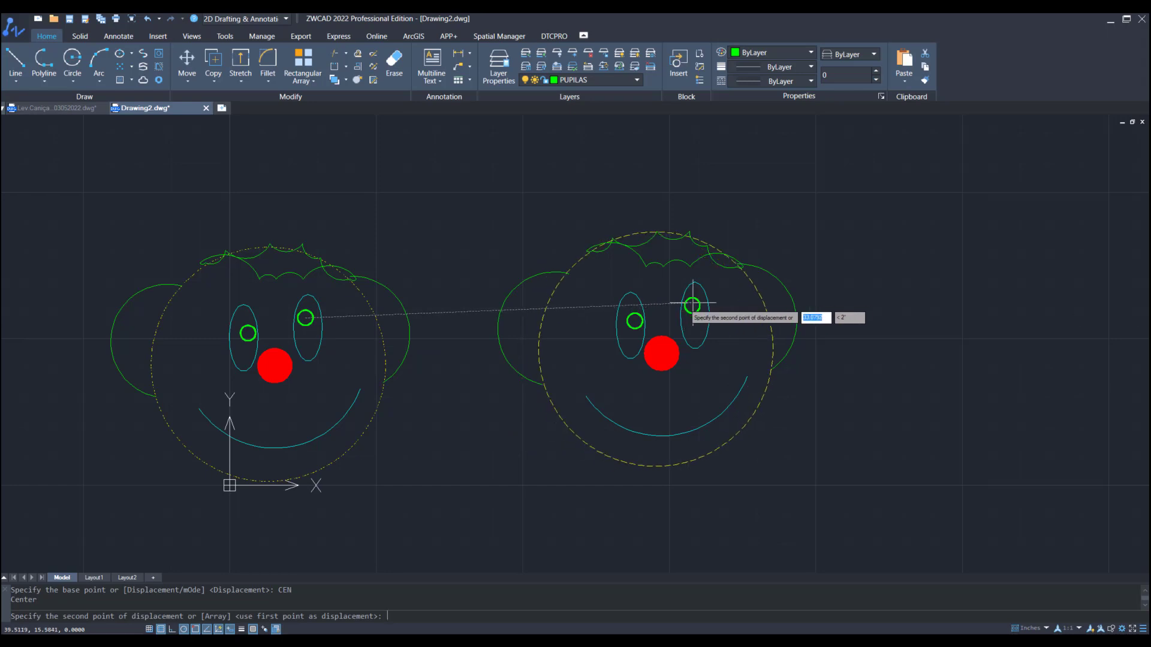
{"action": "type", "text": "cen"}
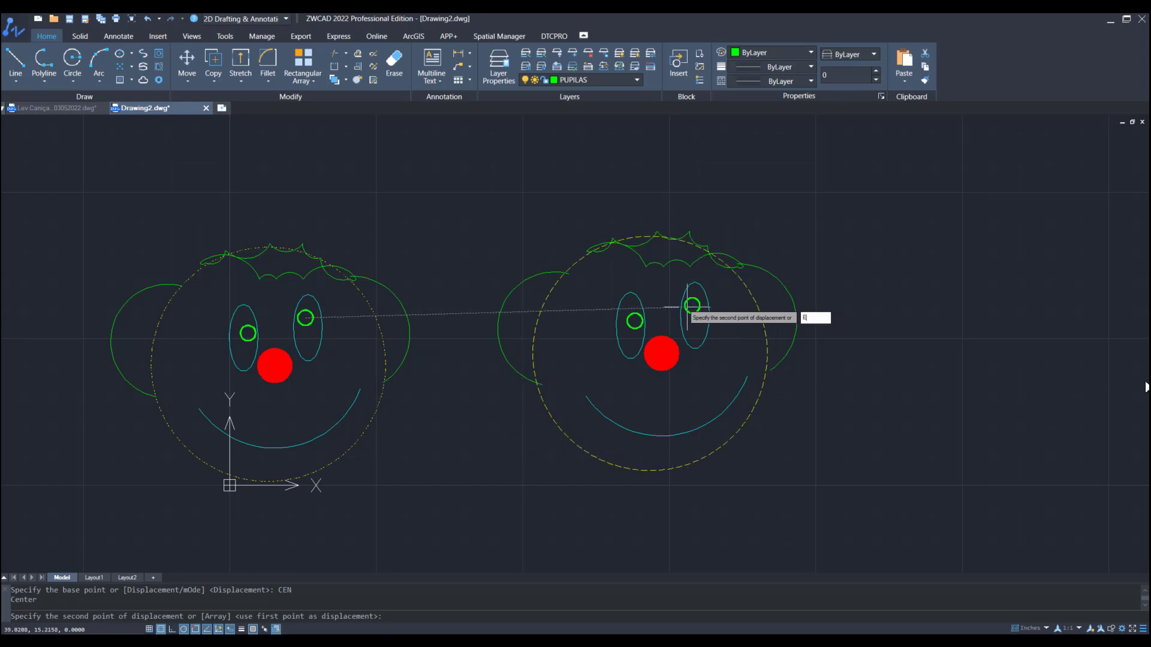
{"action": "key", "text": "Return"}
{"action": "left_click", "coordinate": [693, 305]}
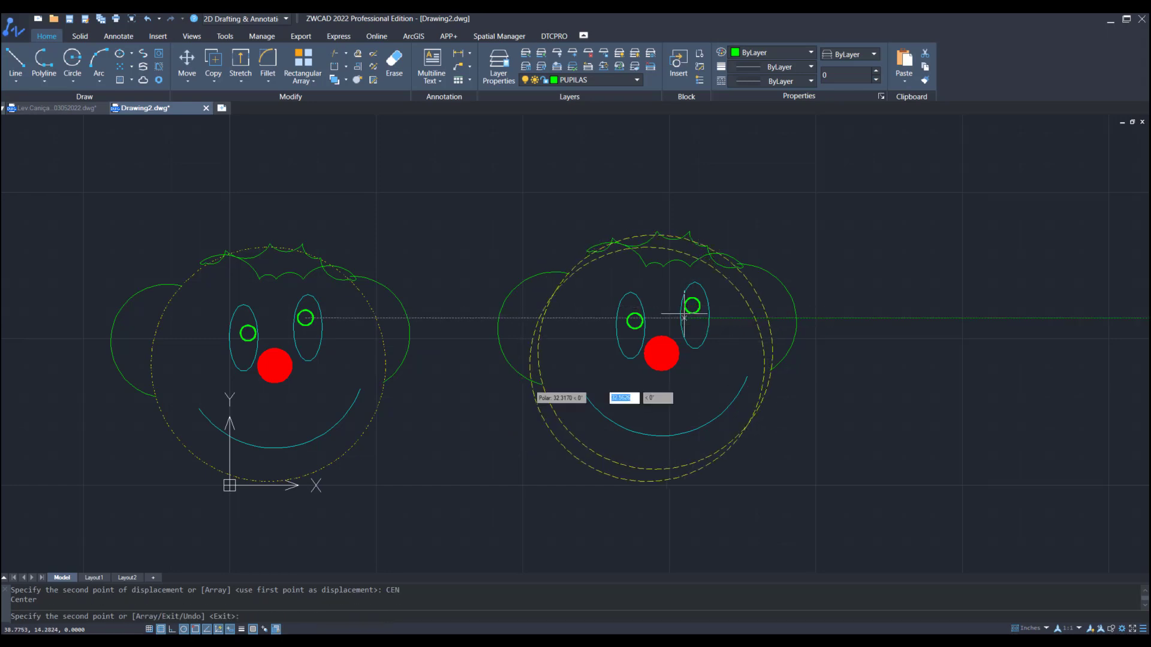
{"action": "key", "text": "Escape"}
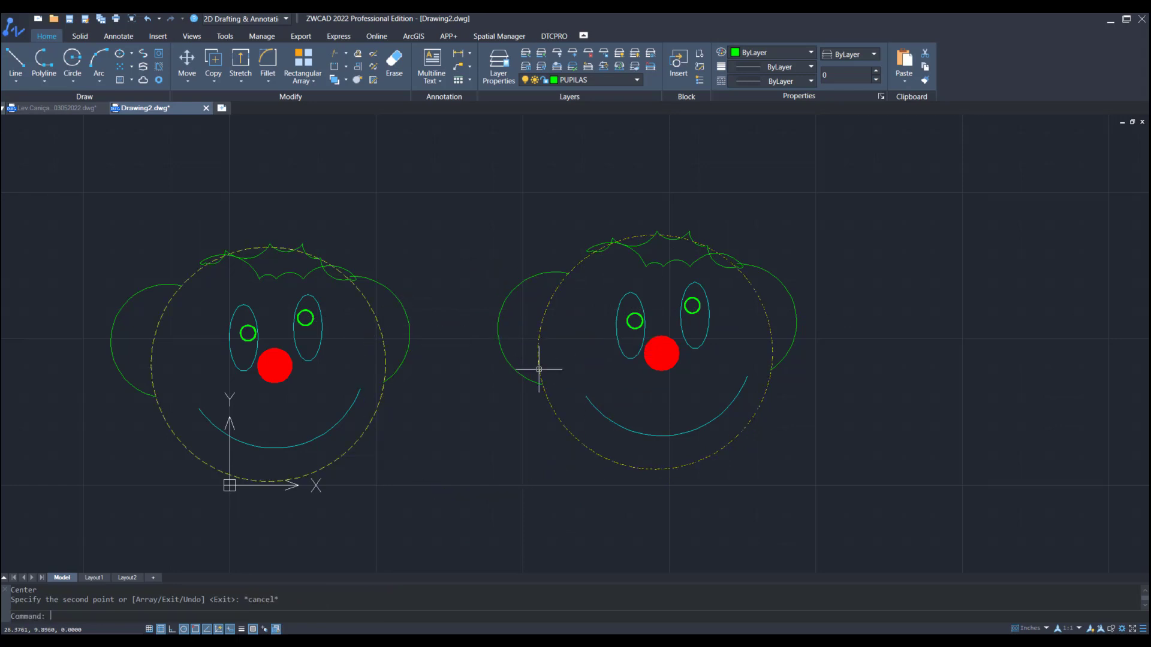
- Set the global linetype scale to 2 with LTSCALE
{"action": "middle_click_drag", "start_coordinate": [853, 483], "coordinate": [914, 456]}
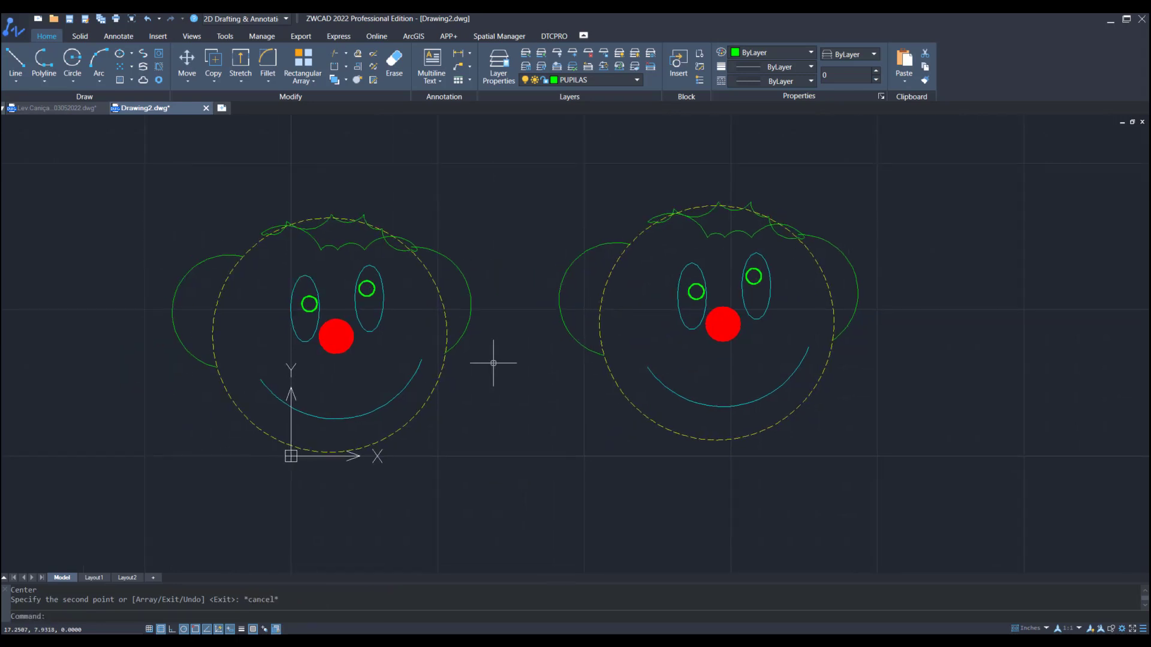
{"action": "scroll", "coordinate": [494, 363], "scroll_direction": "up", "scroll_amount": 3}
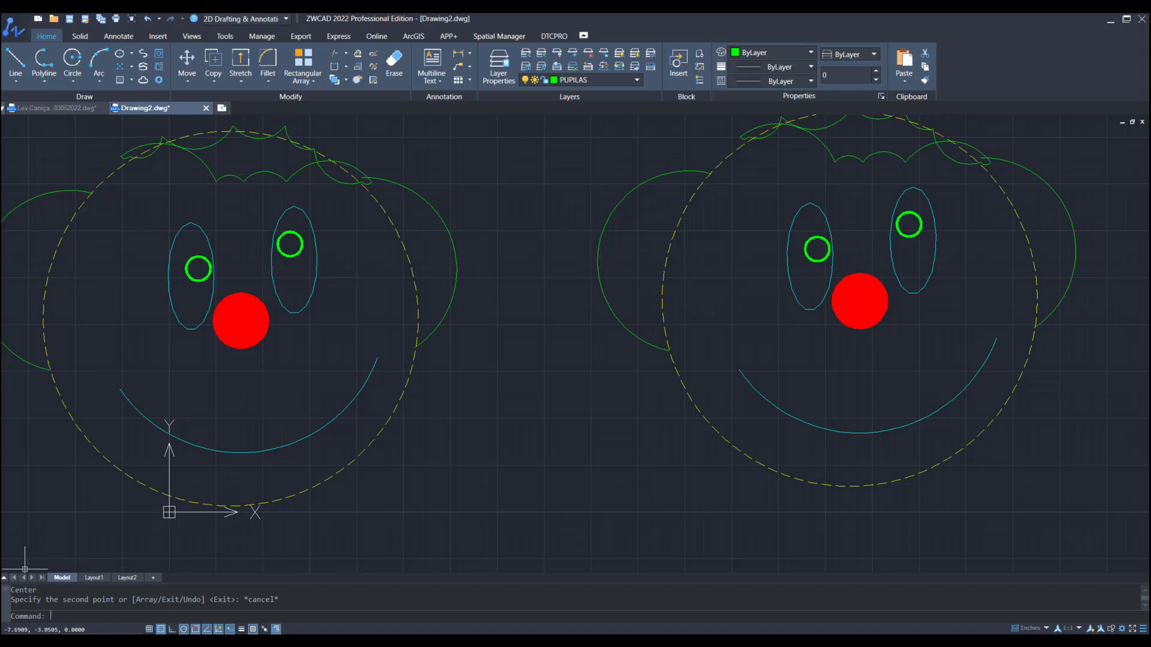
{"action": "type", "text": "LT"}
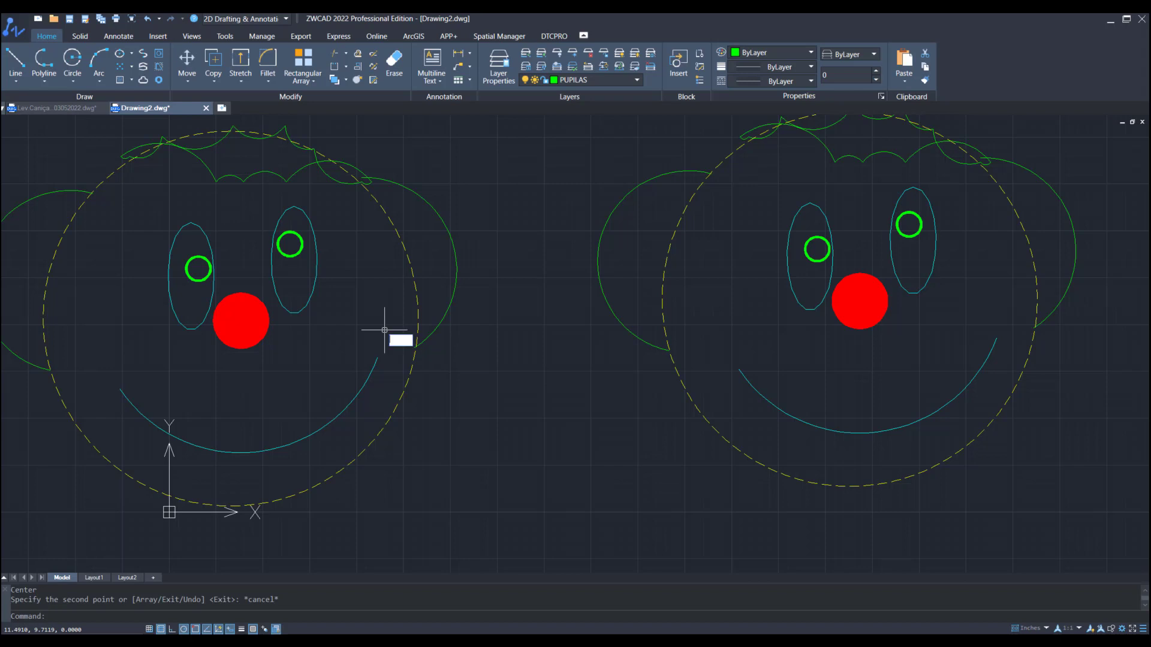
{"action": "type", "text": "SCLE"}
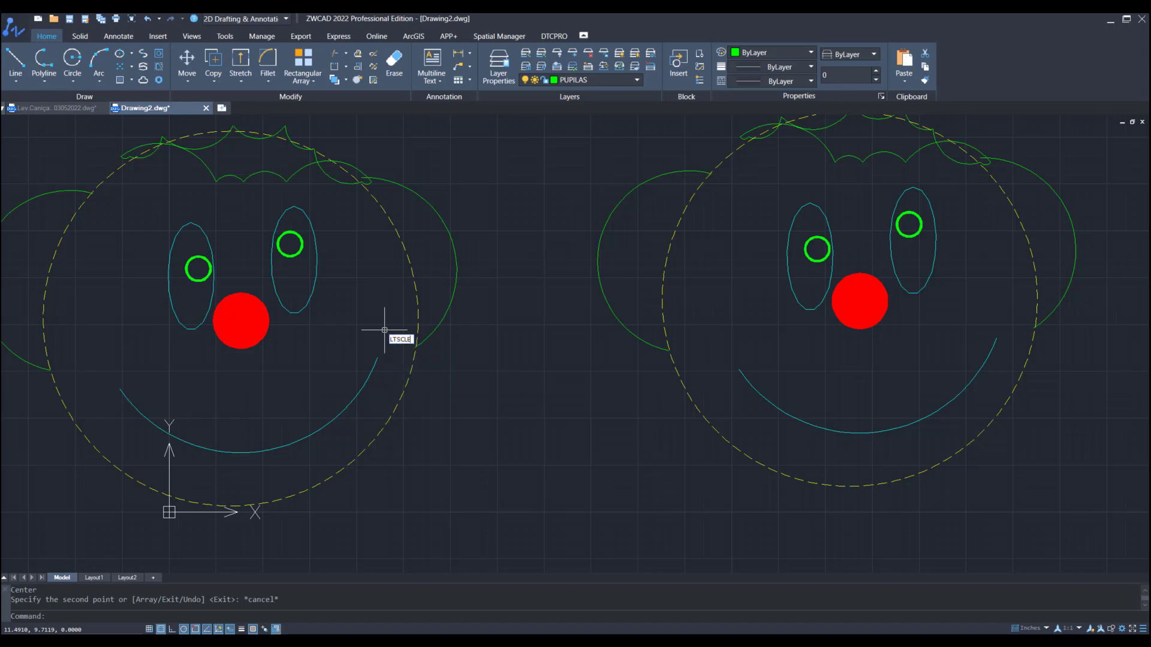
{"action": "key", "text": "Return"}
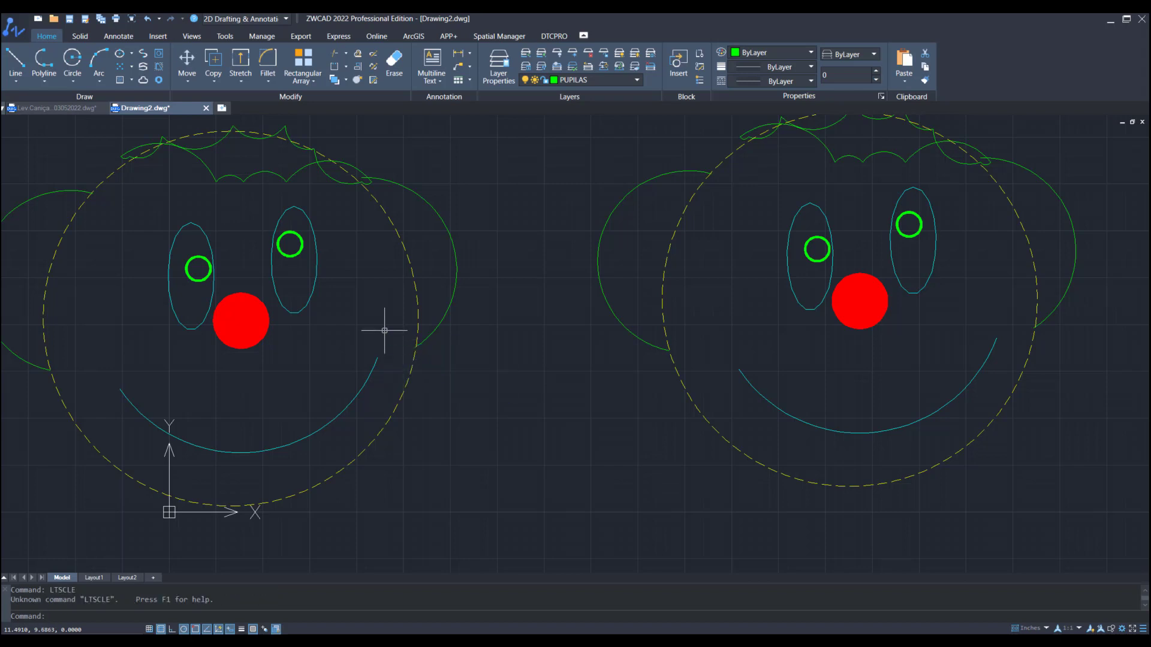
{"action": "type", "text": "LTSCA"}
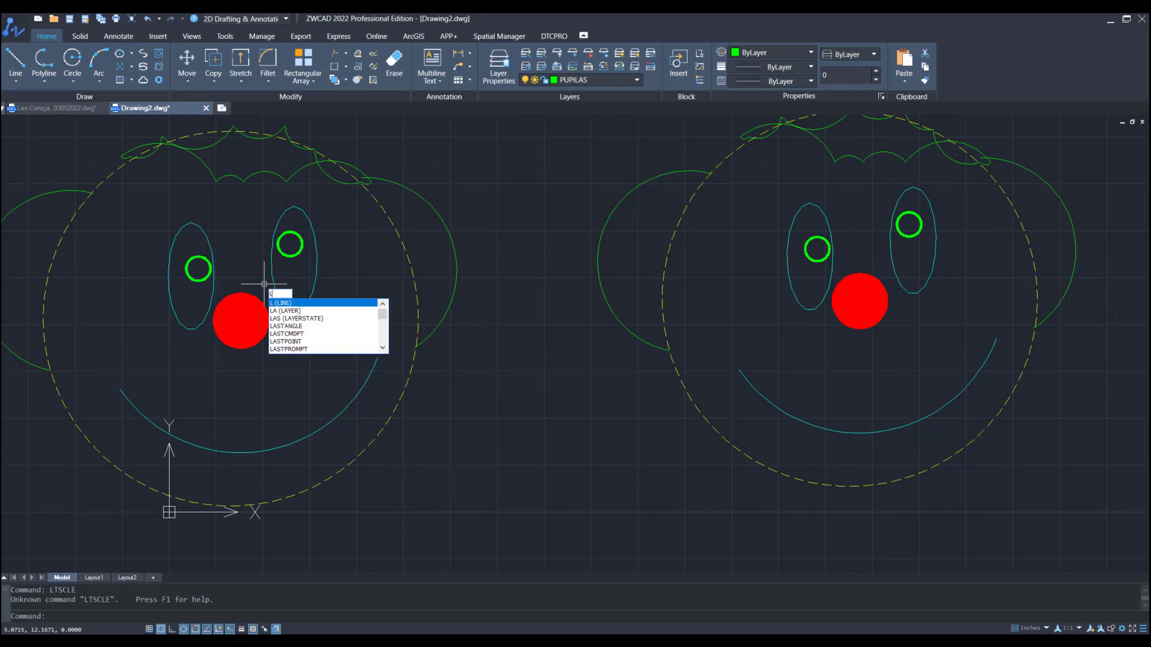
{"action": "type", "text": "E"}
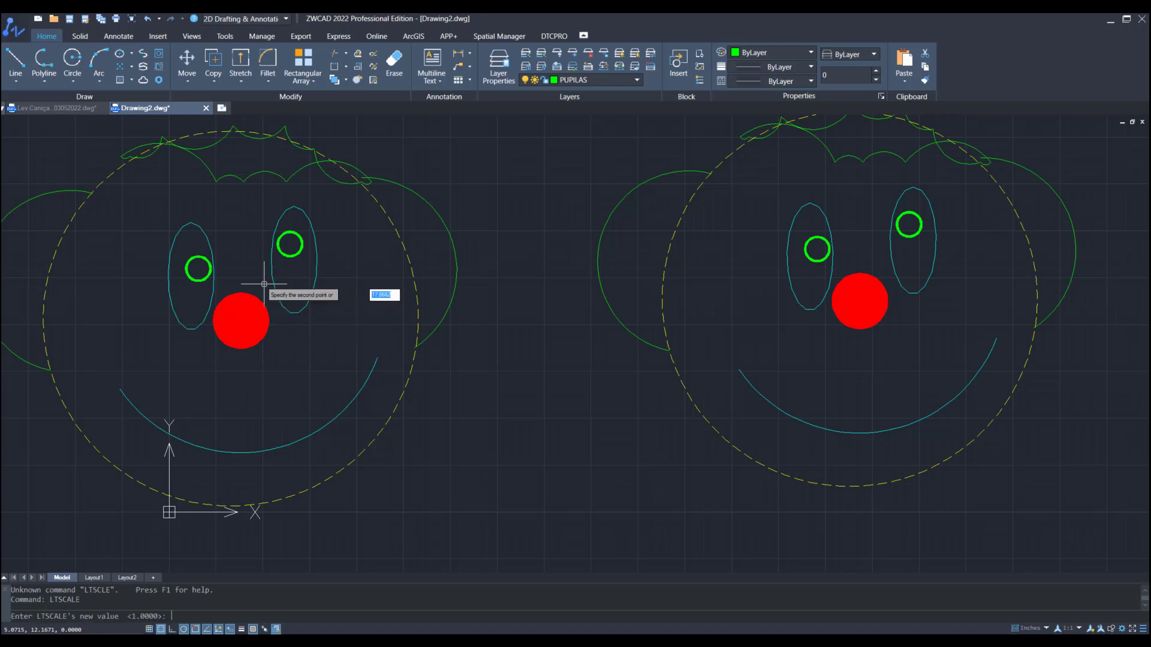
{"action": "key", "text": "Return"}
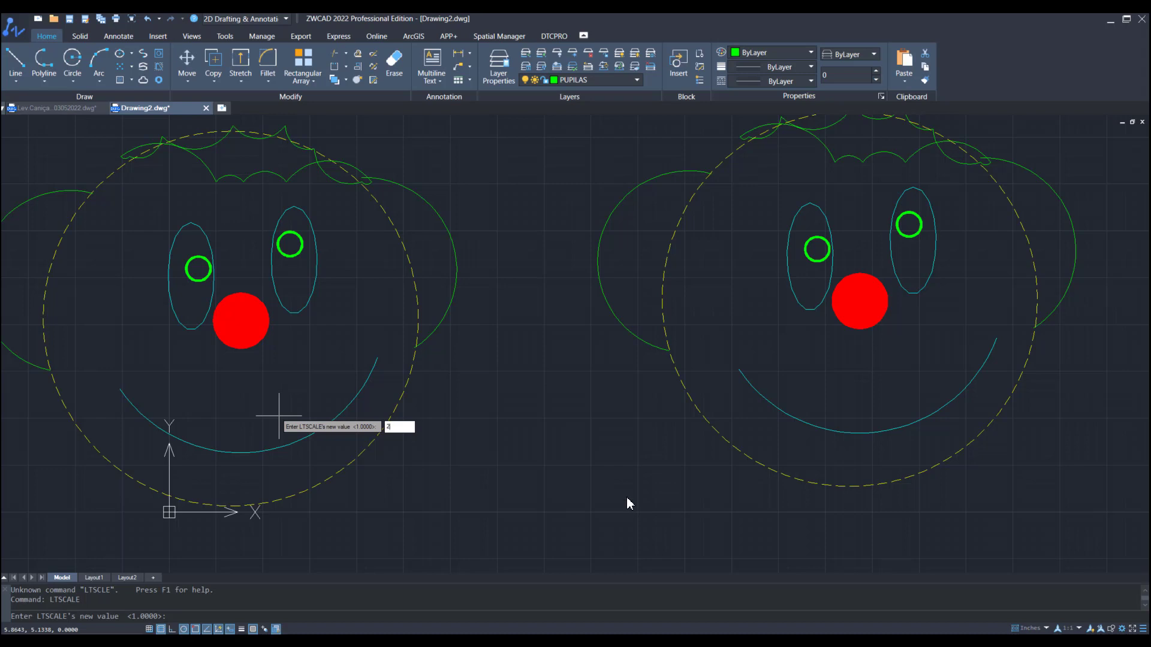
{"action": "key", "text": "Return"}
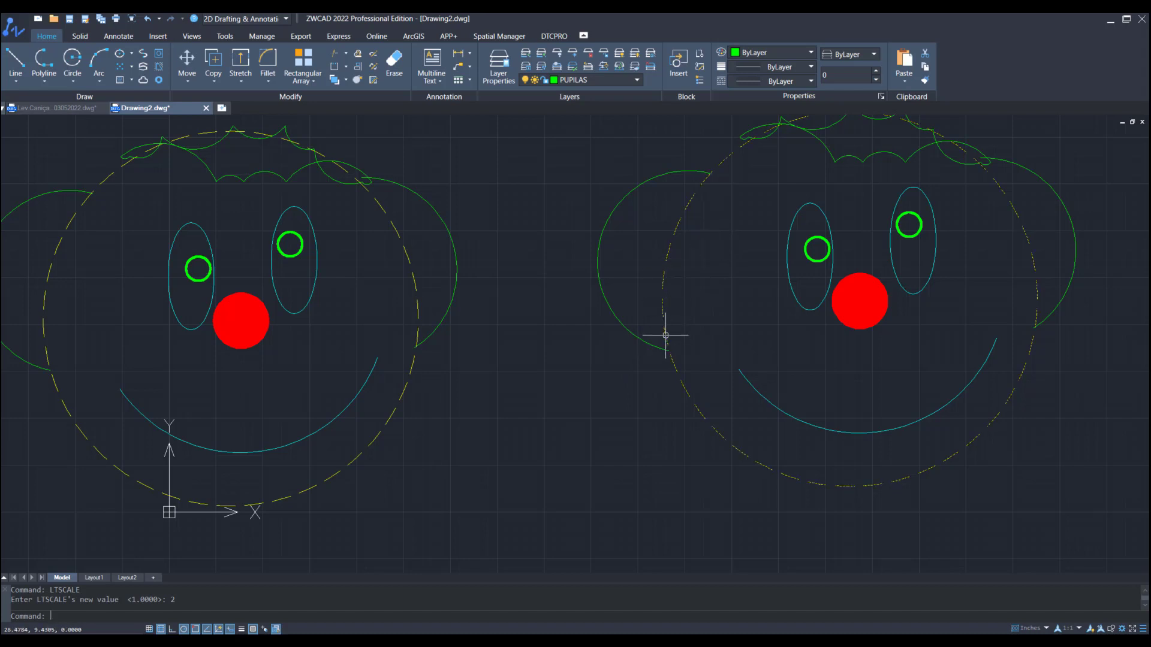
- Repeat LTSCALE to increase the global linetype scale to 3 and finally to 5
{"action": "key", "text": "Return"}
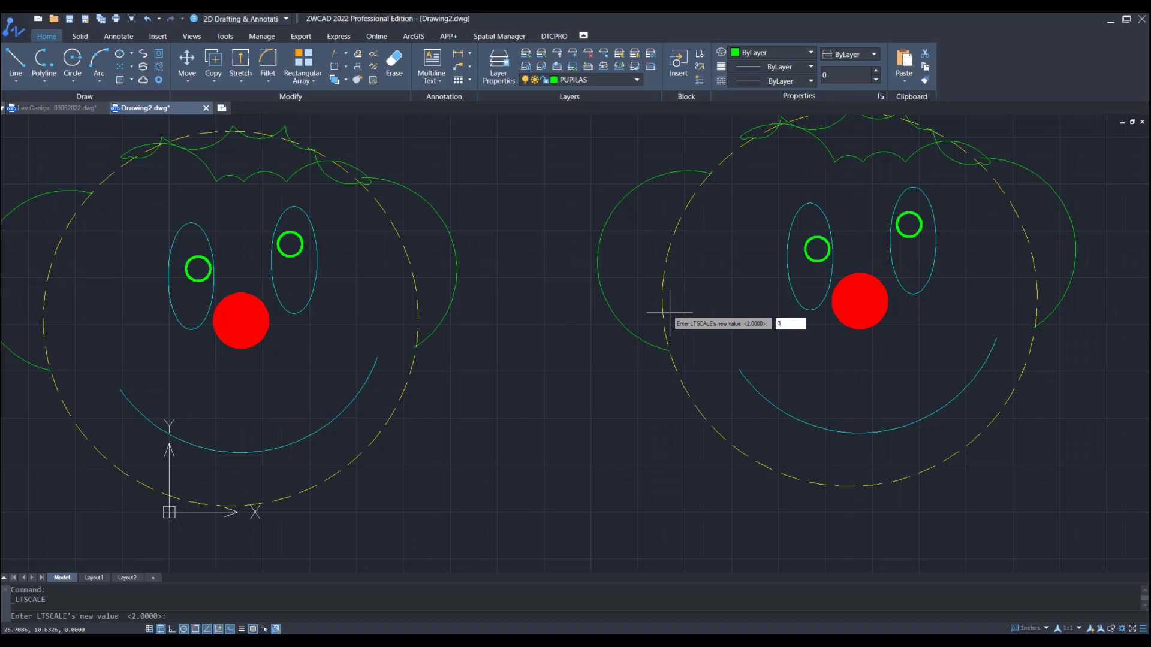
{"action": "key", "text": "Return"}
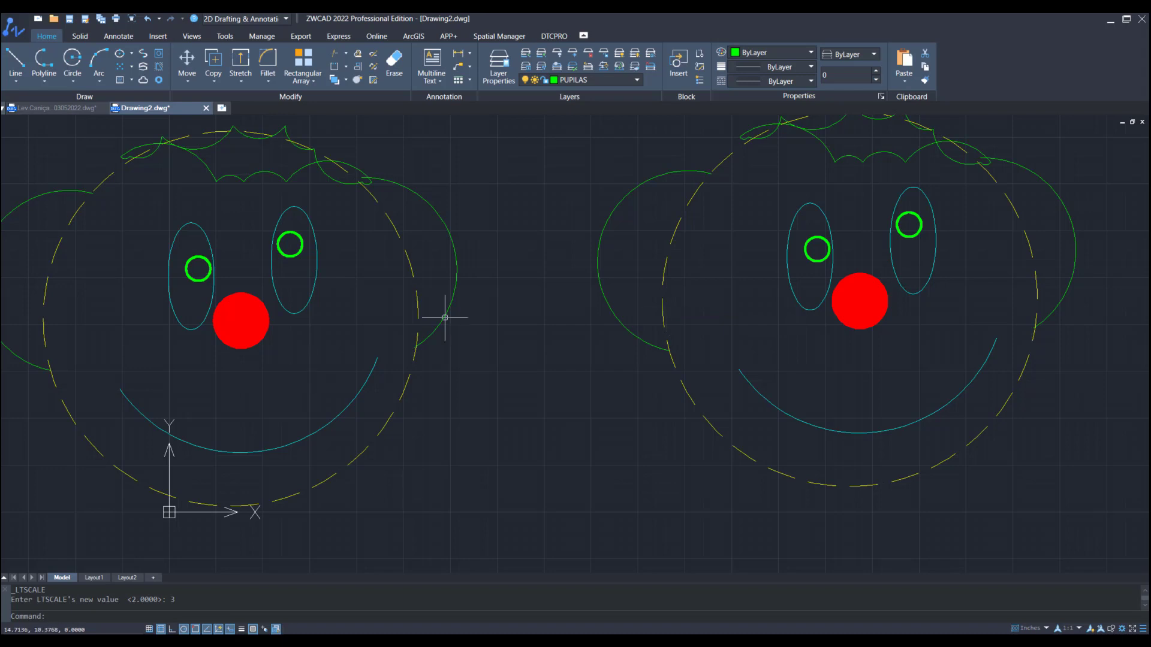
{"action": "key", "text": "Return"}
{"action": "type", "text": "5"}
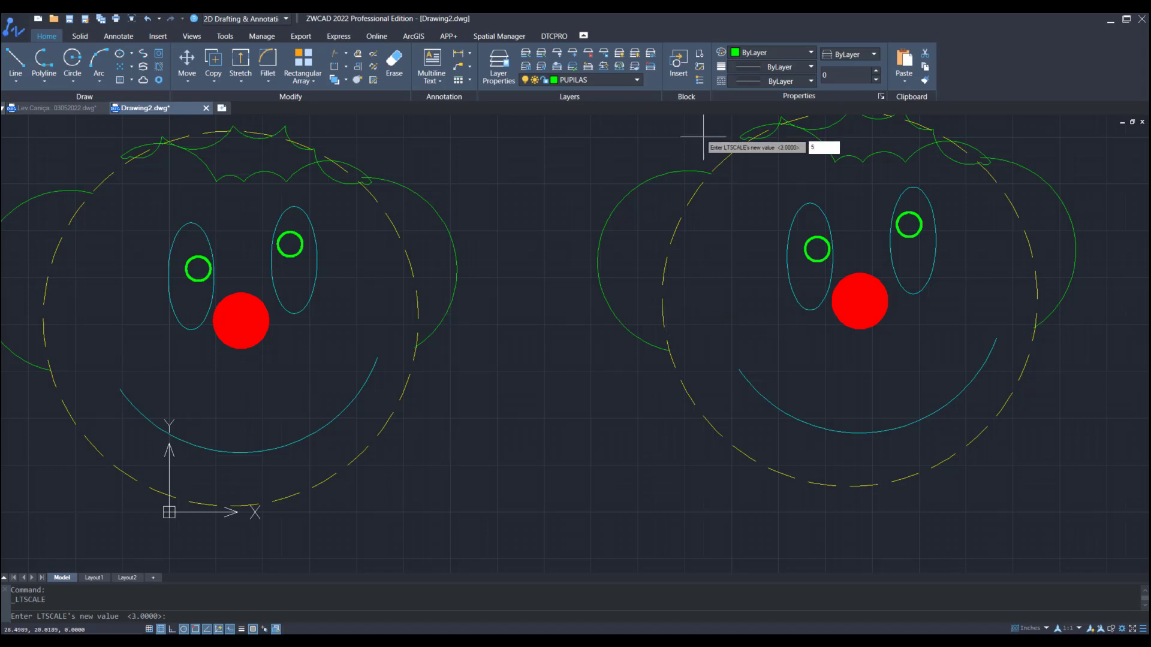
{"action": "key", "text": "Return"}
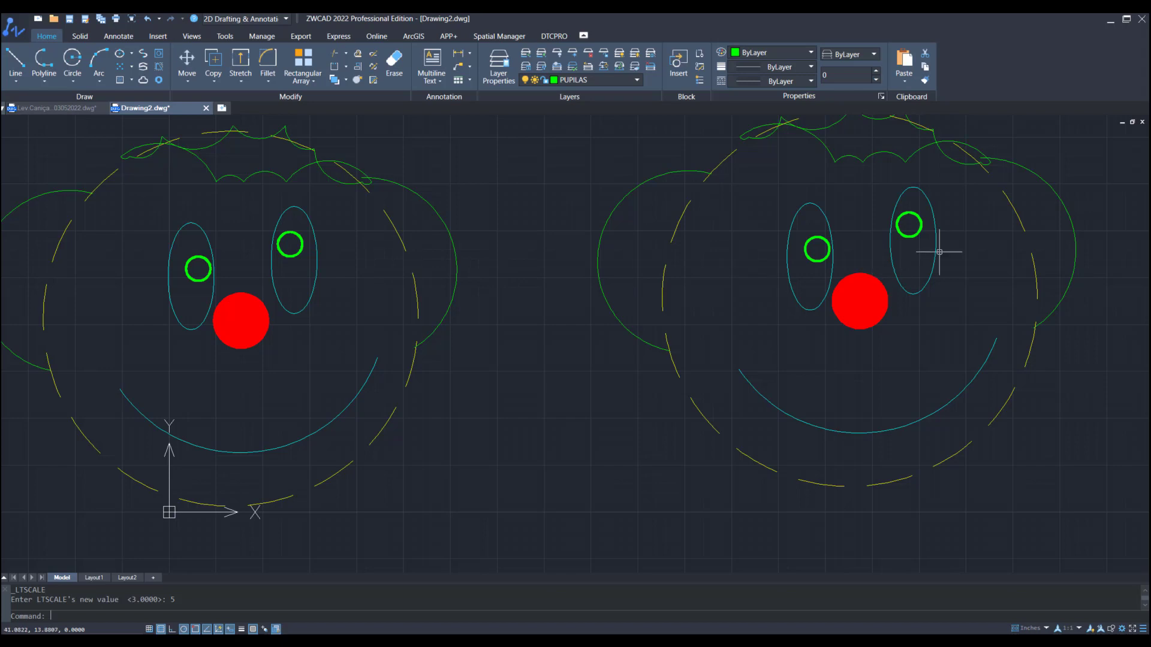
- Select the second face's nose to check its layer and open the layer manager to examine the layer colors
{"action": "scroll", "coordinate": [732, 223], "scroll_direction": "down", "scroll_amount": 2}
{"action": "scroll", "coordinate": [735, 226], "scroll_direction": "down", "scroll_amount": 2}
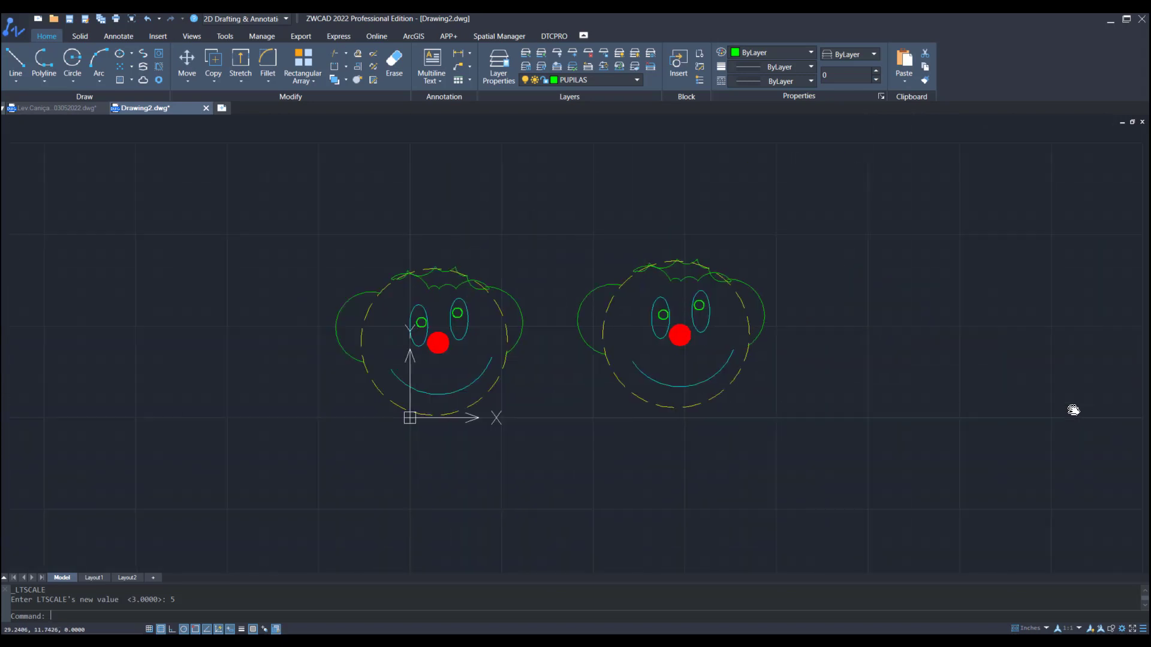
{"action": "mouse_move", "coordinate": [1073, 406]}
{"action": "middle_mouse_down"}
{"action": "mouse_move", "coordinate": [748, 425]}
{"action": "mouse_move", "coordinate": [821, 383]}
{"action": "middle_mouse_up"}
{"action": "scroll", "coordinate": [442, 258], "scroll_direction": "up", "scroll_amount": 2}
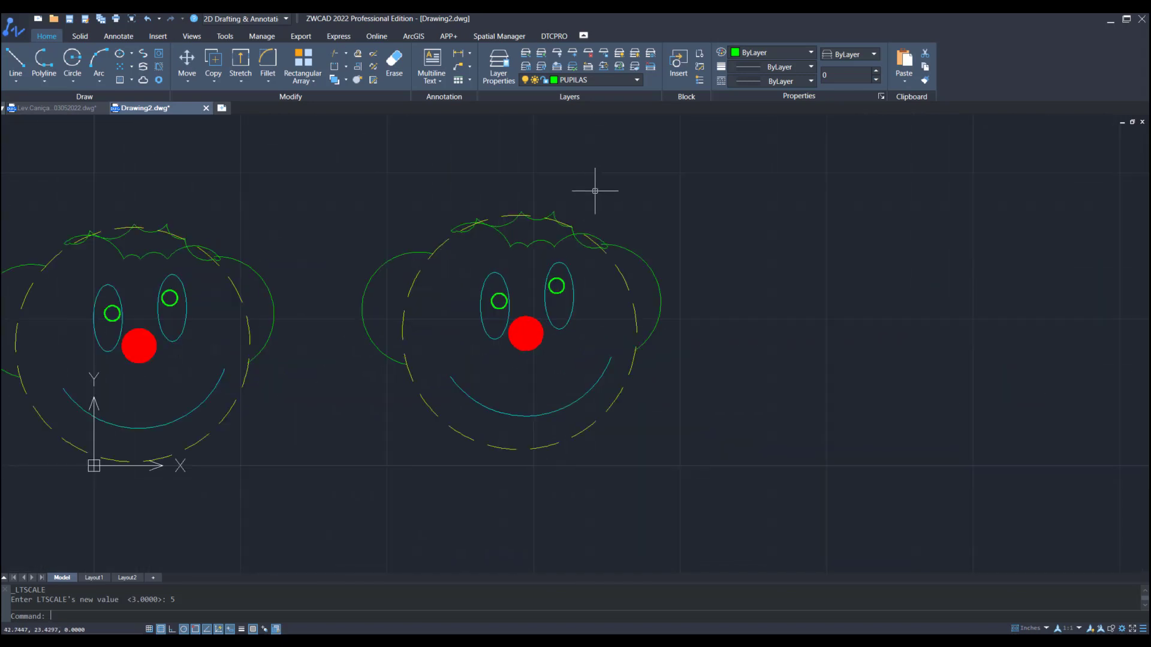
{"action": "middle_click_drag", "start_coordinate": [518, 228], "coordinate": [564, 215]}
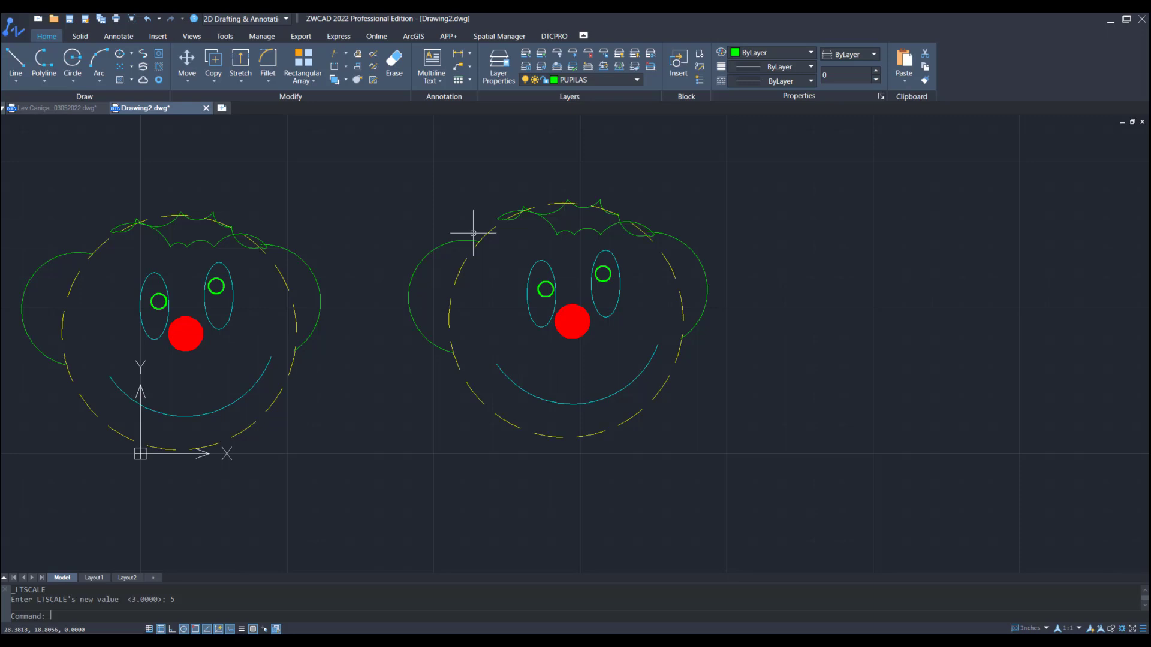
{"action": "left_click", "coordinate": [567, 310]}
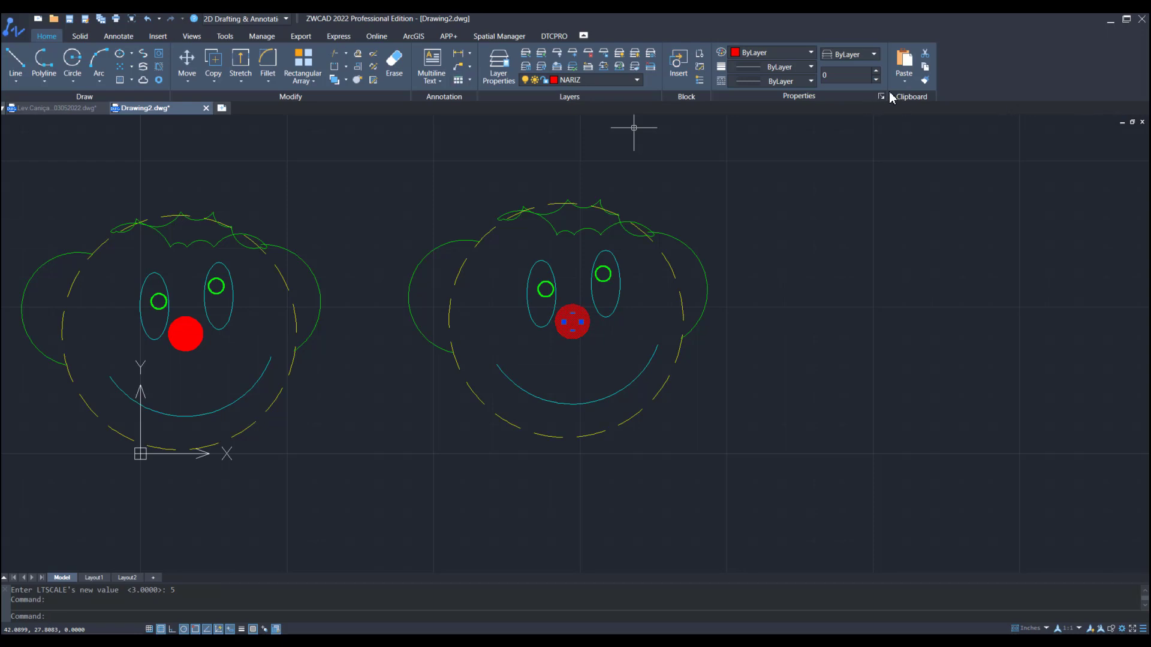
{"action": "left_click", "coordinate": [498, 64]}
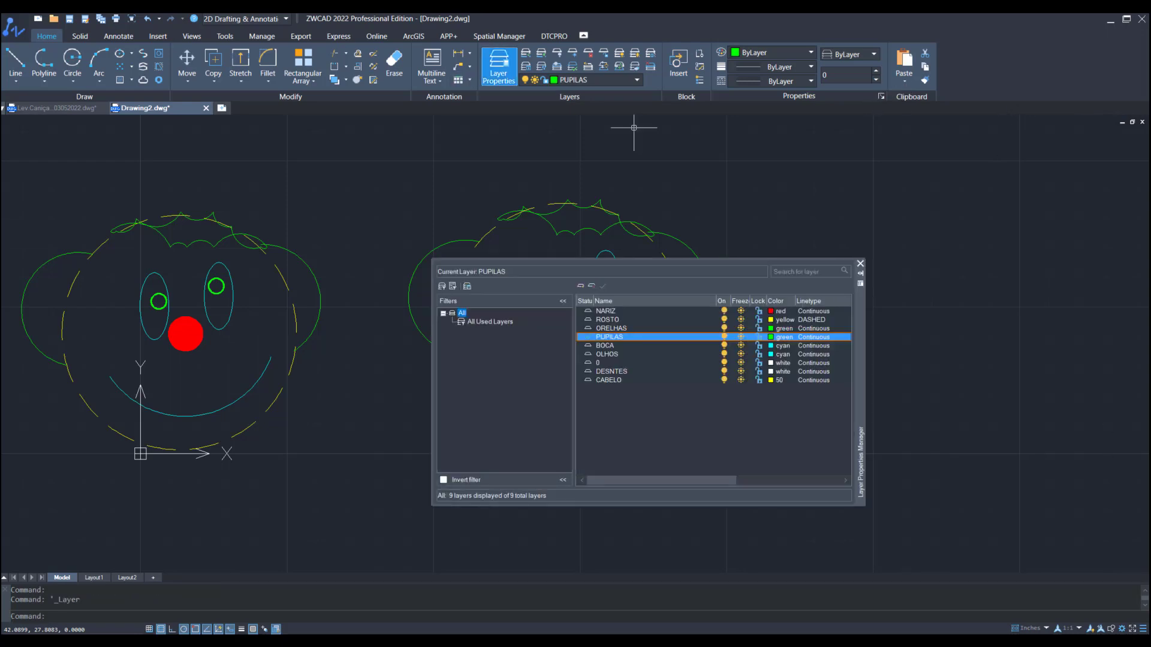
- Override the color of the second face's nose with index color 160, leaving its layer assignment alone
{"action": "left_click", "coordinate": [576, 305]}
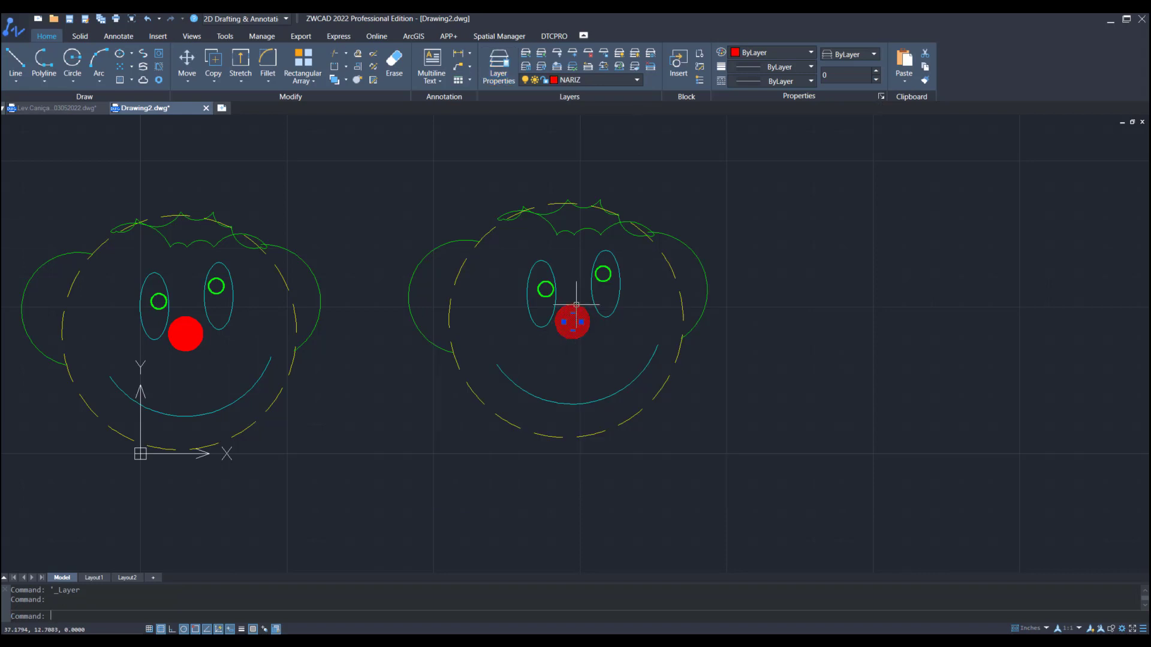
{"action": "scroll", "coordinate": [560, 353], "scroll_direction": "up", "scroll_amount": 4}
{"action": "scroll", "coordinate": [560, 347], "scroll_direction": "down", "scroll_amount": 2}
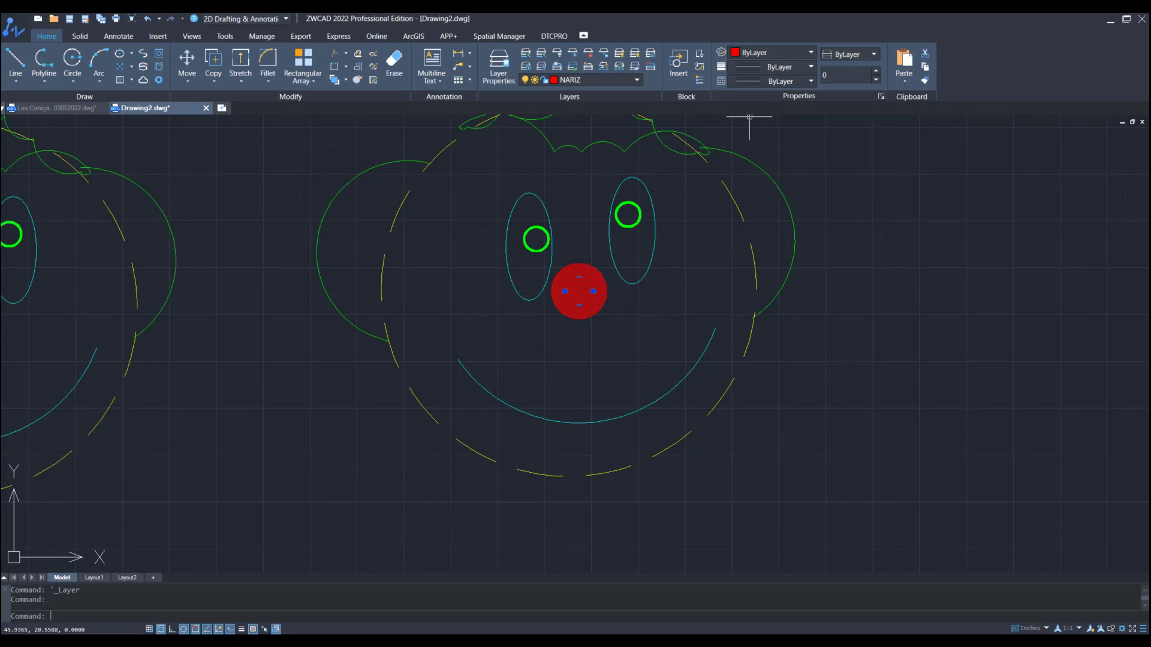
{"action": "left_click", "coordinate": [772, 53]}
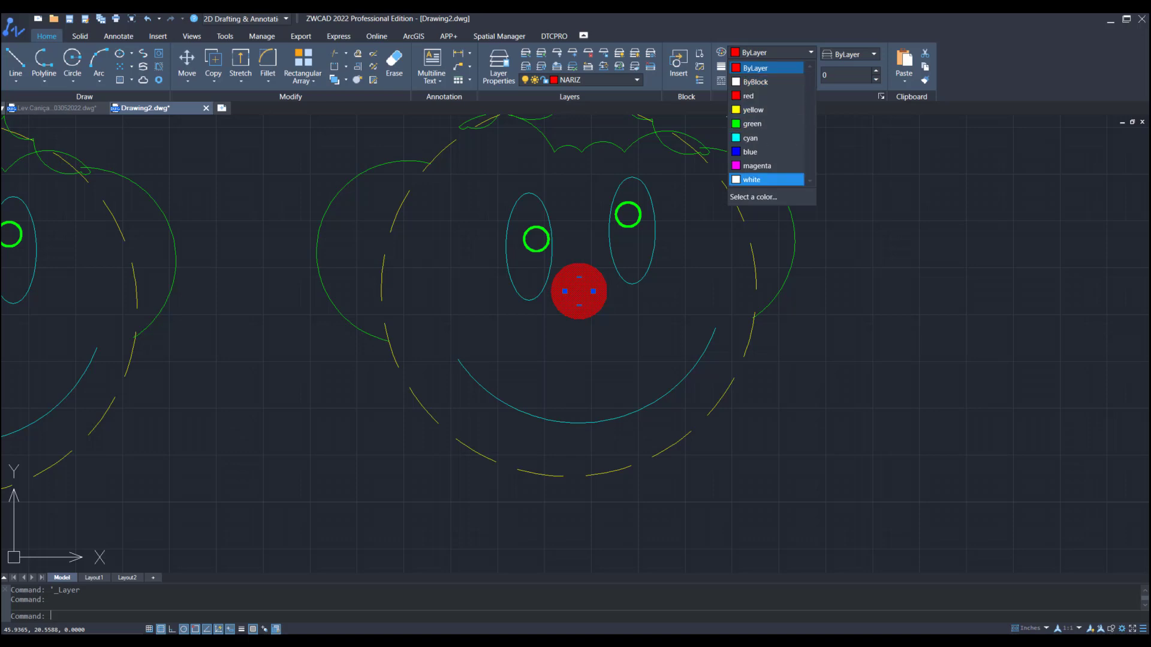
{"action": "left_click", "coordinate": [754, 197]}
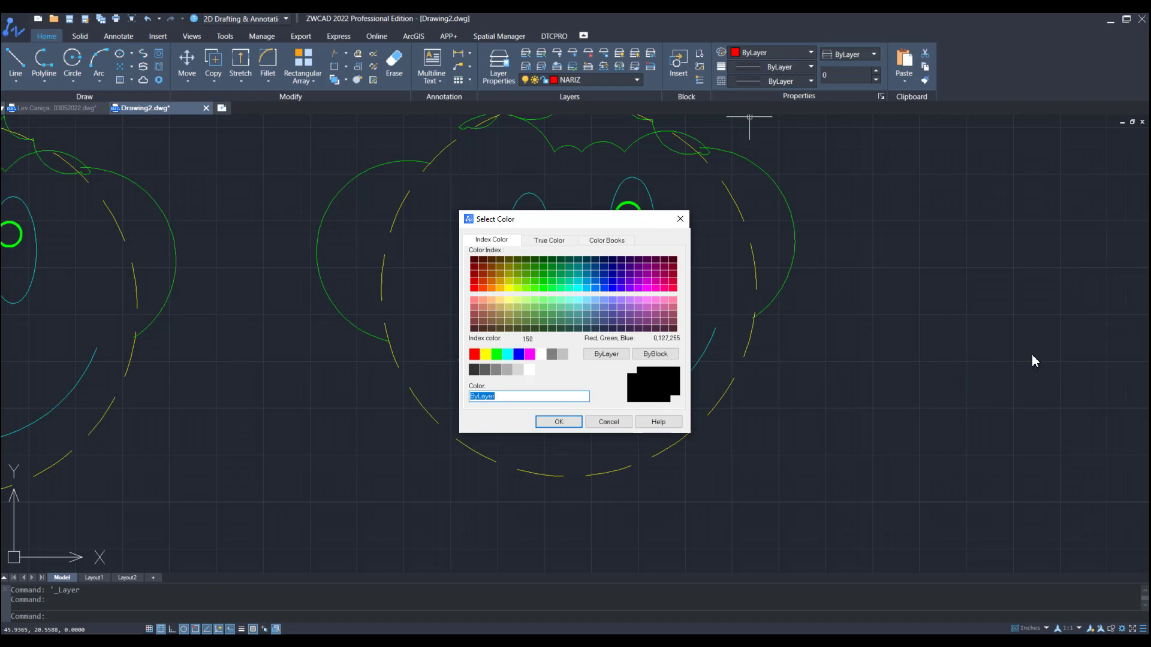
{"action": "type", "text": "160"}
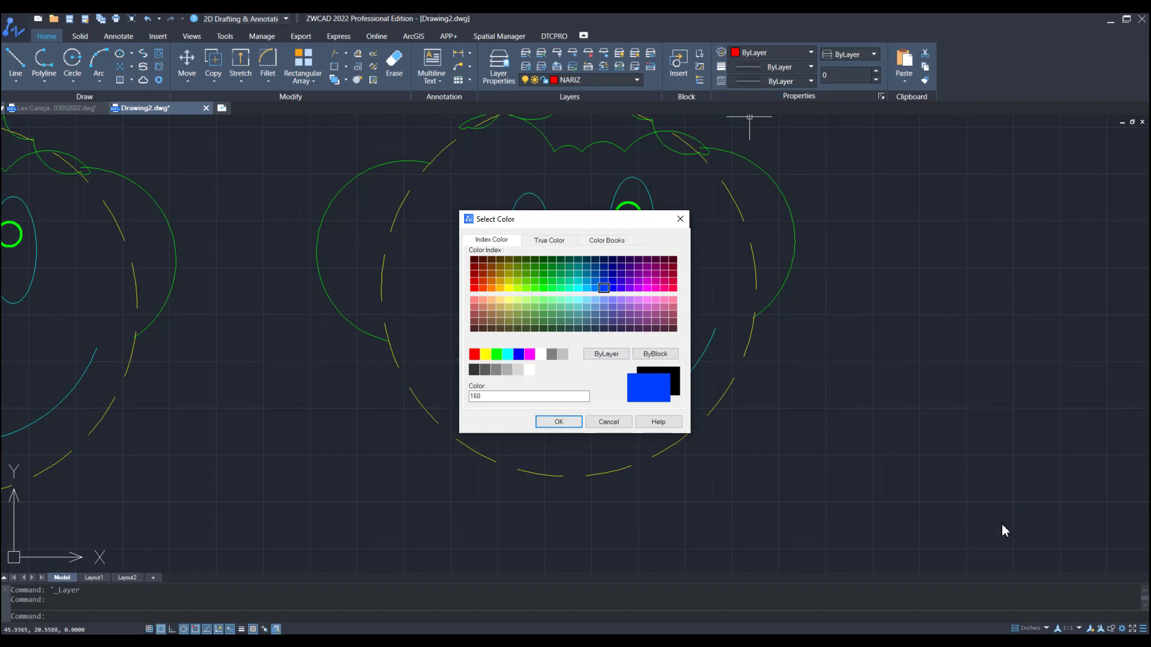
{"action": "left_click", "coordinate": [559, 421]}
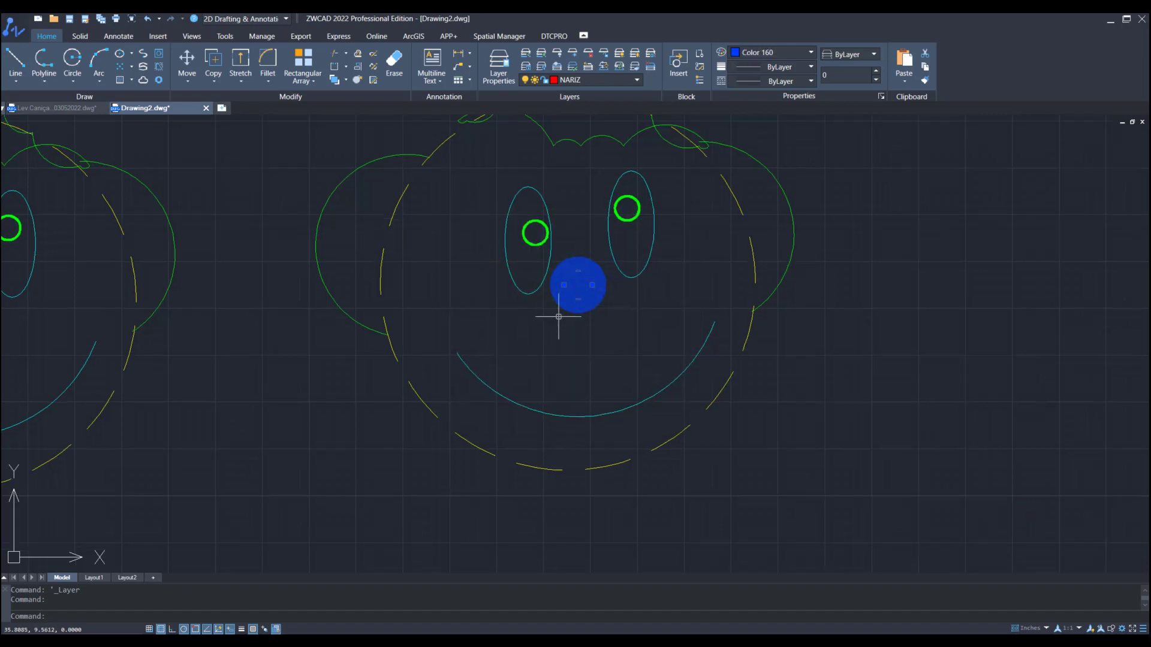
{"action": "scroll", "coordinate": [559, 317], "scroll_direction": "up", "scroll_amount": 2}
{"action": "key", "text": "Escape"}
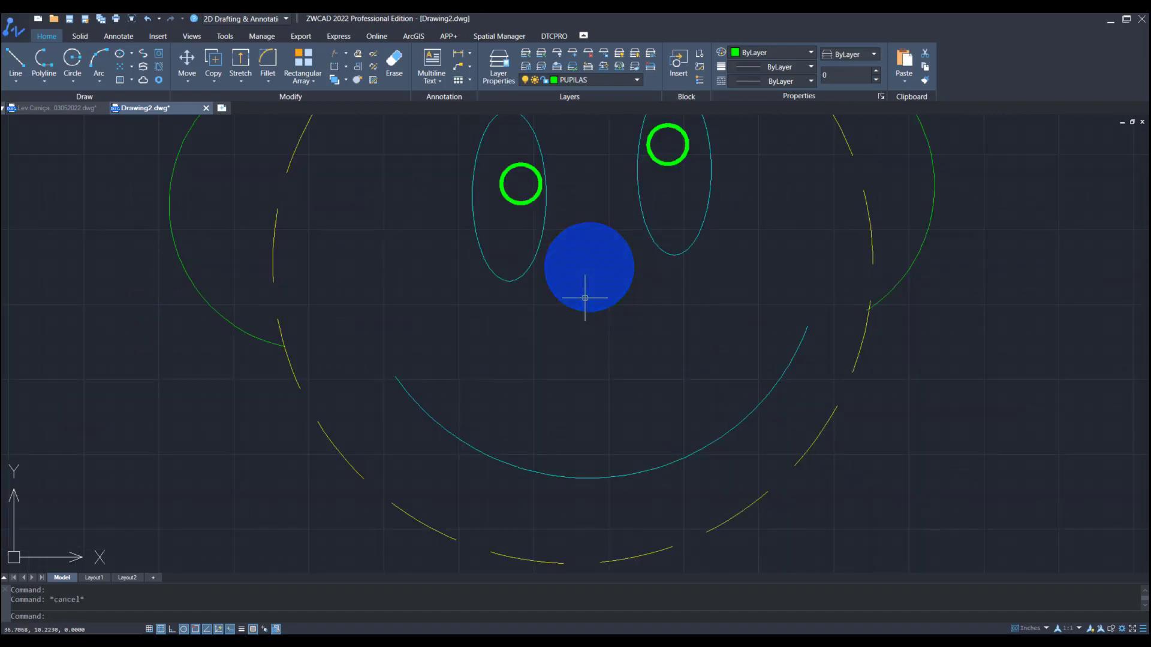
- Select the second face's nose again to examine its color and layer properties, and clear the selection
{"action": "left_click", "coordinate": [580, 306]}
{"action": "middle_click_drag", "start_coordinate": [621, 298], "coordinate": [663, 375]}
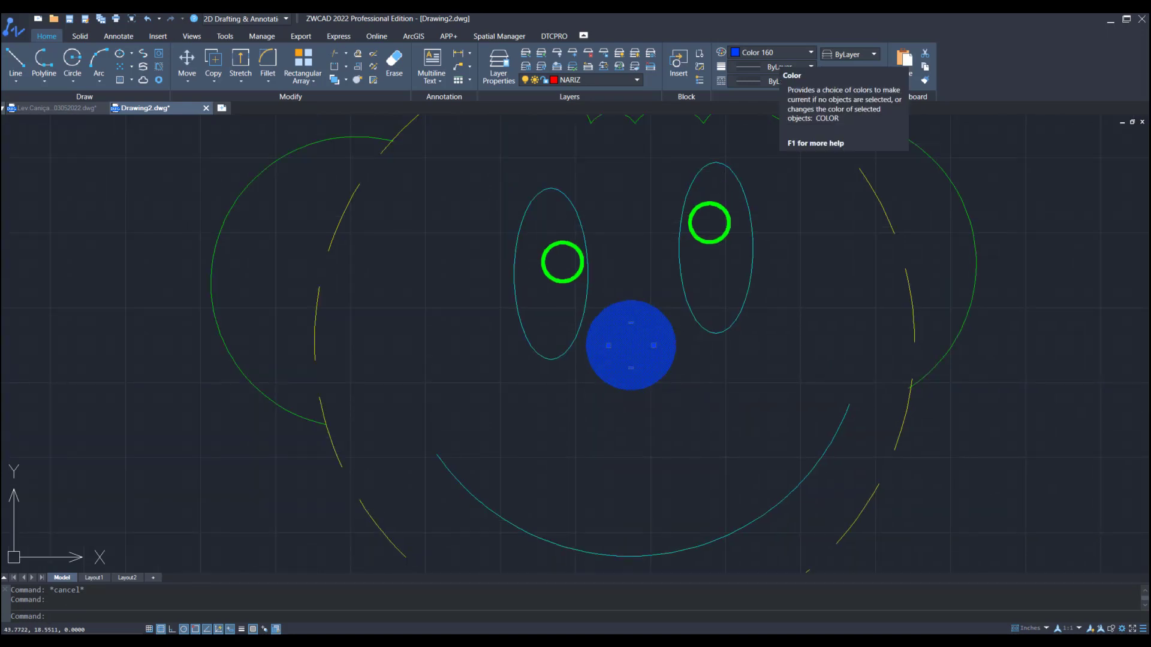
{"action": "key", "text": "Escape"}
{"action": "scroll", "coordinate": [419, 278], "scroll_direction": "down", "scroll_amount": 2}
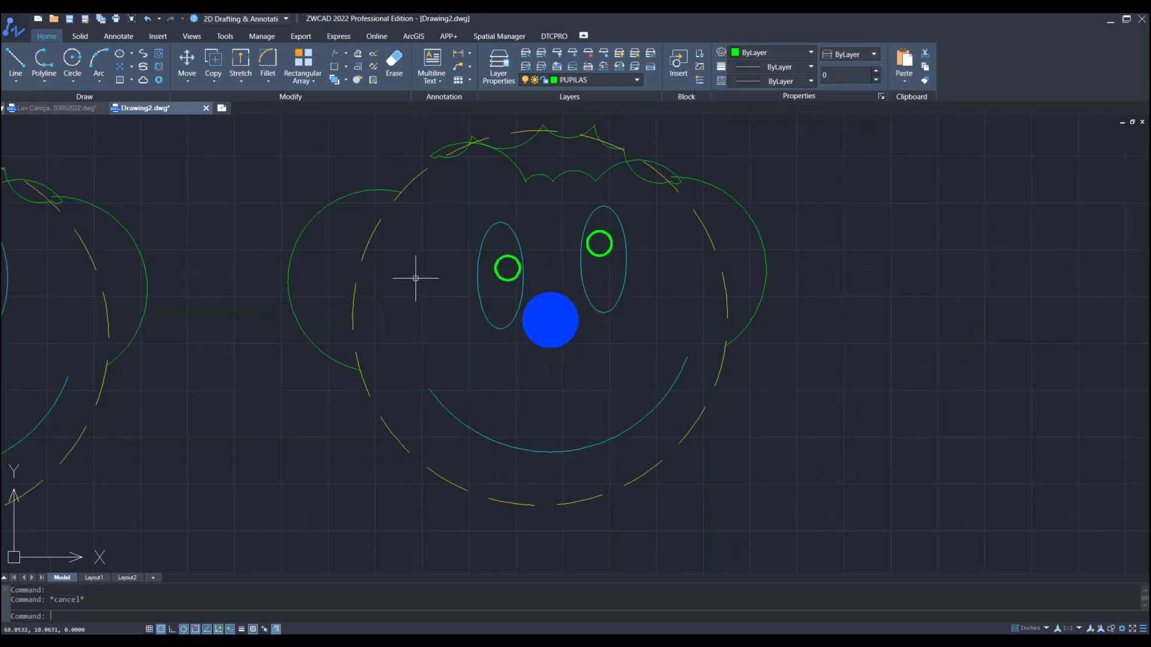
- Select the first face's nose to check its color and layer properties, and clear the selection
{"action": "middle_click_drag", "start_coordinate": [770, 383], "coordinate": [1049, 344]}
{"action": "left_click", "coordinate": [230, 315]}
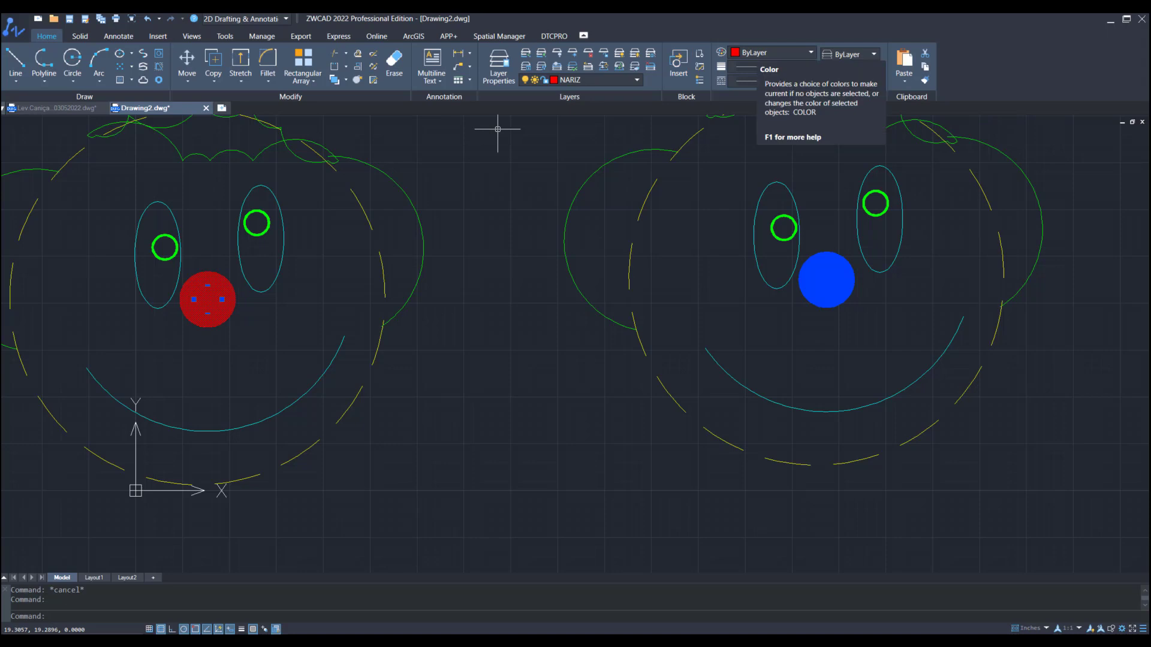
{"action": "key", "text": "Escape"}
- Set the NARIZ layer's color to index color 40 and close the layer manager
{"action": "scroll", "coordinate": [712, 265], "scroll_direction": "down", "scroll_amount": 4}
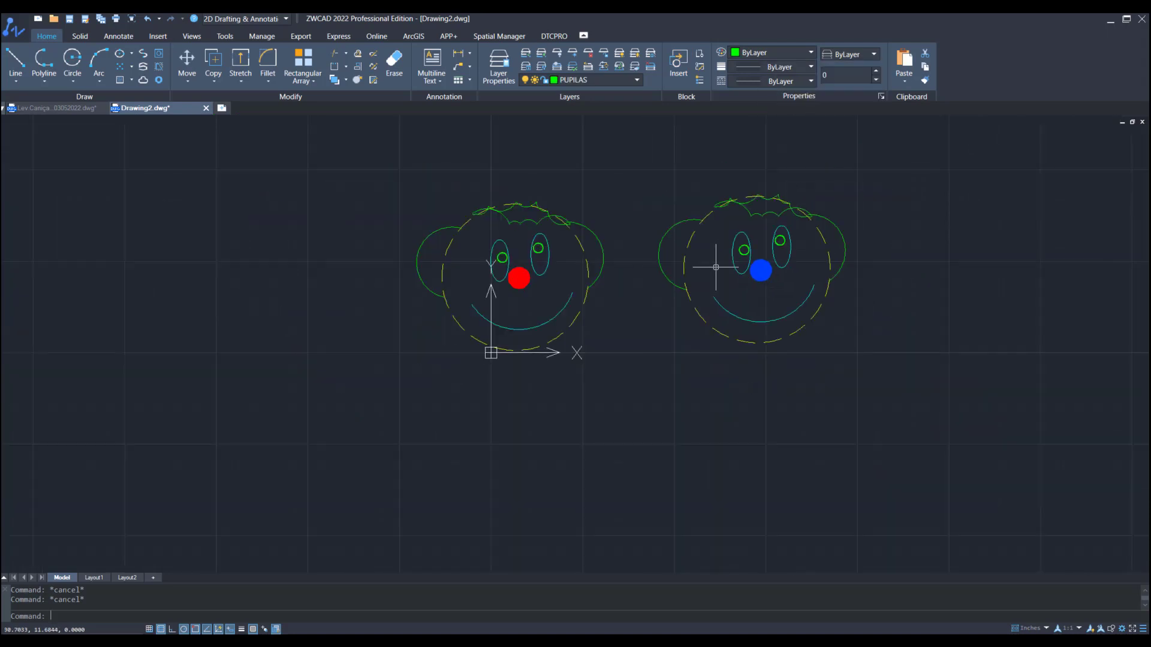
{"action": "scroll", "coordinate": [670, 275], "scroll_direction": "up", "scroll_amount": 2}
{"action": "middle_click_drag", "start_coordinate": [1118, 369], "coordinate": [1107, 423]}
{"action": "scroll", "coordinate": [642, 320], "scroll_direction": "up", "scroll_amount": 2}
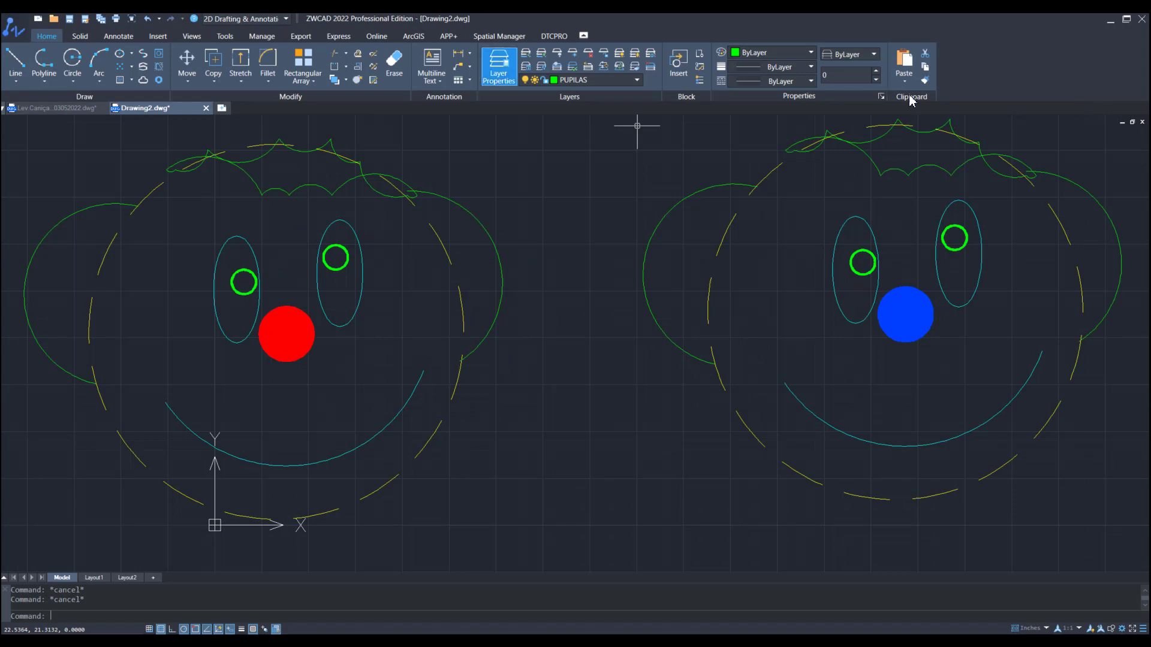
{"action": "left_click", "coordinate": [499, 66]}
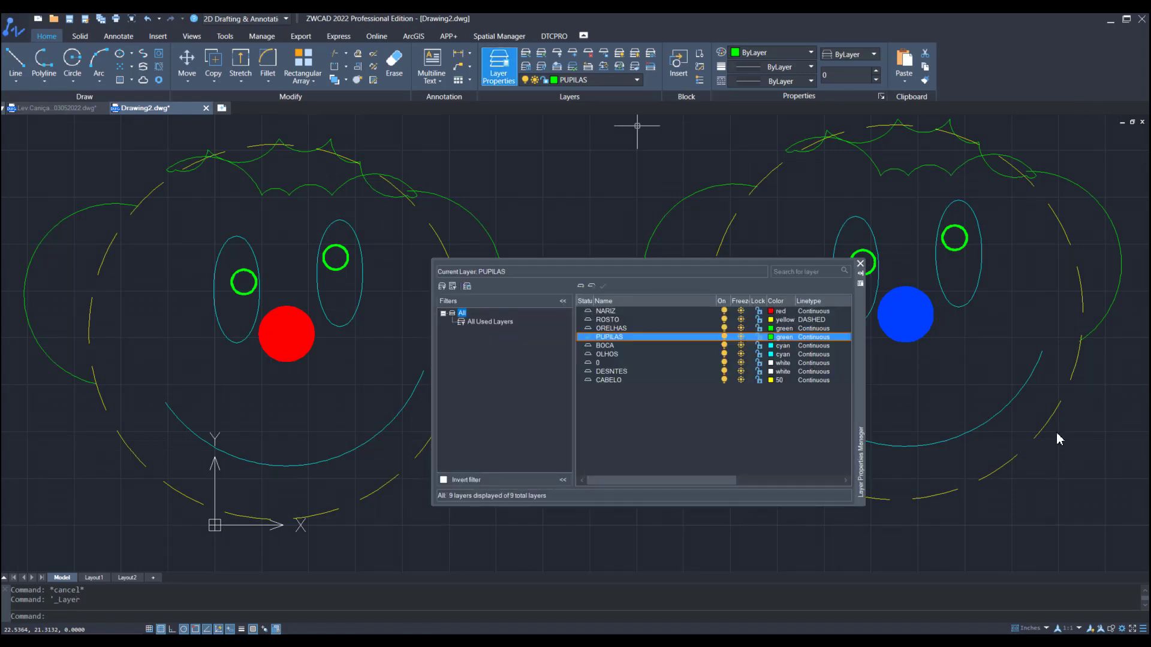
{"action": "left_click", "coordinate": [780, 311]}
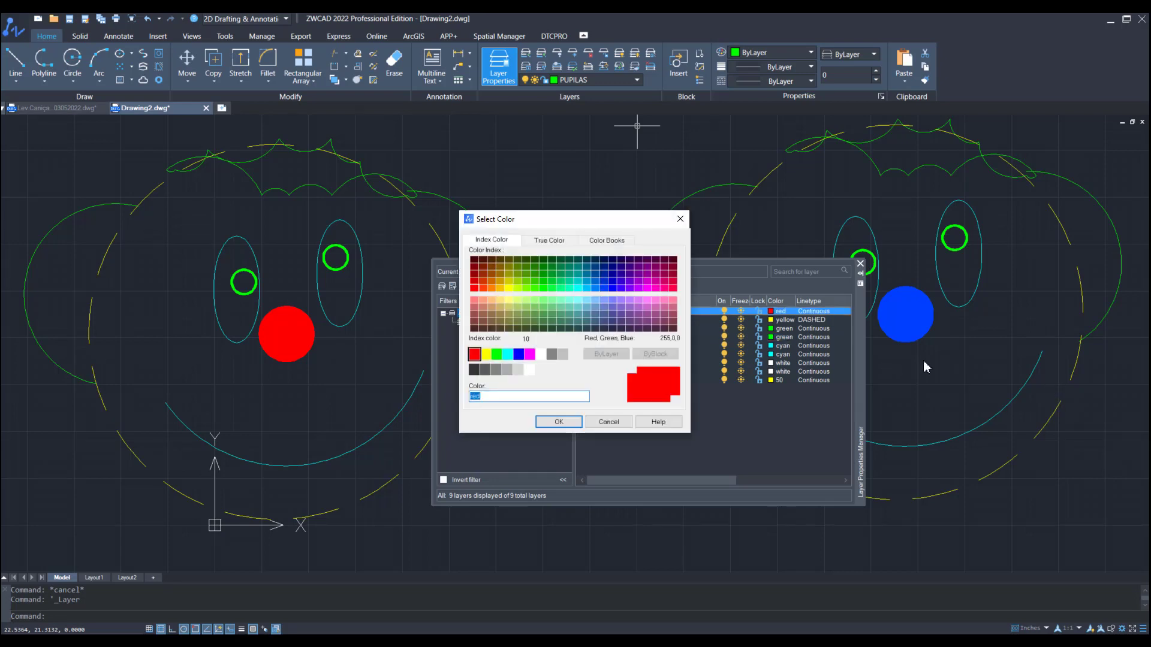
{"action": "type", "text": "40"}
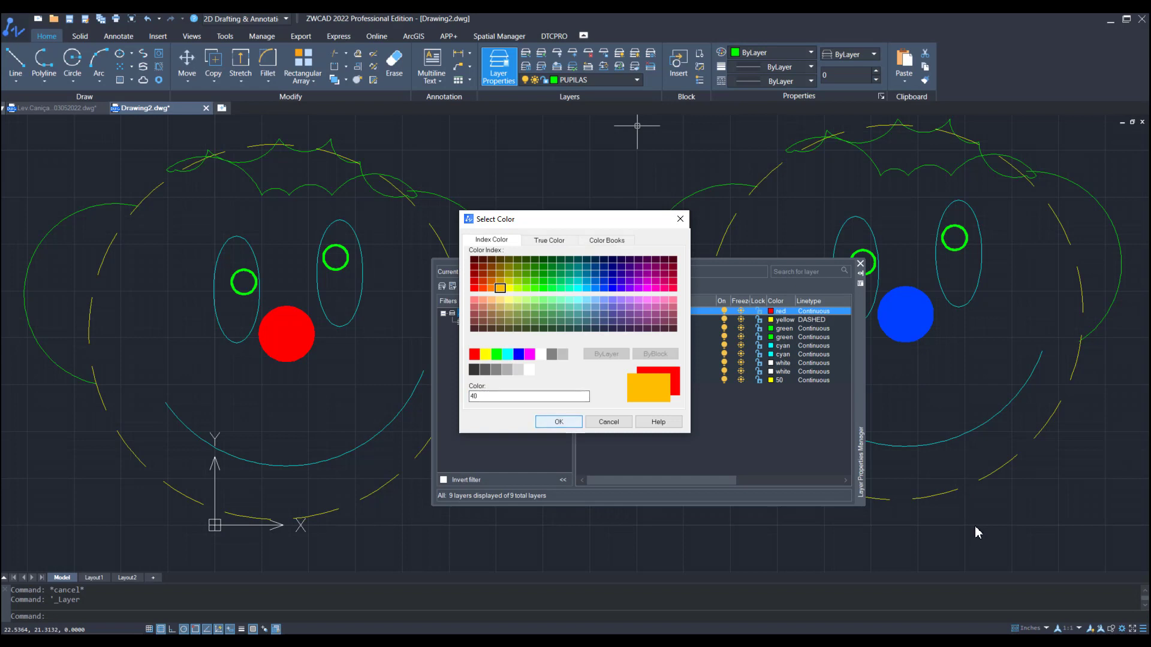
{"action": "left_click", "coordinate": [559, 422]}
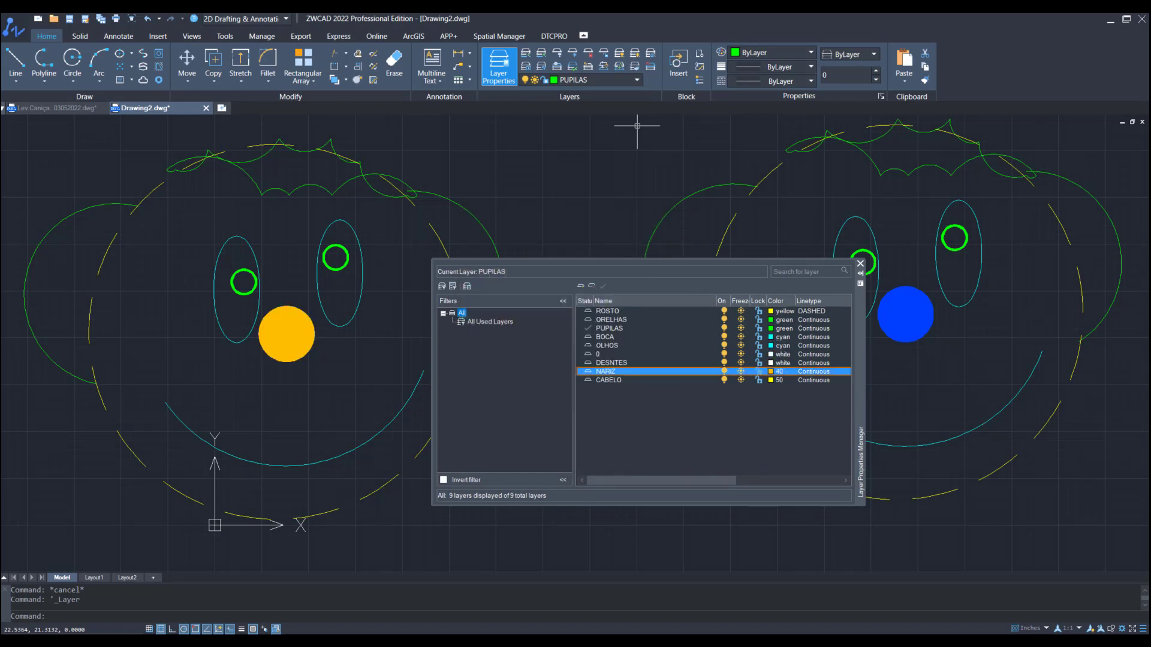
{"action": "left_click", "coordinate": [860, 264]}
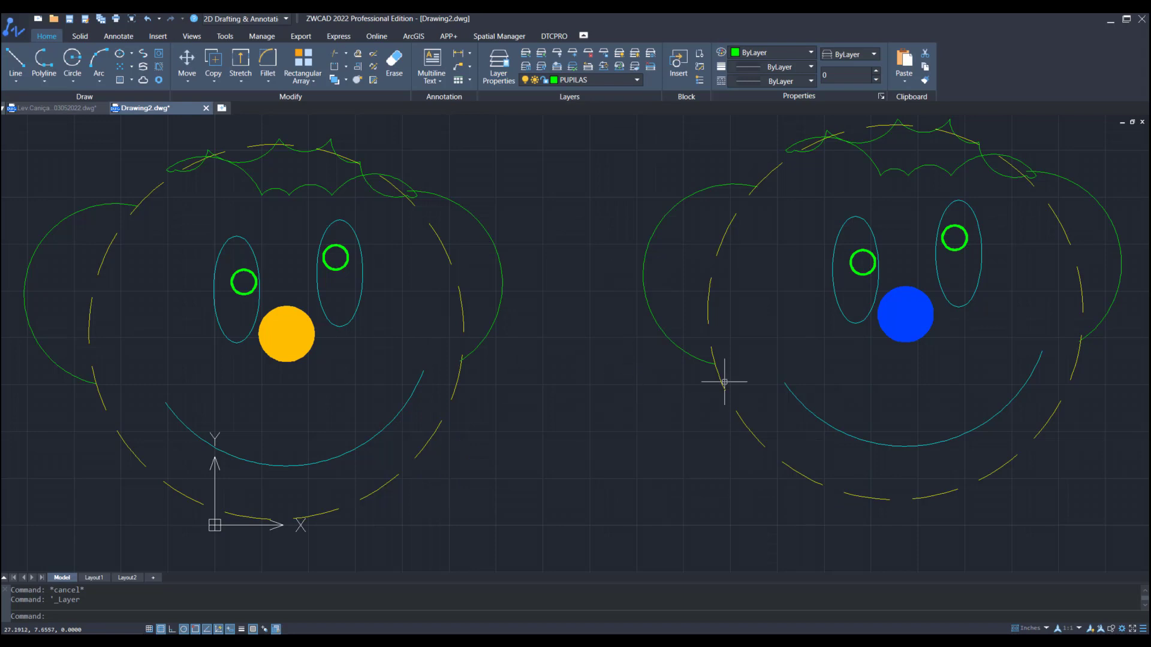
- Select the second face's nose to compare its color override with its layer, and clear the selection
{"action": "left_click", "coordinate": [935, 305]}
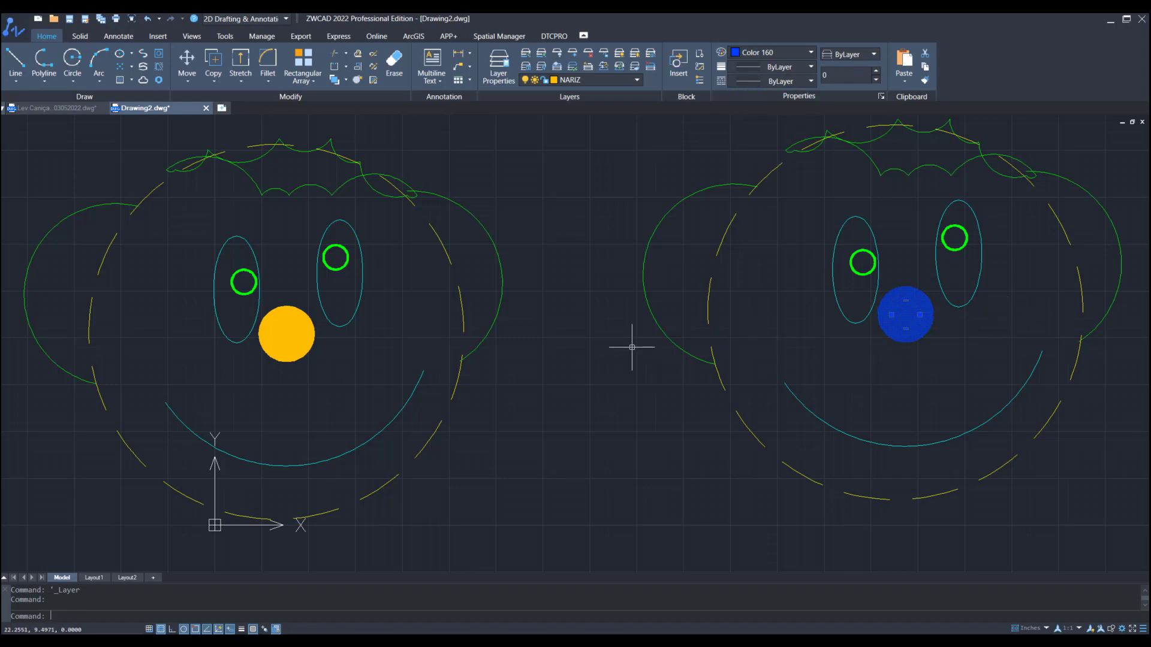
{"action": "key", "text": "Escape"}
{"action": "scroll", "coordinate": [632, 347], "scroll_direction": "down", "scroll_amount": 3}
- Set the second face's nose color back to ByLayer and clear the selection
{"action": "scroll", "coordinate": [663, 391], "scroll_direction": "up", "scroll_amount": 3}
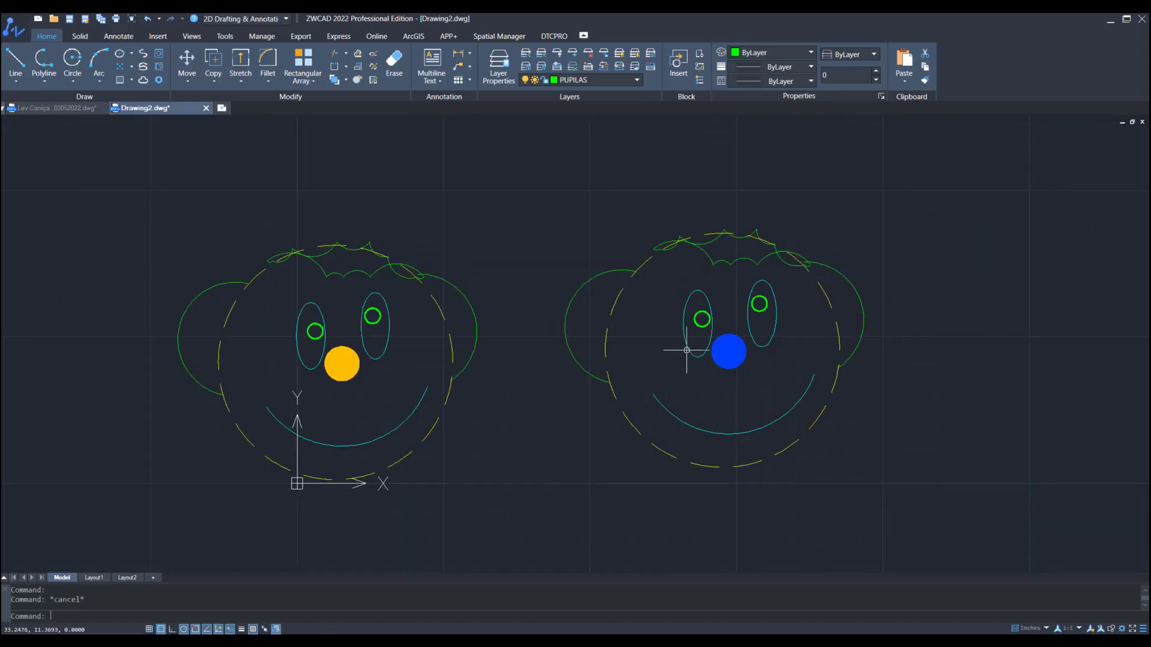
{"action": "left_click", "coordinate": [777, 331]}
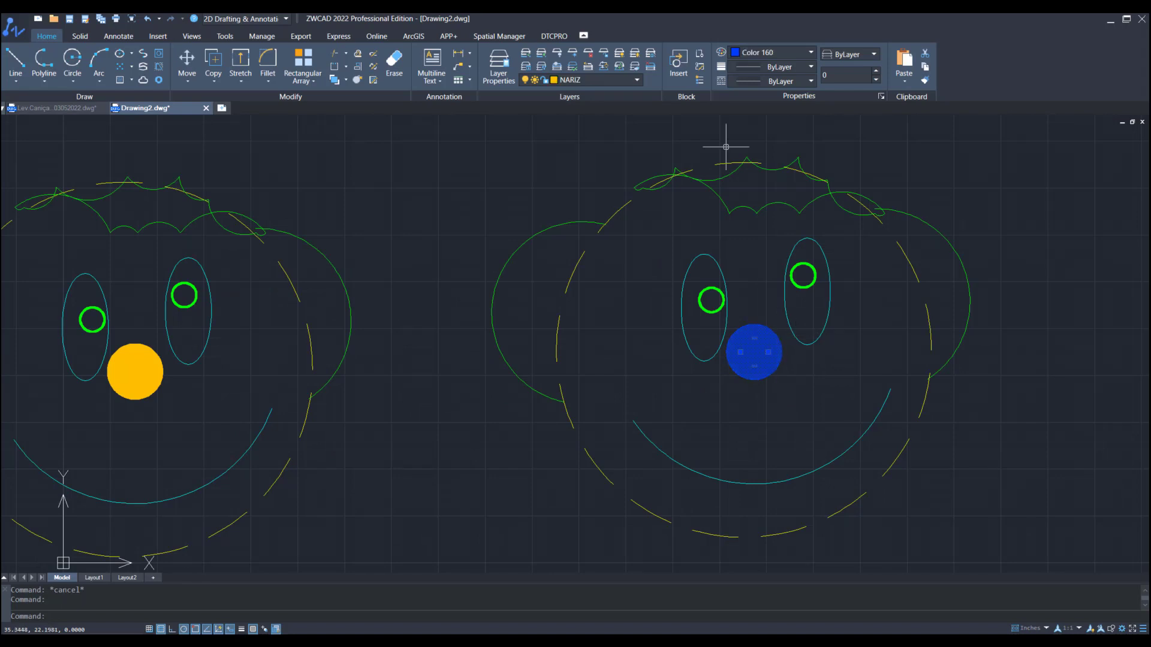
{"action": "left_click", "coordinate": [773, 53]}
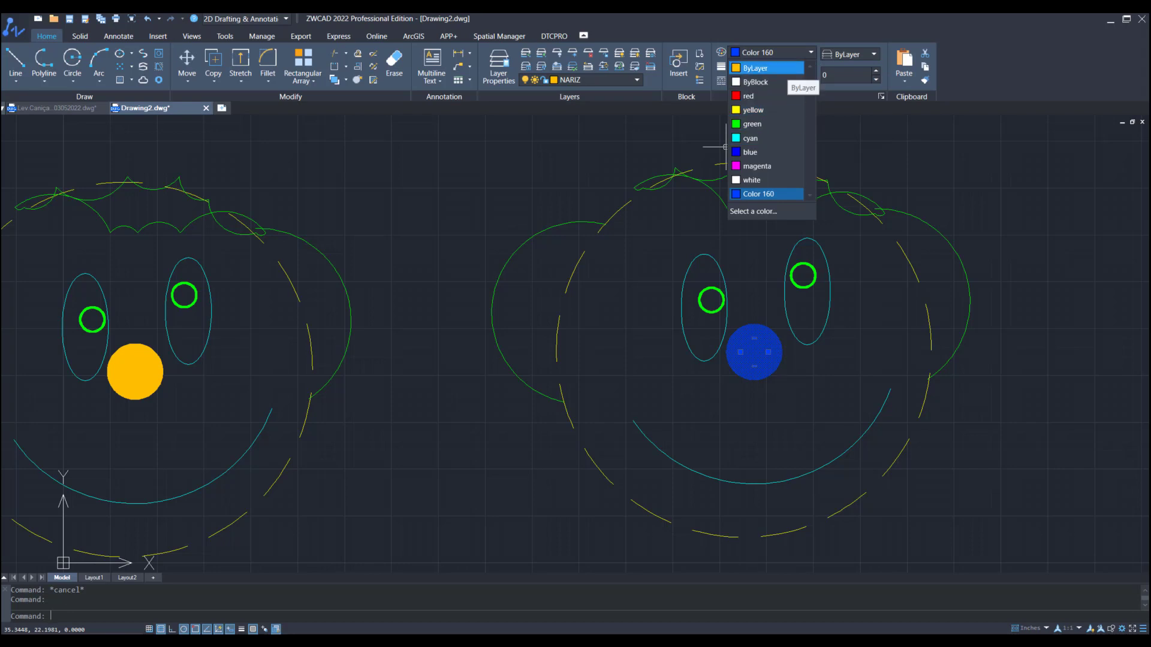
{"action": "left_click", "coordinate": [777, 68]}
{"action": "key", "text": "Escape"}
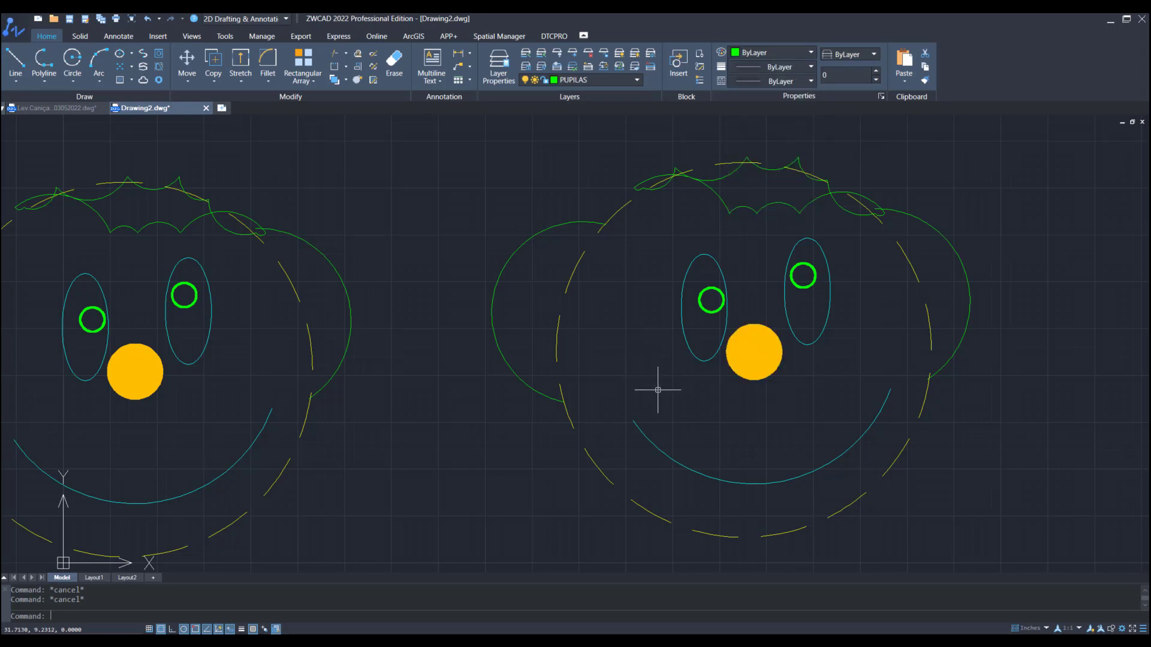
- Override the linetype of the second face's circular outline with PHANTOM2
{"action": "middle_click_drag", "start_coordinate": [882, 544], "coordinate": [941, 503]}
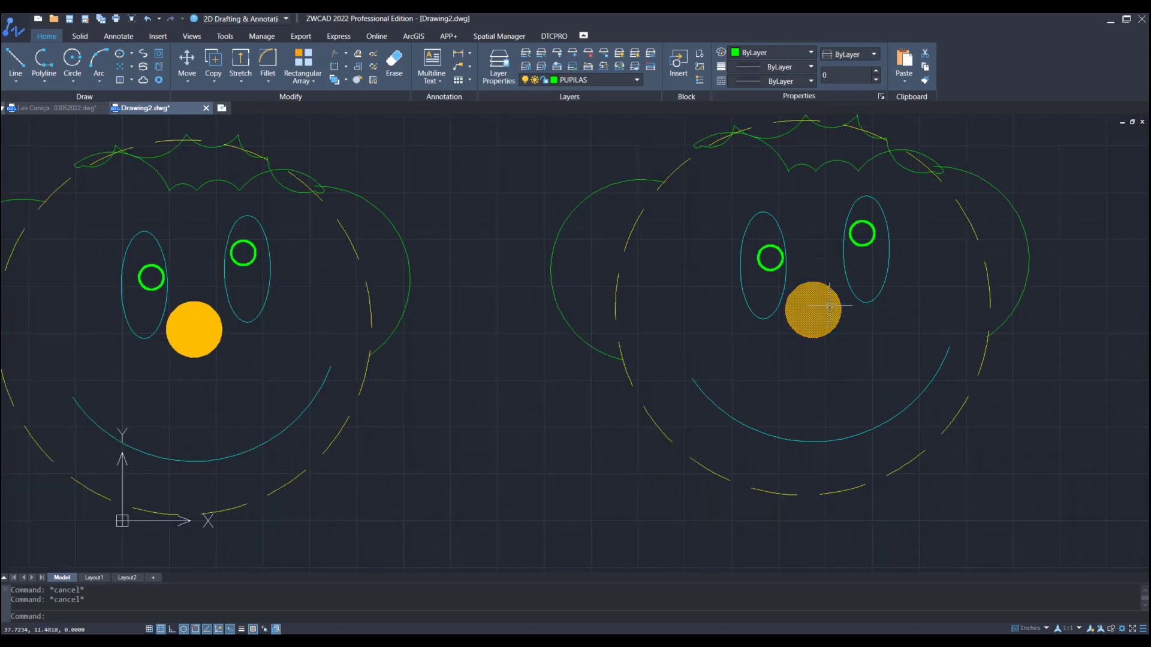
{"action": "left_click", "coordinate": [638, 220]}
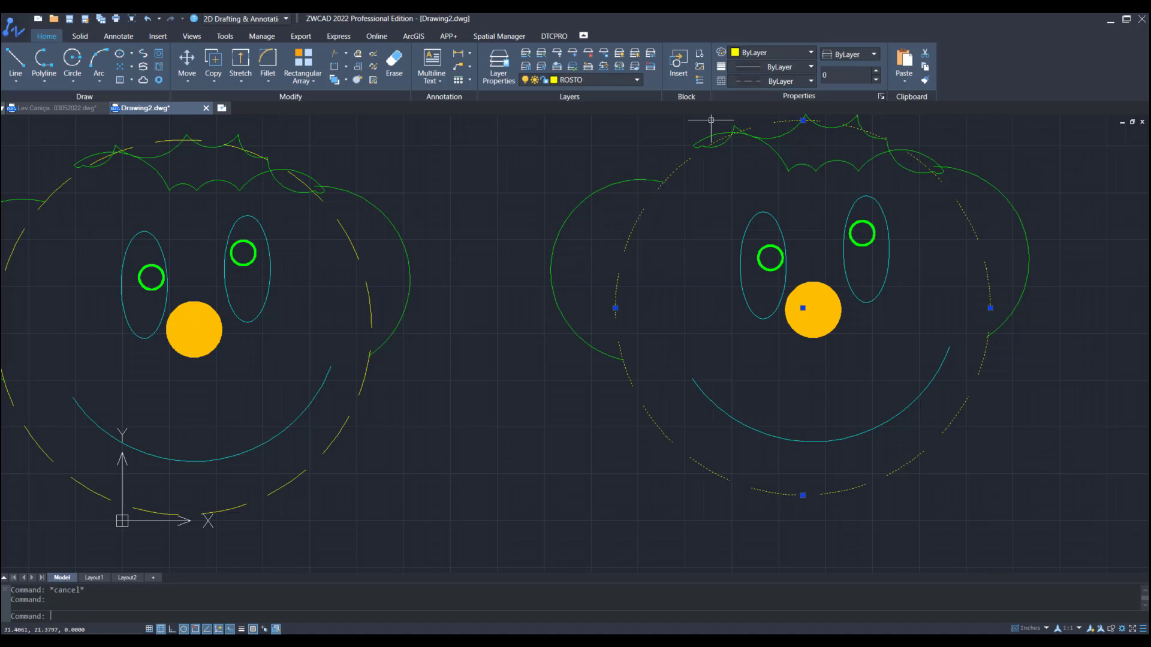
{"action": "left_click", "coordinate": [779, 81]}
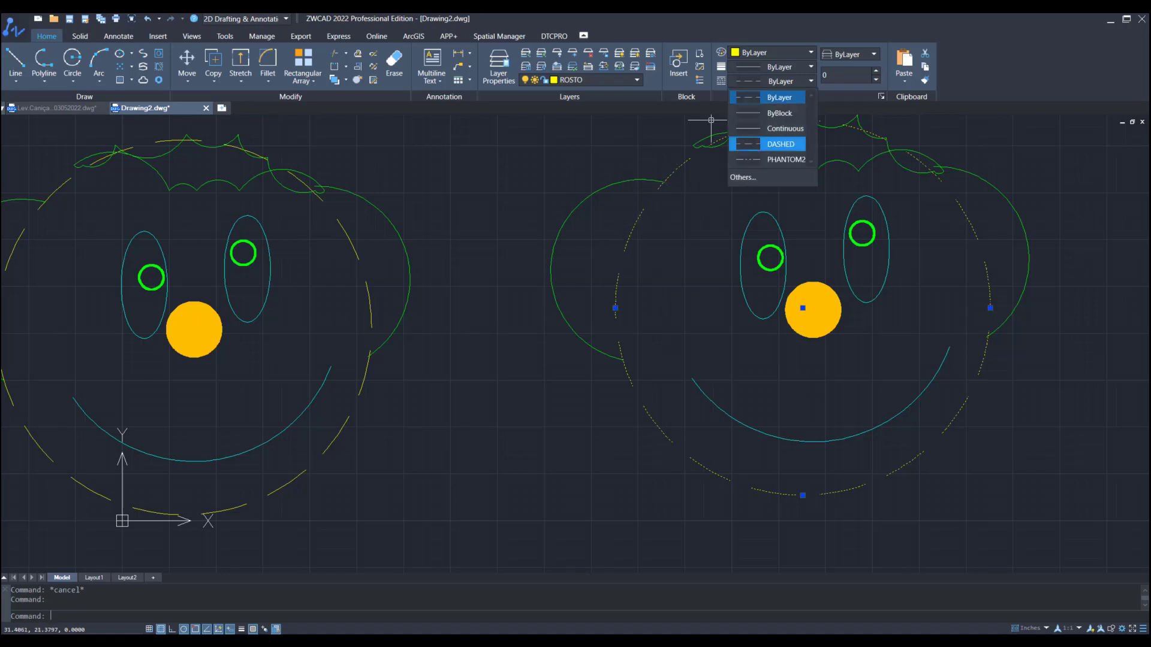
{"action": "left_click", "coordinate": [779, 159]}
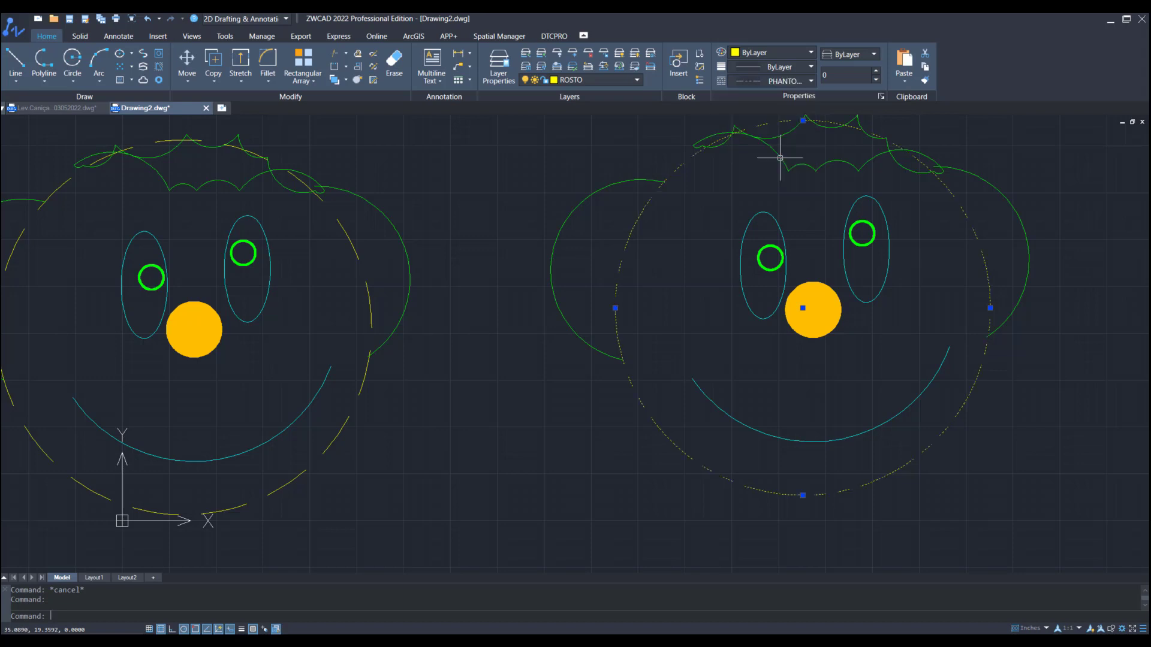
{"action": "key", "text": "Escape"}
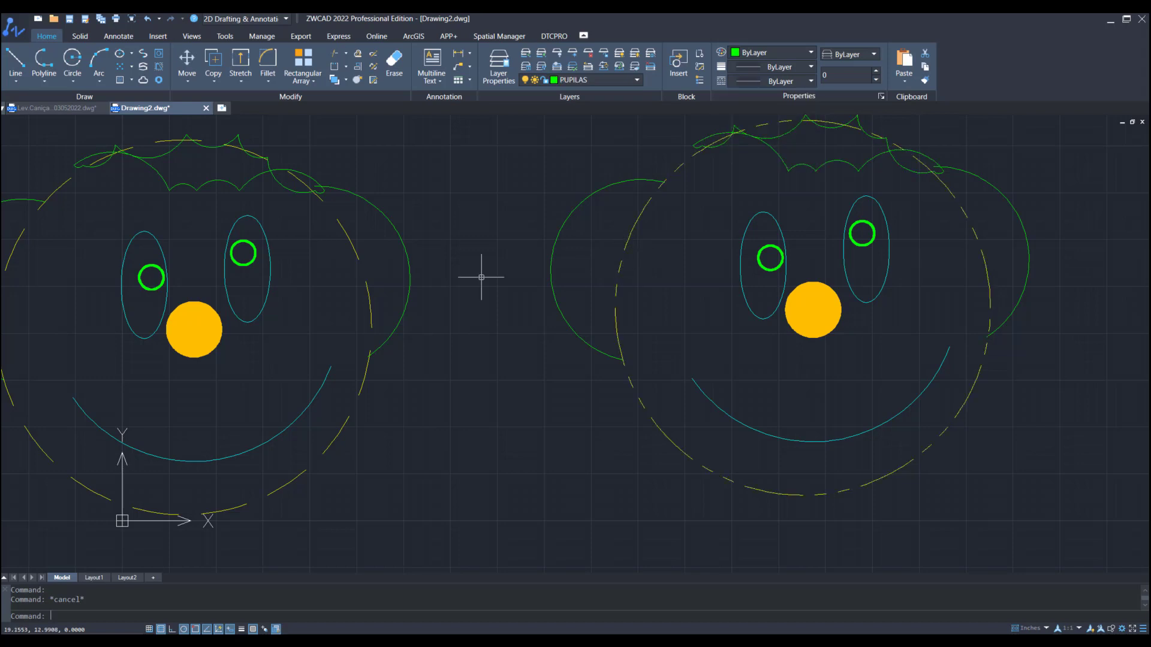
- Set the ROSTO layer's linetype to Continuous and close the layer manager
{"action": "left_click", "coordinate": [599, 80]}
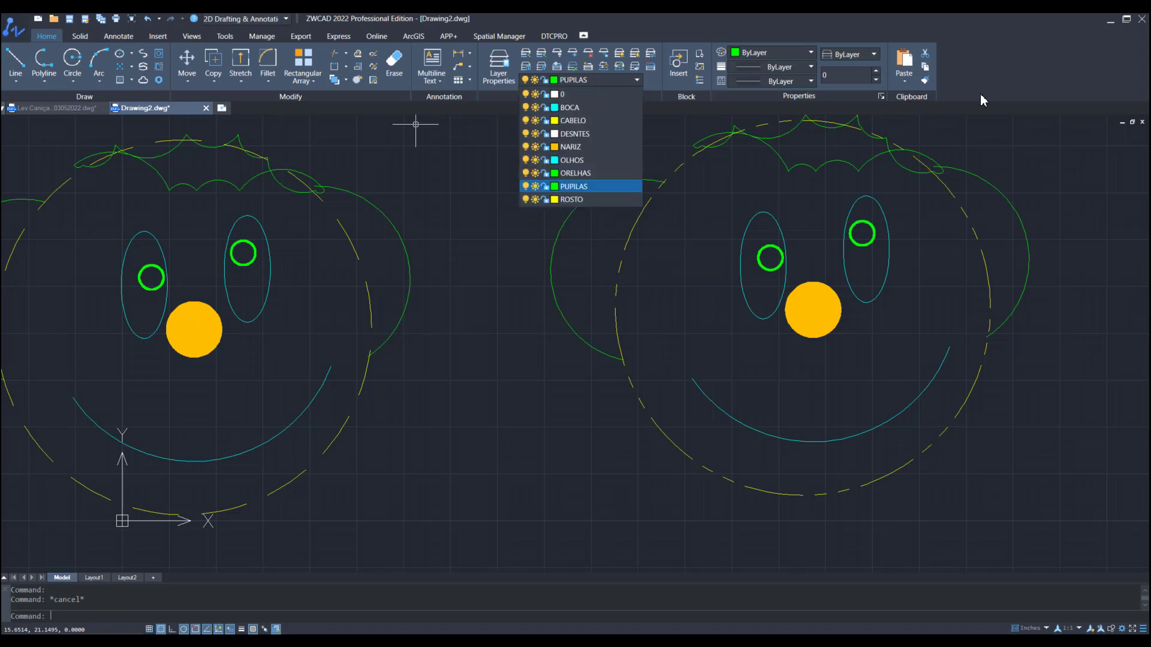
{"action": "left_click", "coordinate": [499, 67]}
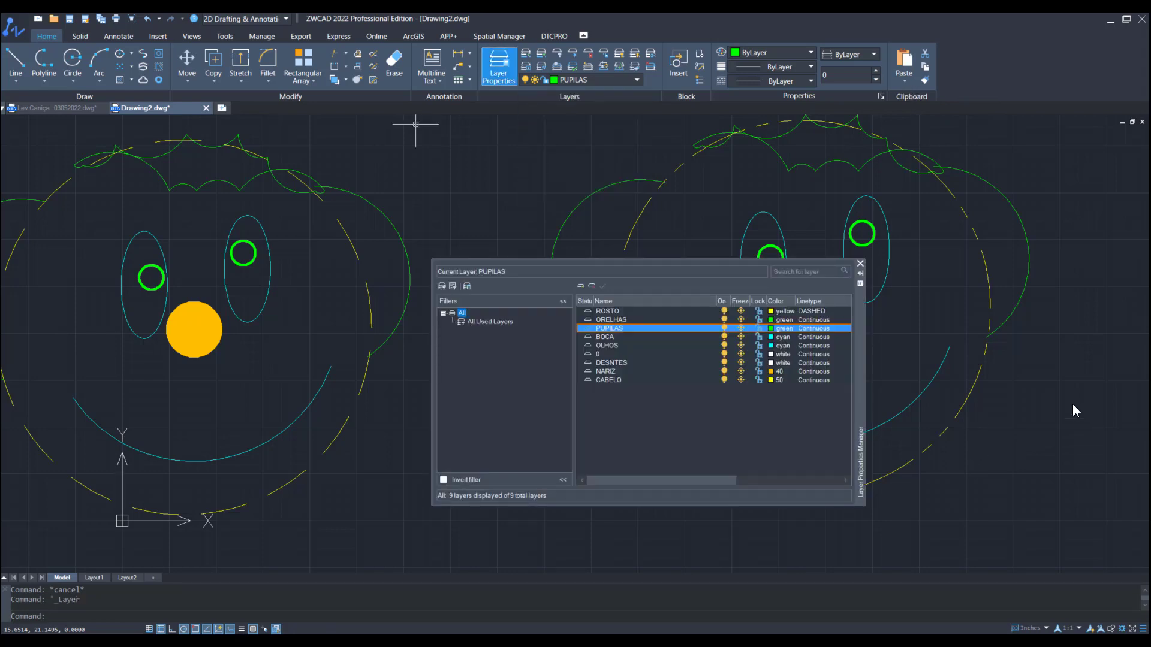
{"action": "left_click", "coordinate": [848, 311]}
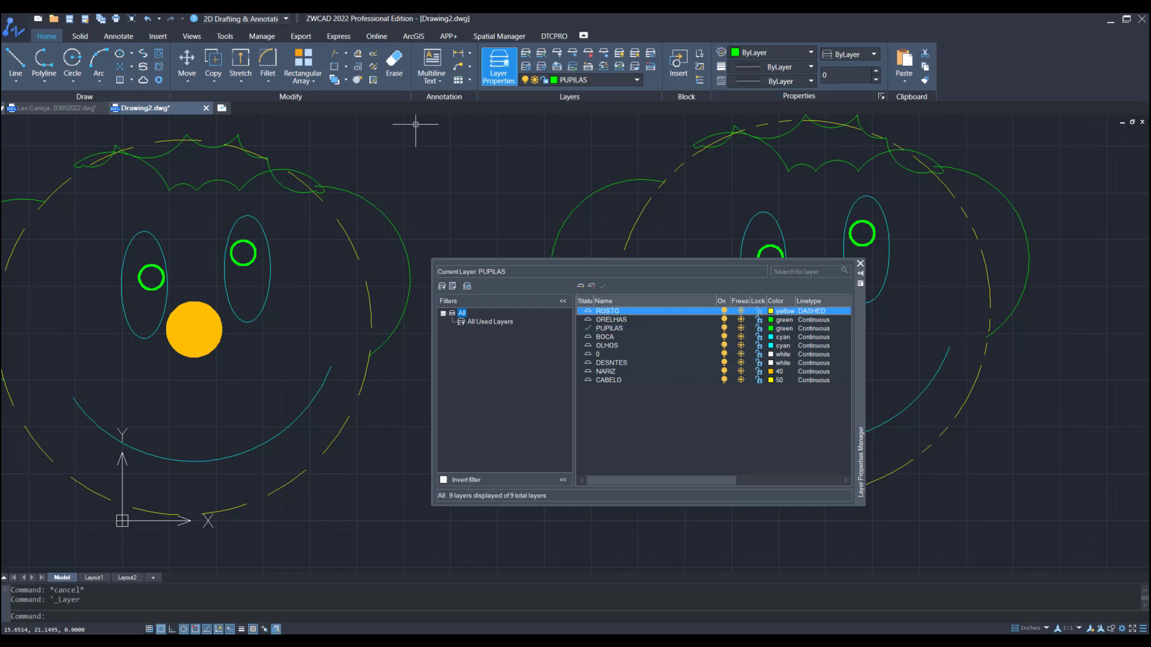
{"action": "left_click", "coordinate": [812, 311]}
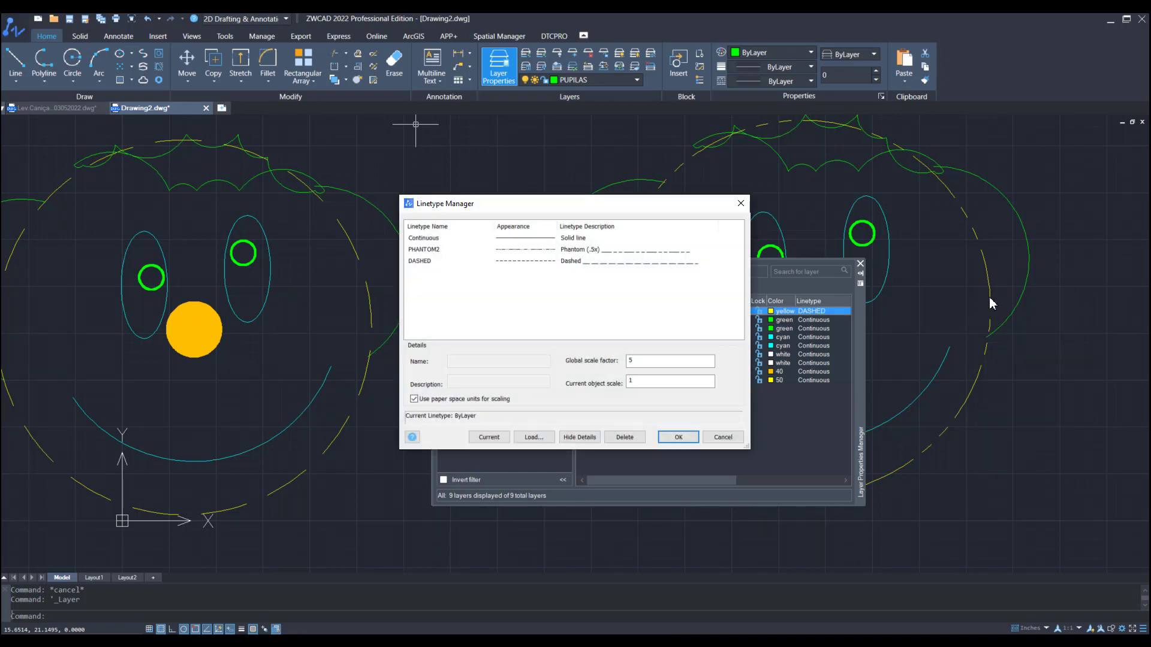
{"action": "left_click", "coordinate": [562, 238]}
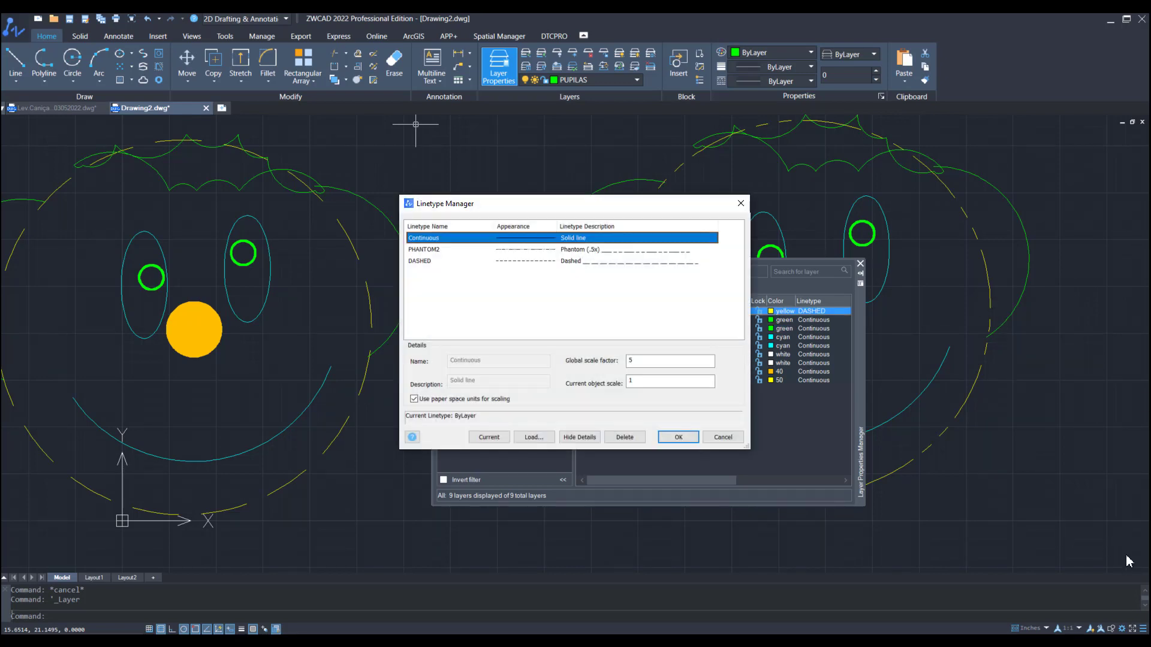
{"action": "left_click", "coordinate": [678, 437]}
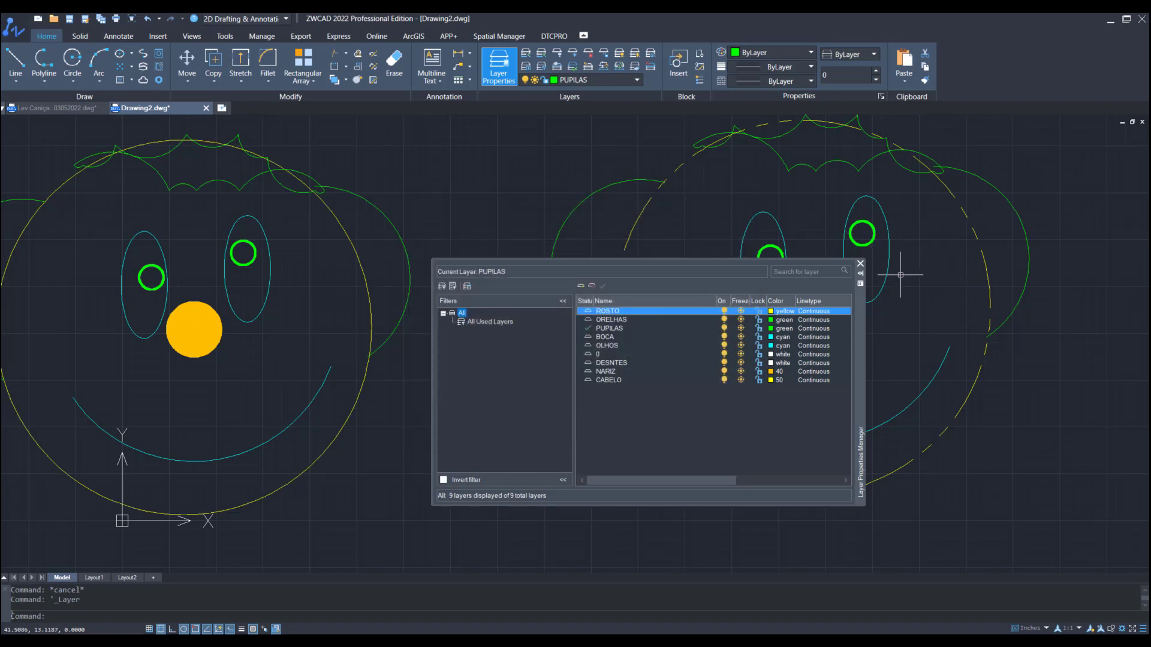
{"action": "left_click", "coordinate": [861, 264]}
{"action": "scroll", "coordinate": [313, 379], "scroll_direction": "down", "scroll_amount": 2}
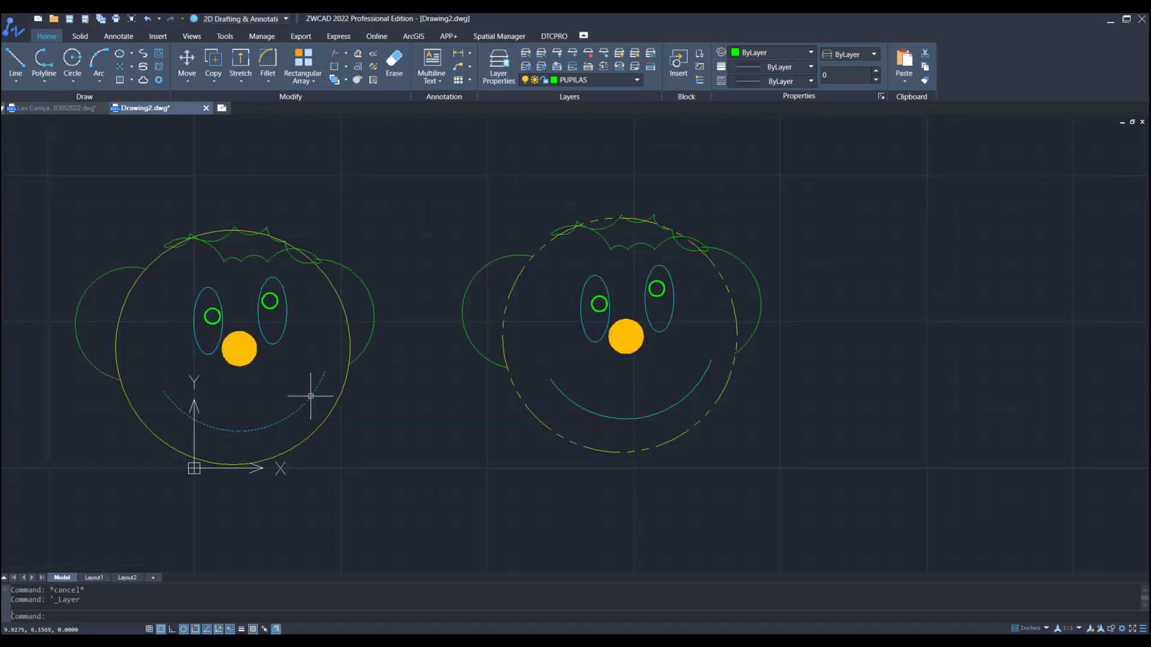
{"action": "scroll", "coordinate": [615, 254], "scroll_direction": "down", "scroll_amount": 2}
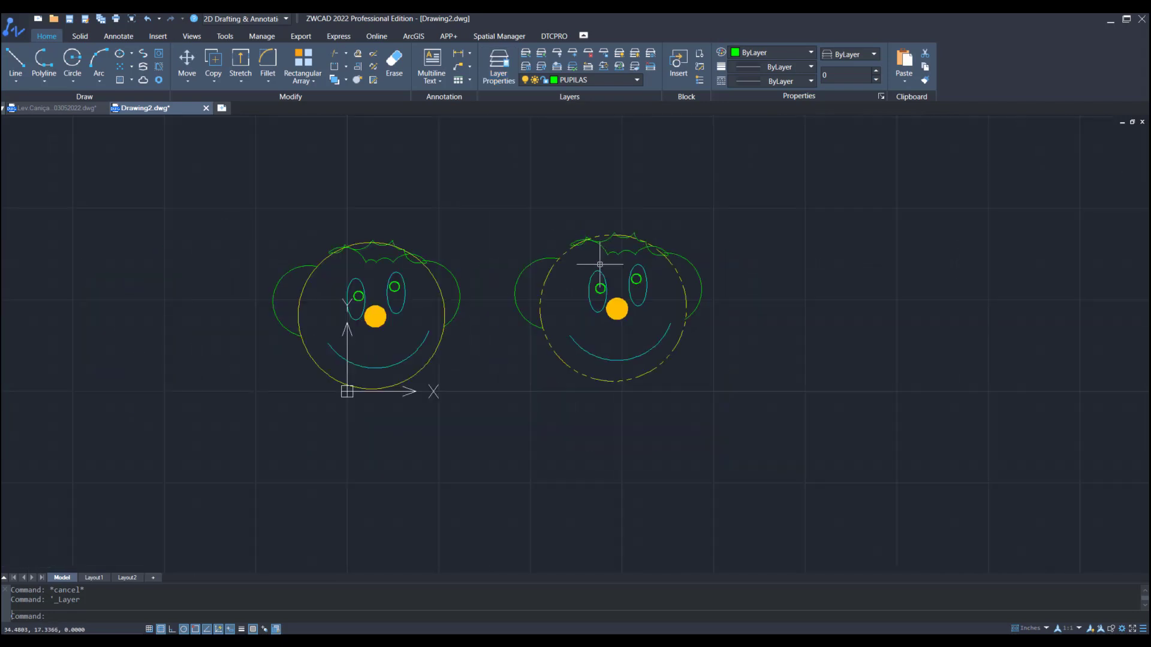
{"action": "type", "text": "c"}
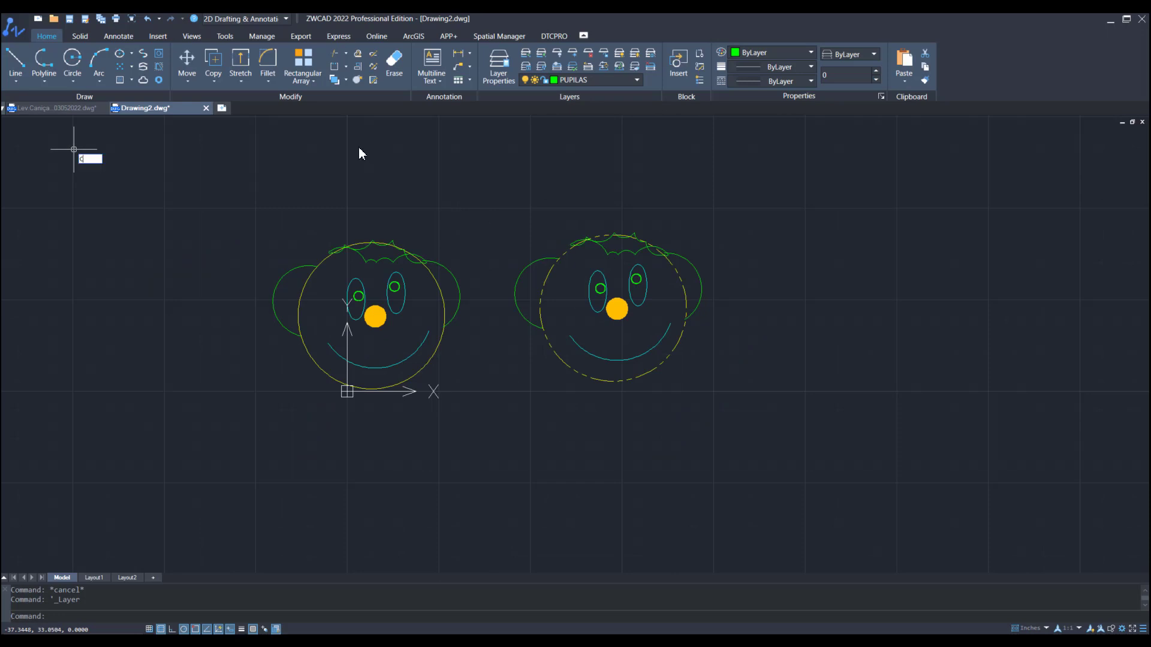
{"action": "key", "text": "Return"}
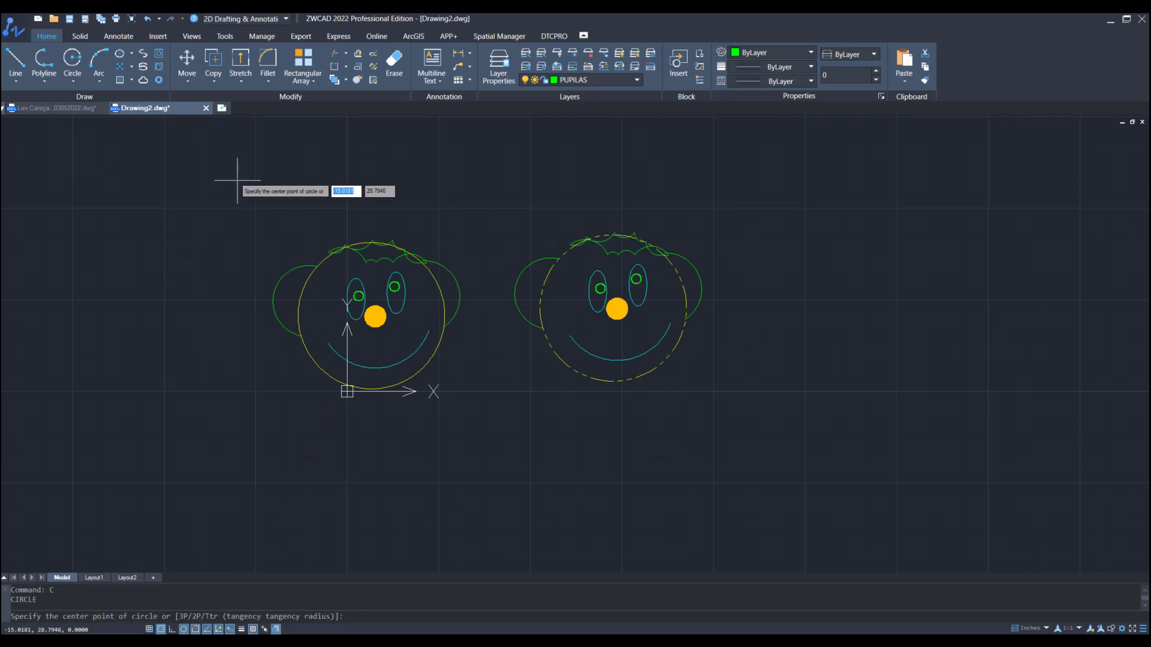
{"action": "key", "text": "Escape"}
{"action": "key", "text": "Escape"}
- Copy the entire first face, with its solid outline, to a spot about 30 units to its left
{"action": "type", "text": "co"}
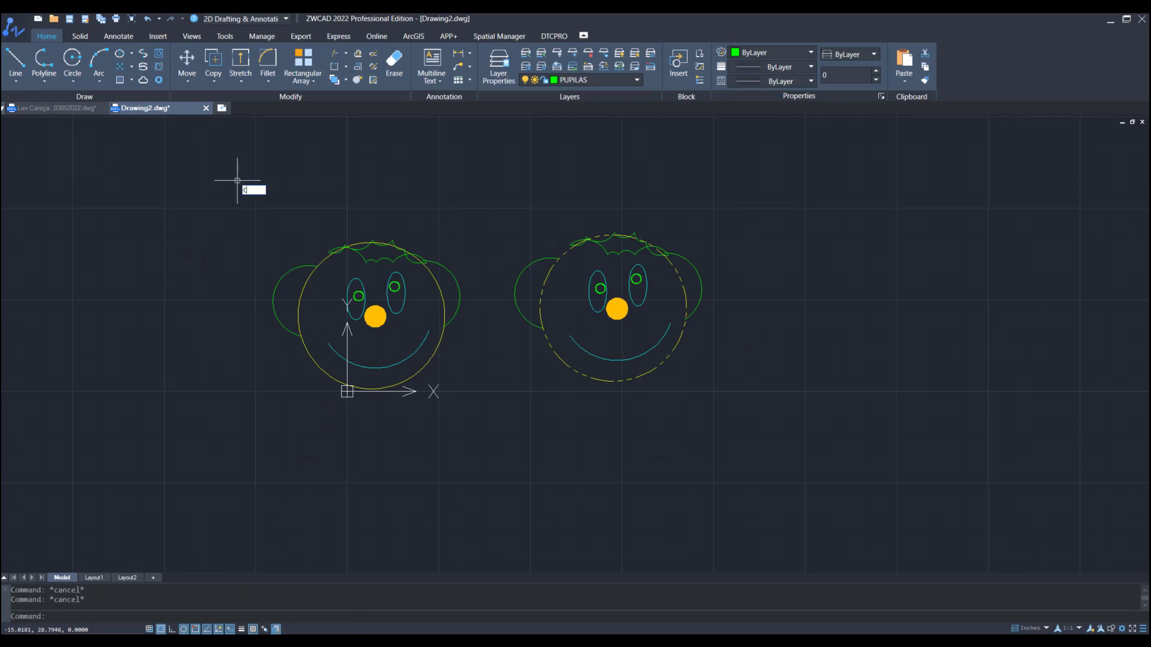
{"action": "key", "text": "Return"}
{"action": "left_click", "coordinate": [233, 187]}
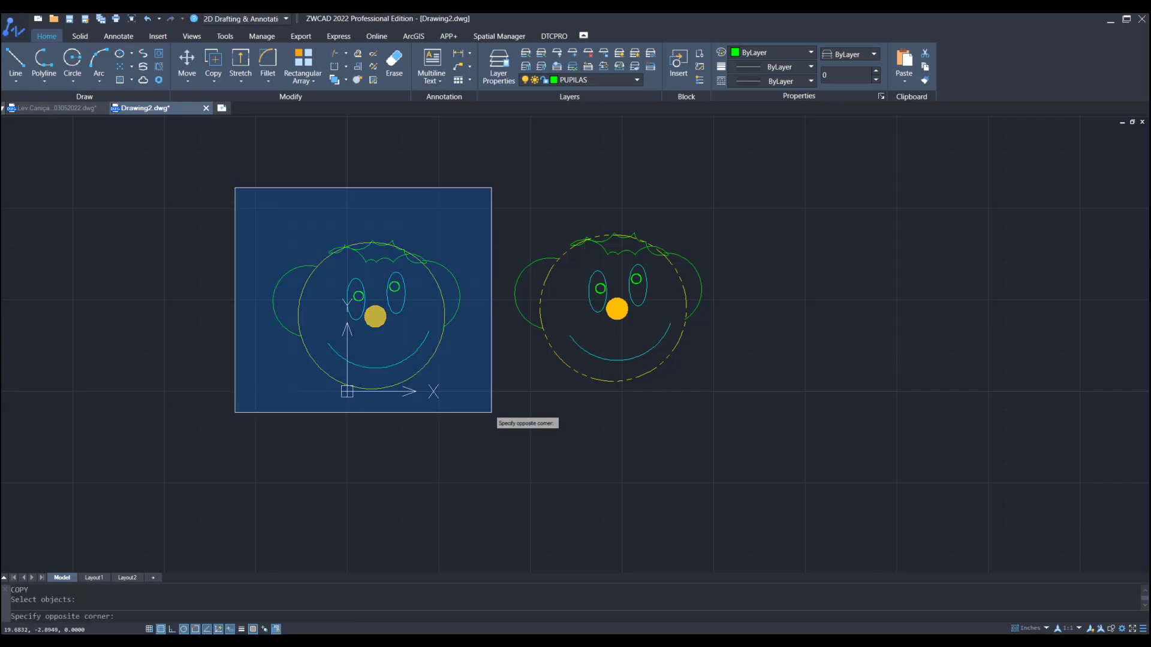
{"action": "left_click", "coordinate": [491, 413]}
{"action": "key", "text": "Return"}
{"action": "left_click", "coordinate": [475, 425]}
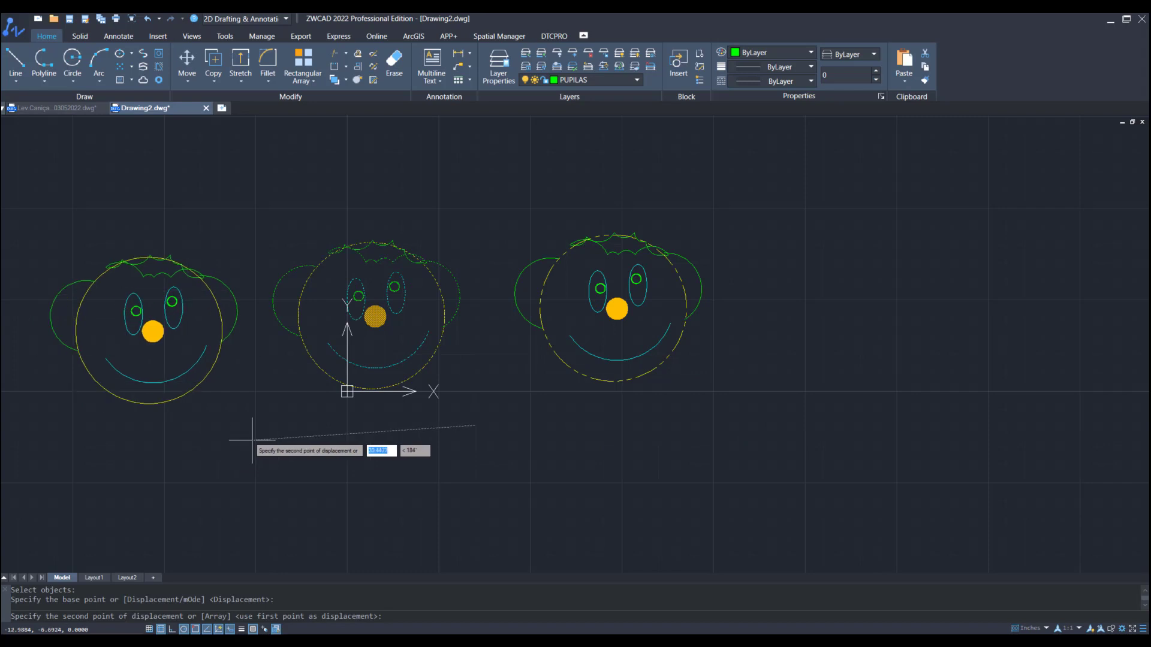
{"action": "left_click", "coordinate": [253, 438]}
{"action": "key", "text": "Escape"}
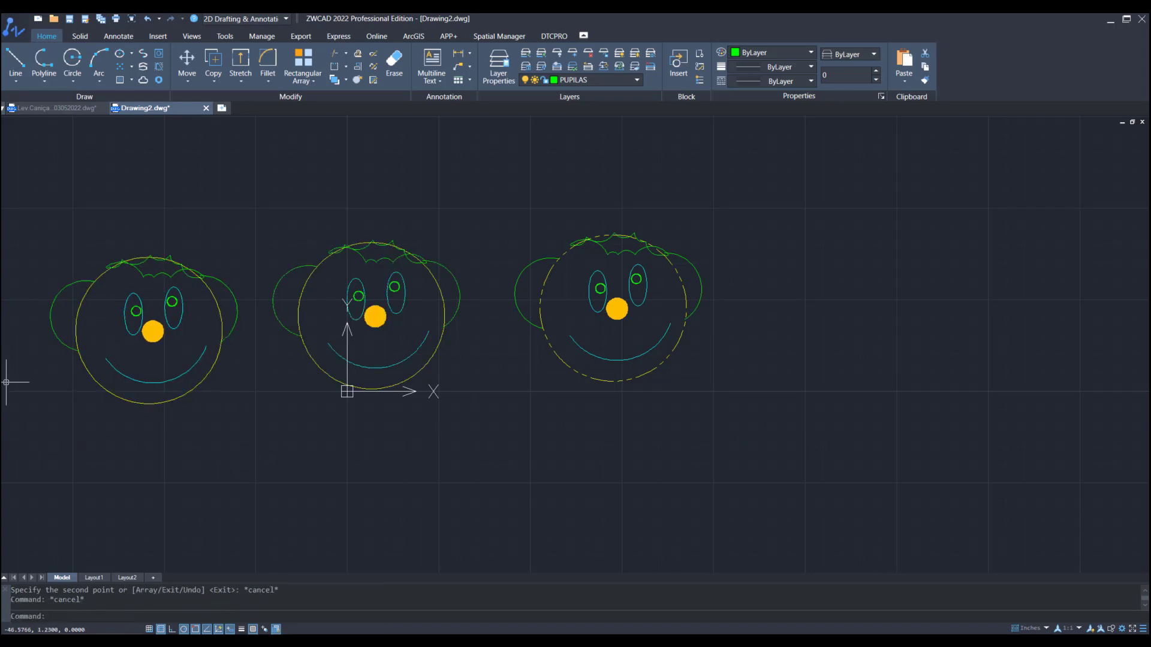
- Scale the entire leftmost face copy by a factor of 0.75 about a base point at its nose
{"action": "type", "text": "s"}
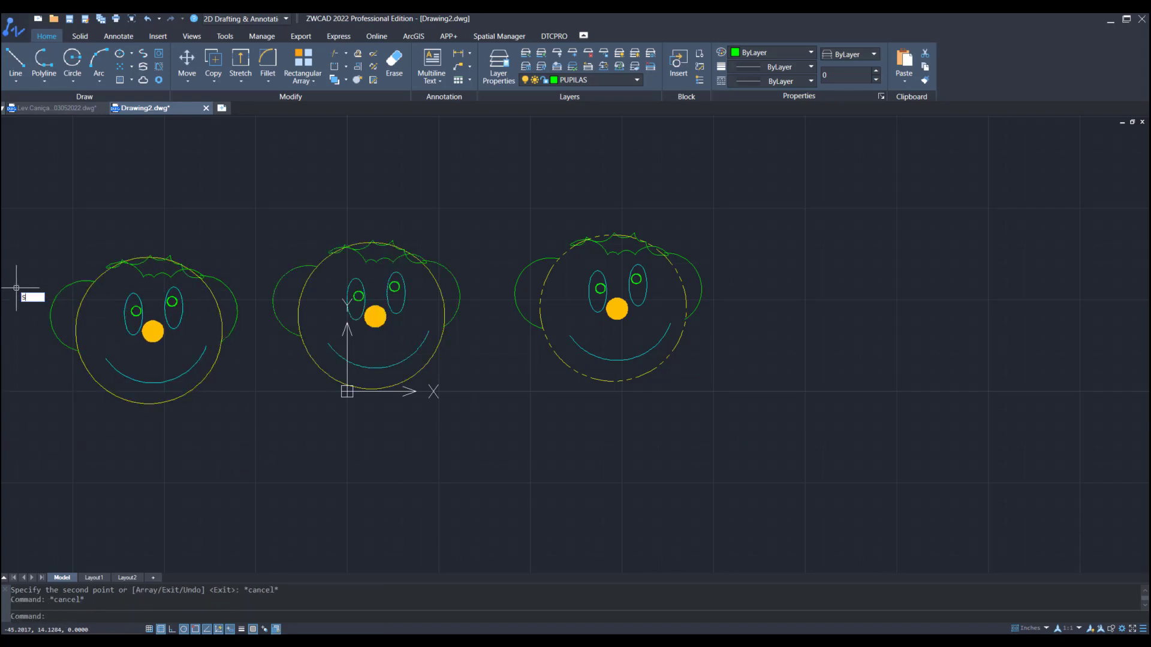
{"action": "type", "text": "cale"}
{"action": "key", "text": "Return"}
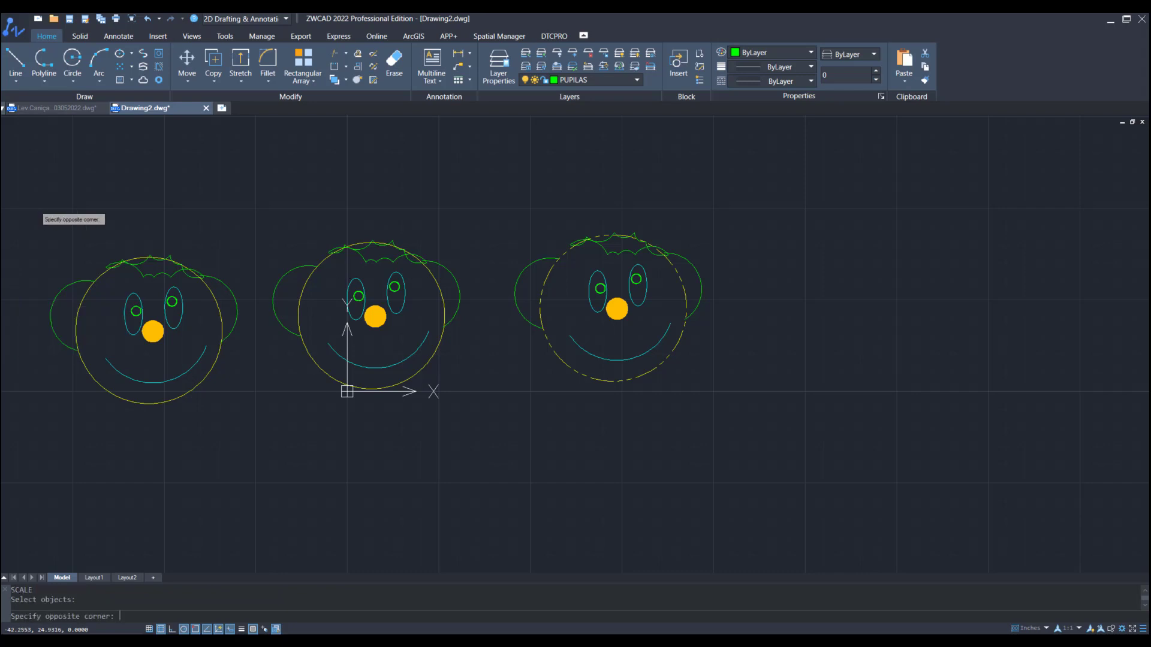
{"action": "left_click", "coordinate": [37, 210]}
{"action": "left_click", "coordinate": [265, 442]}
{"action": "key", "text": "Return"}
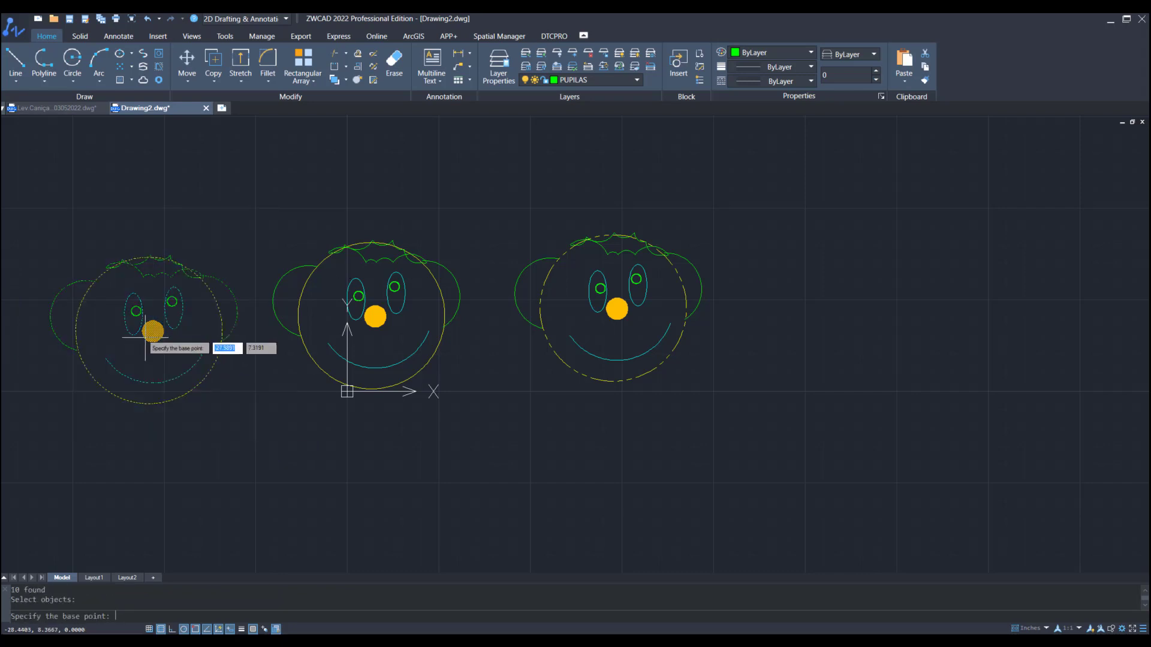
{"action": "left_click", "coordinate": [148, 333]}
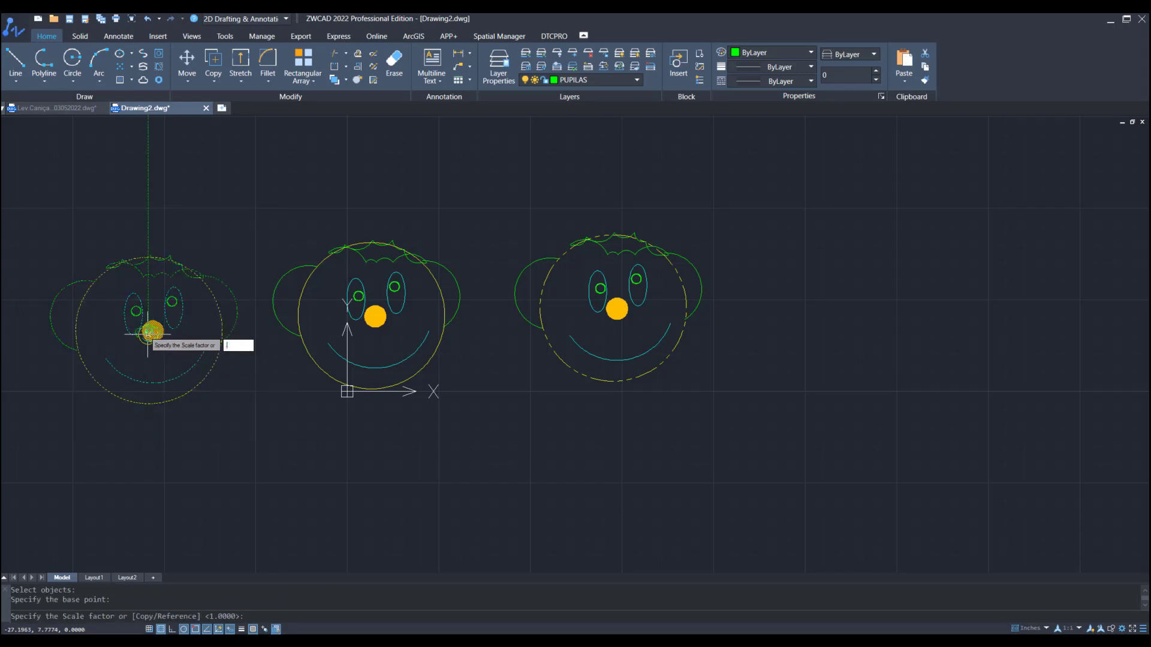
{"action": "type", "text": ".75"}
{"action": "key", "text": "Return"}
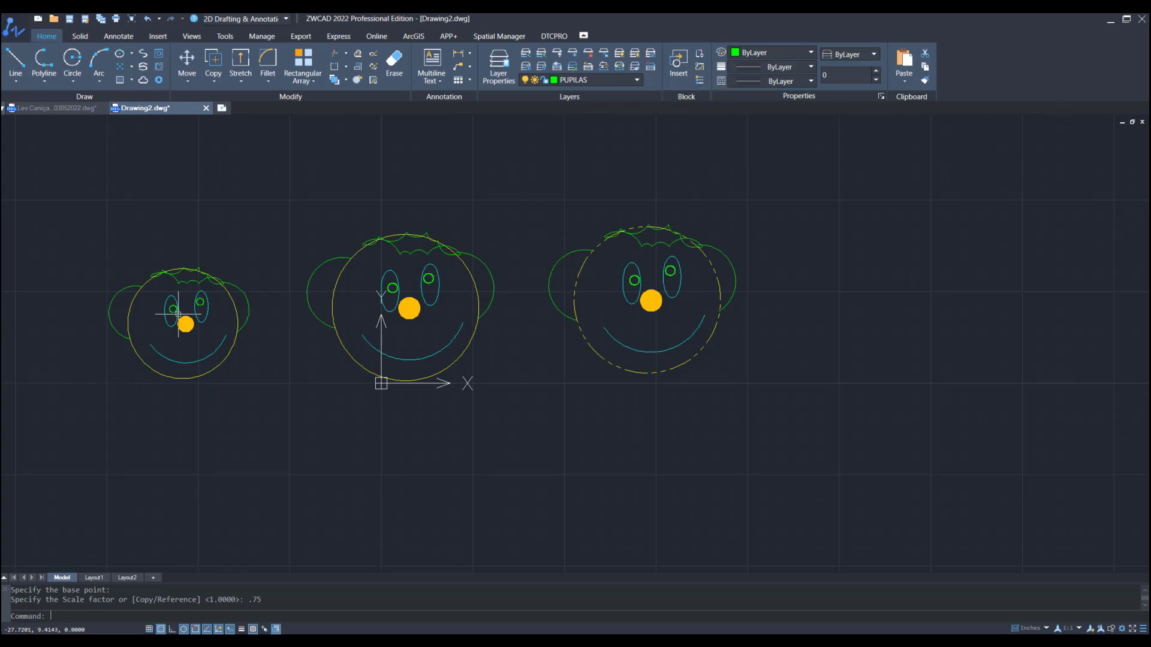
- Set the BOCA layer's lineweight to 1.00 mm, close the layer manager and turn on lineweight display
{"action": "scroll", "coordinate": [178, 324], "scroll_direction": "up", "scroll_amount": 2}
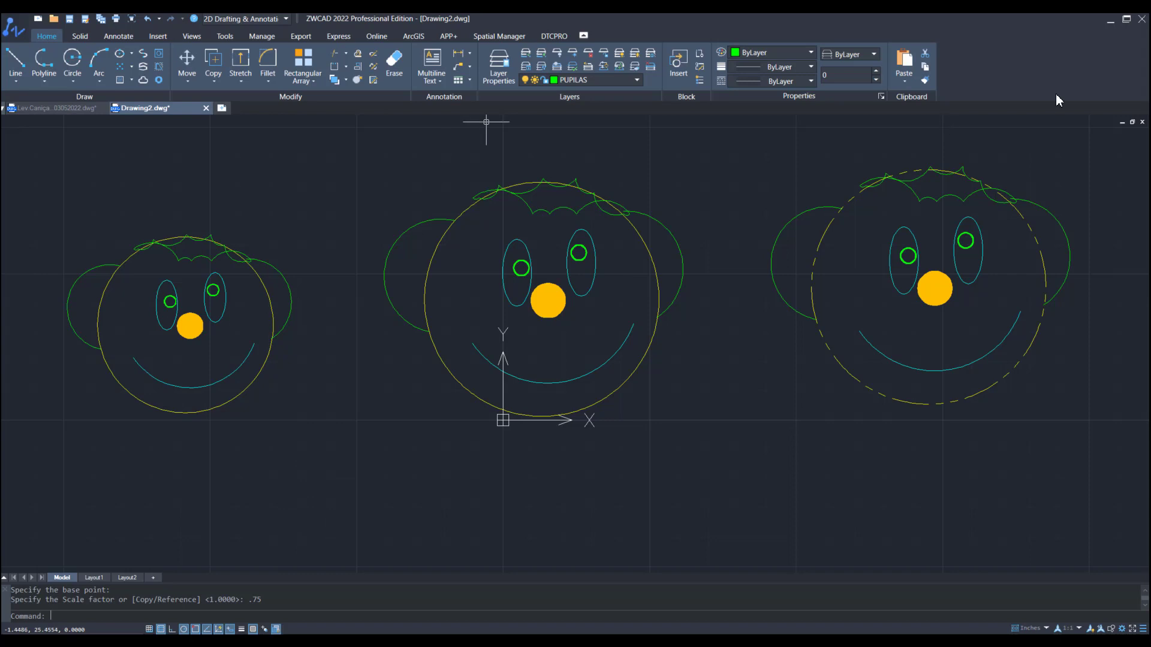
{"action": "left_click", "coordinate": [499, 66]}
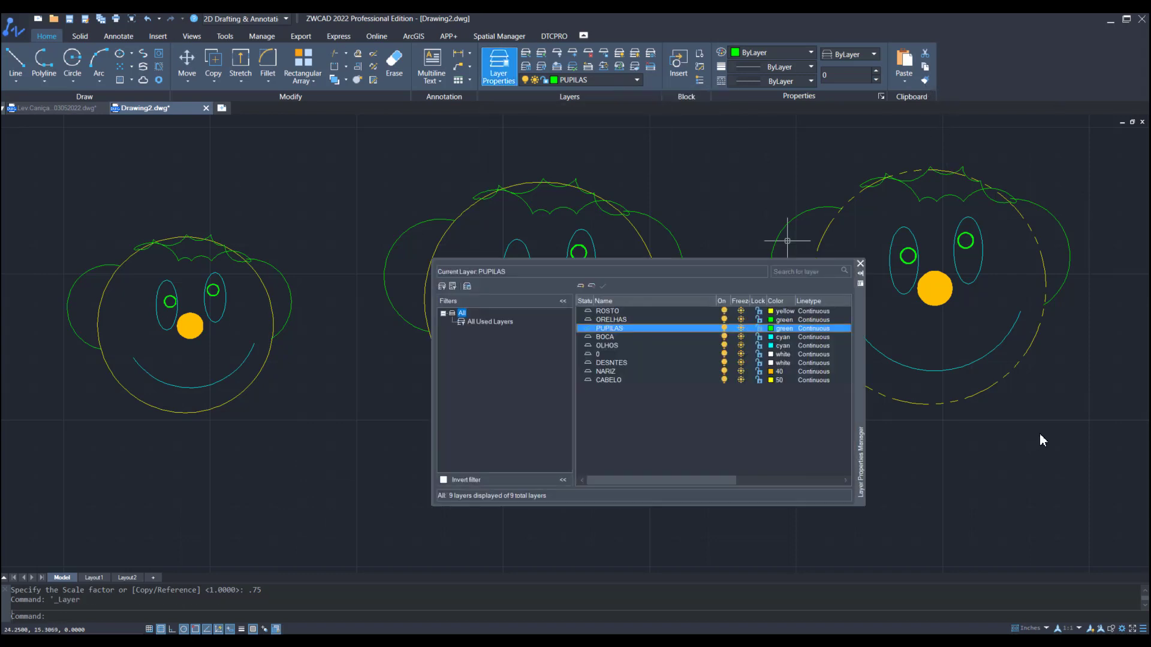
{"action": "key", "text": "Down"}
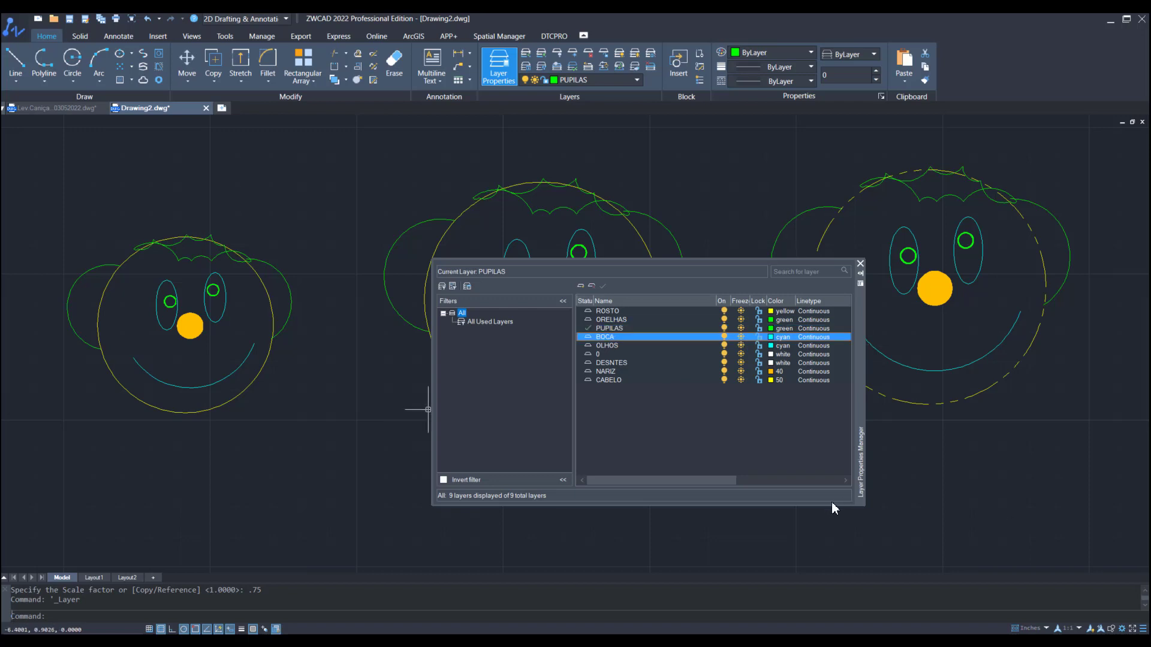
{"action": "left_click_drag", "start_coordinate": [832, 507], "coordinate": [503, 532]}
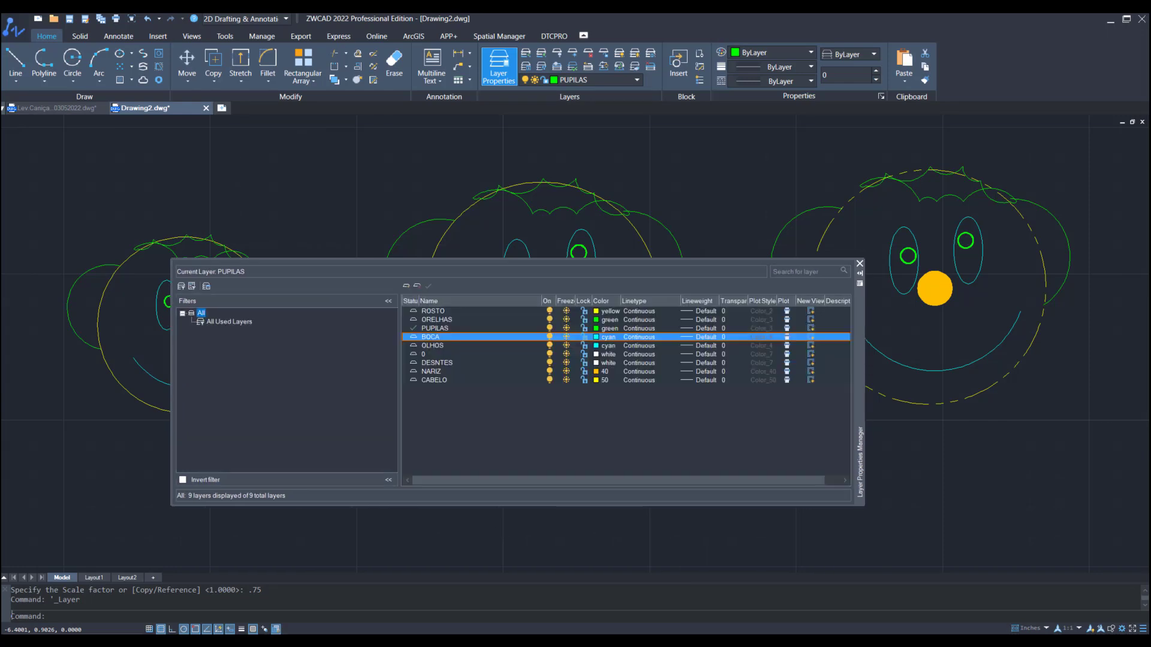
{"action": "left_click", "coordinate": [705, 337]}
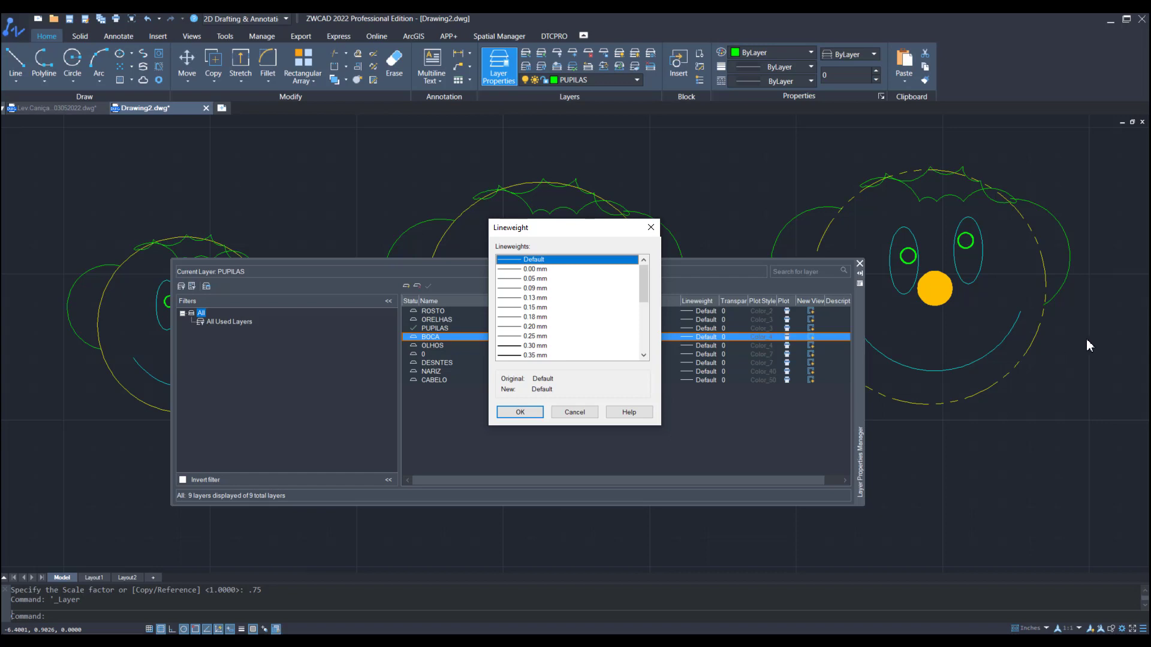
{"action": "scroll", "coordinate": [1086, 339], "scroll_direction": "down", "scroll_amount": 5}
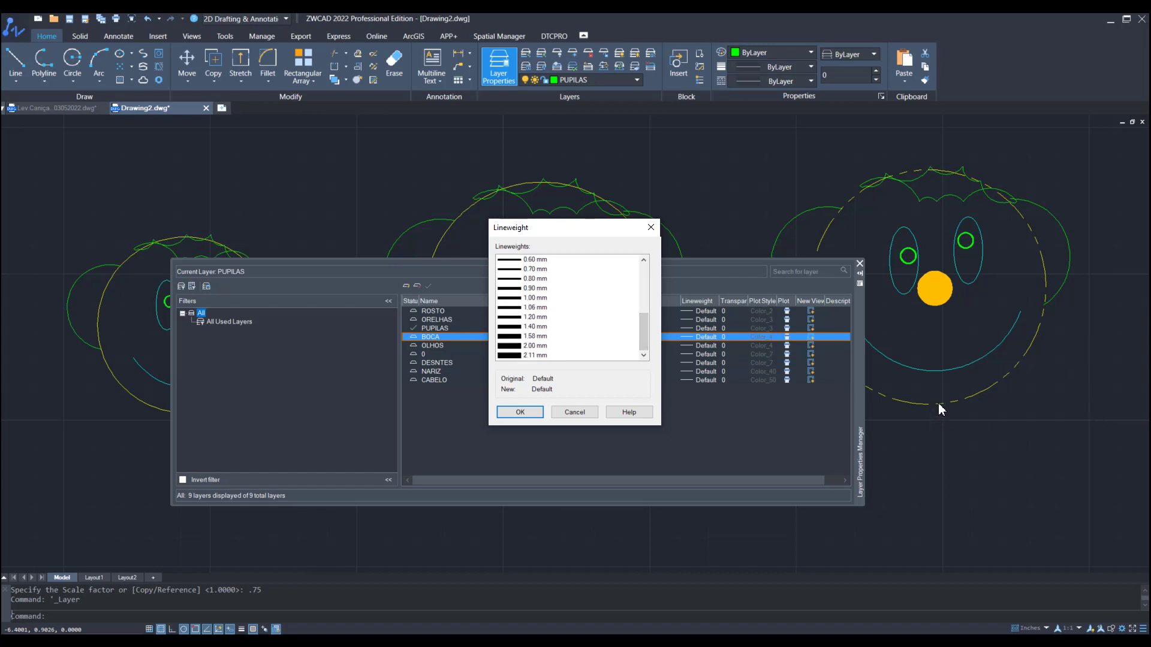
{"action": "key", "text": "1"}
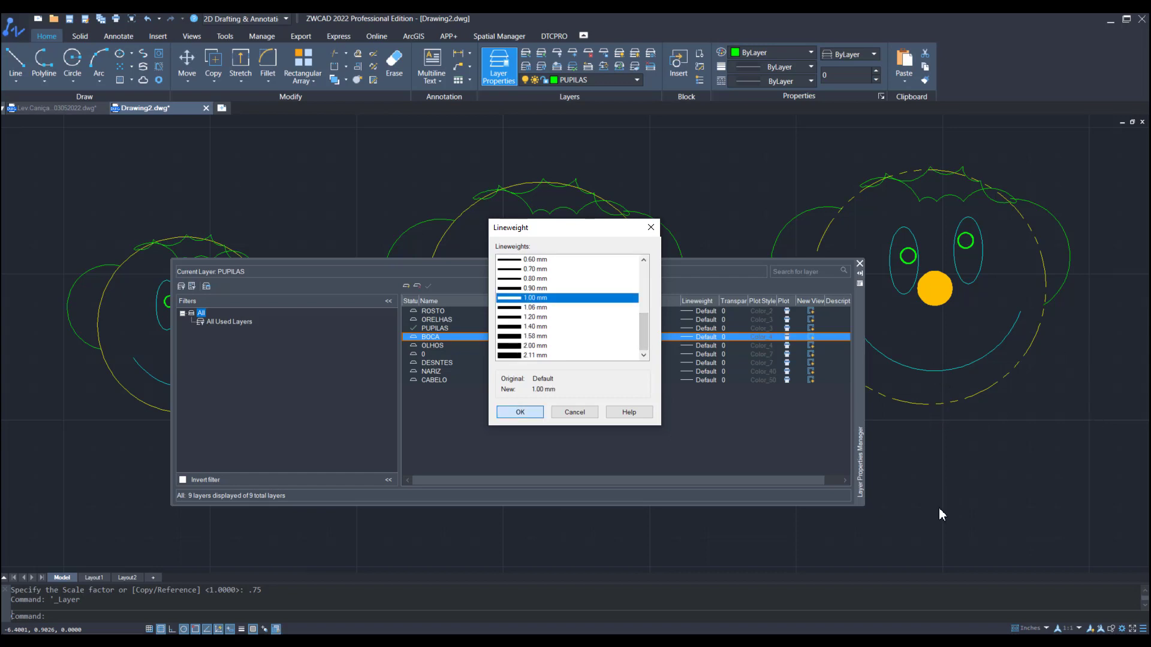
{"action": "key", "text": "Return"}
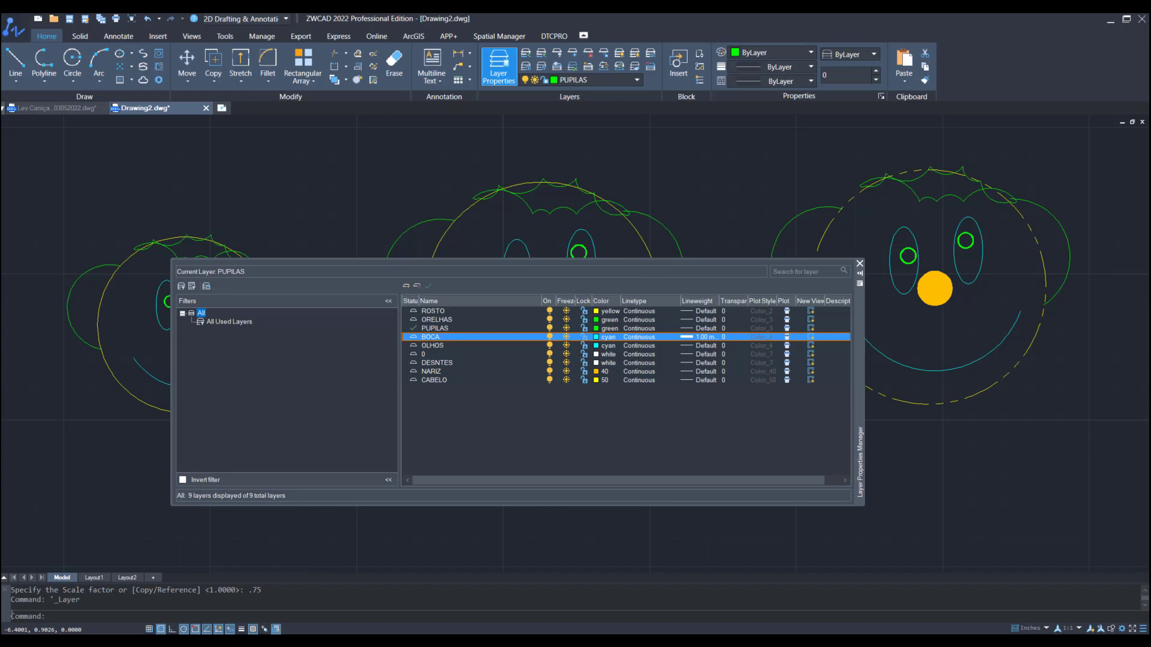
{"action": "key", "text": "Escape"}
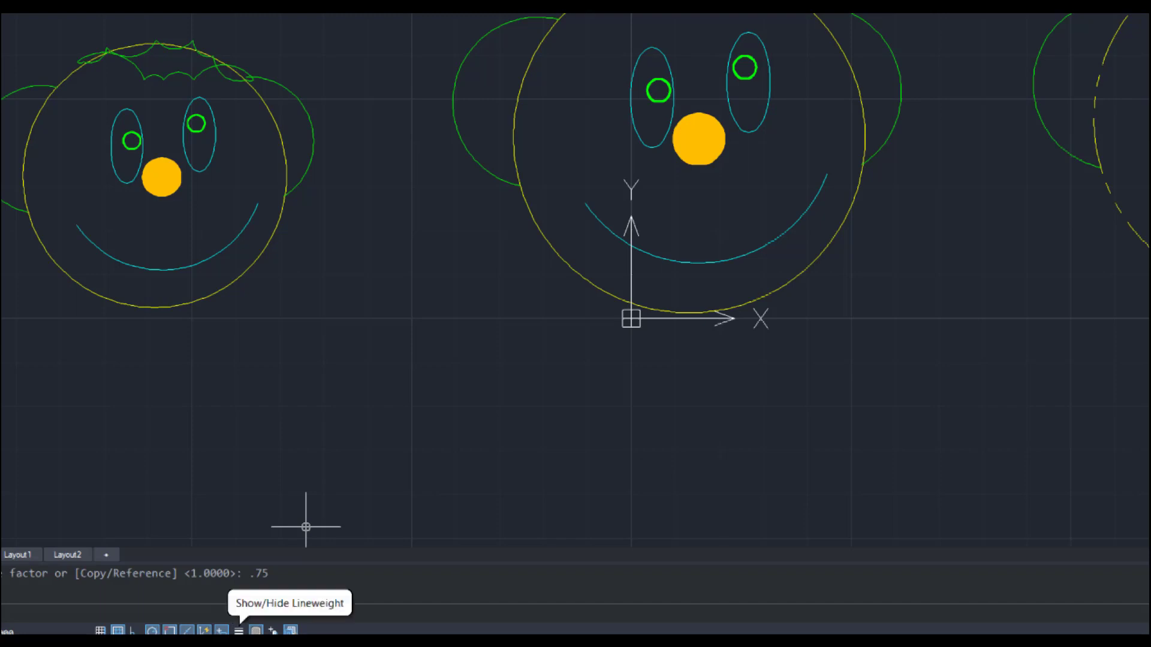
{"action": "left_click", "coordinate": [238, 630]}
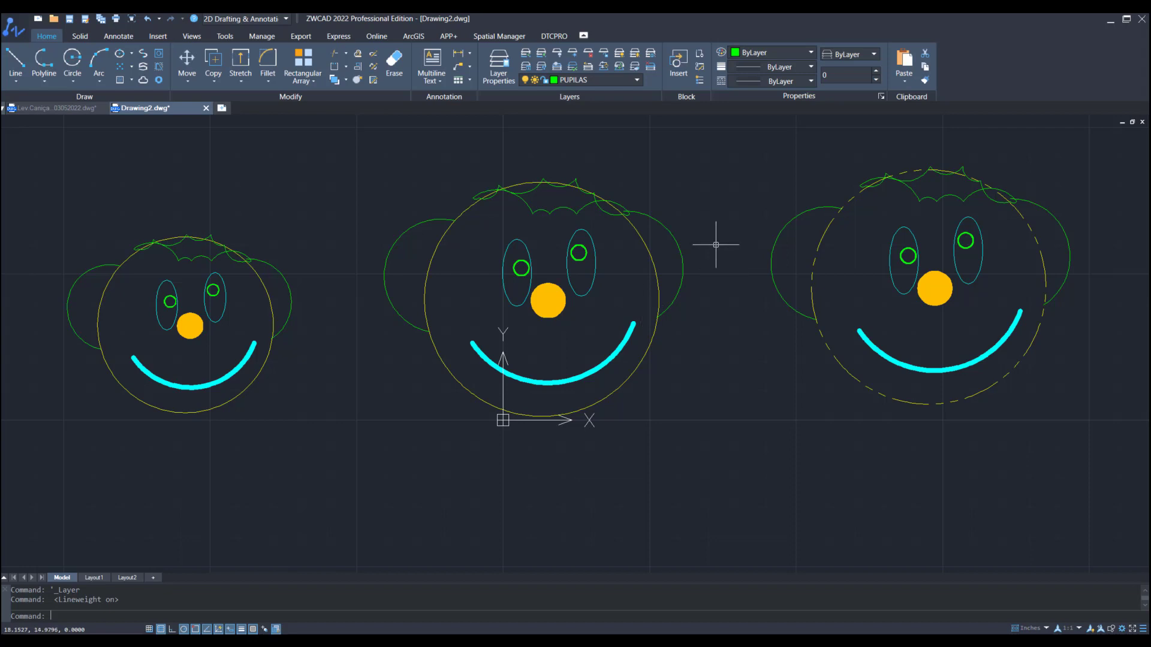
- Override the lineweight of the middle face's mouth with 0.00 mm and clear the selection
{"action": "left_click", "coordinate": [600, 364]}
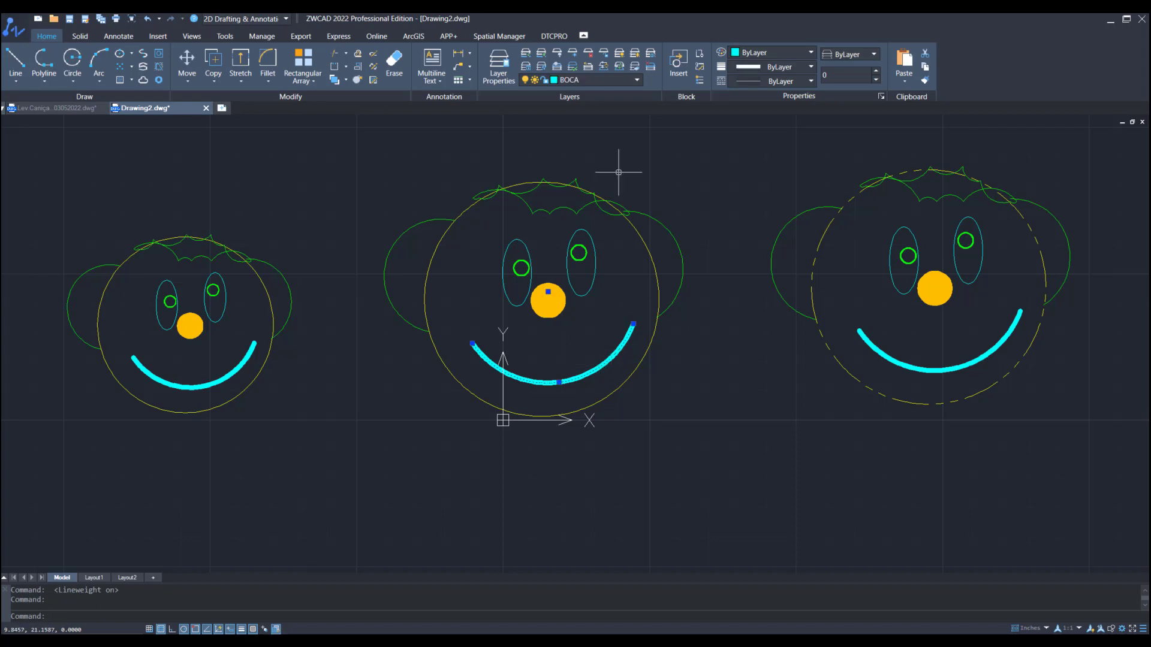
{"action": "left_click", "coordinate": [773, 67]}
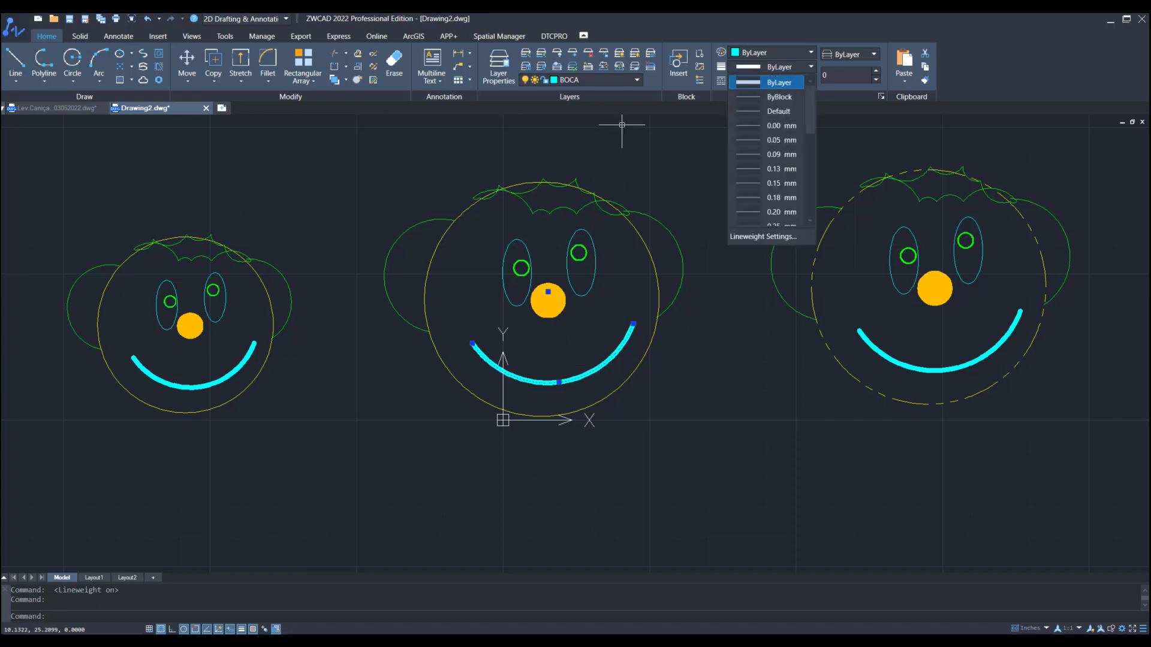
{"action": "left_click", "coordinate": [779, 125]}
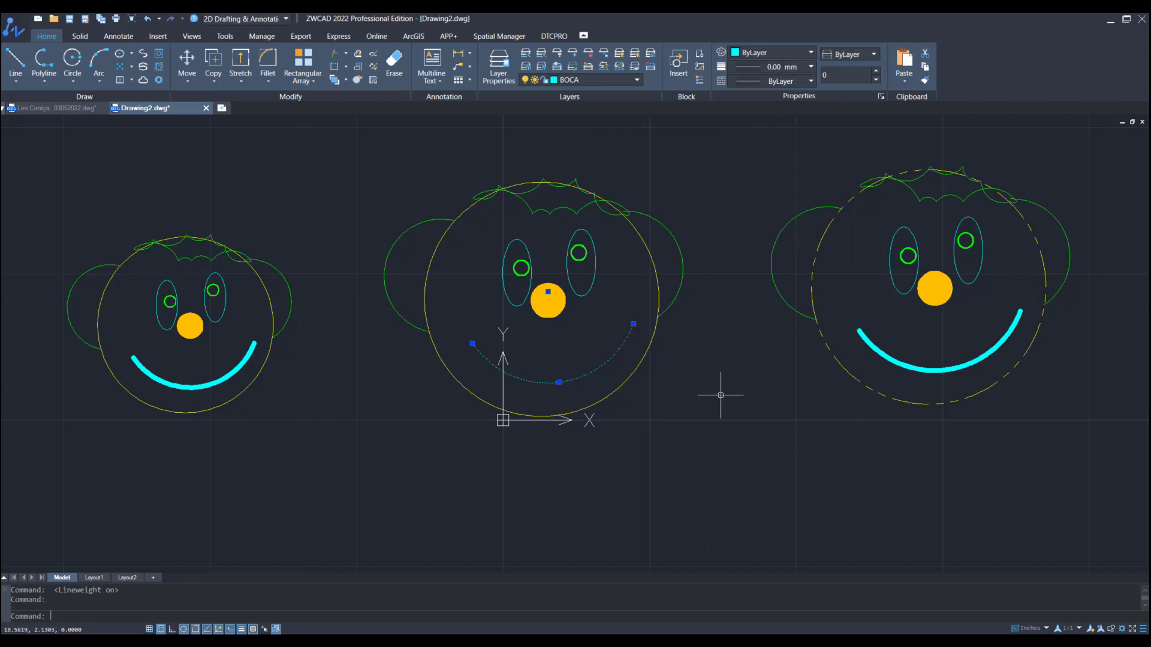
{"action": "key", "text": "Escape"}
{"action": "key", "text": "Escape"}
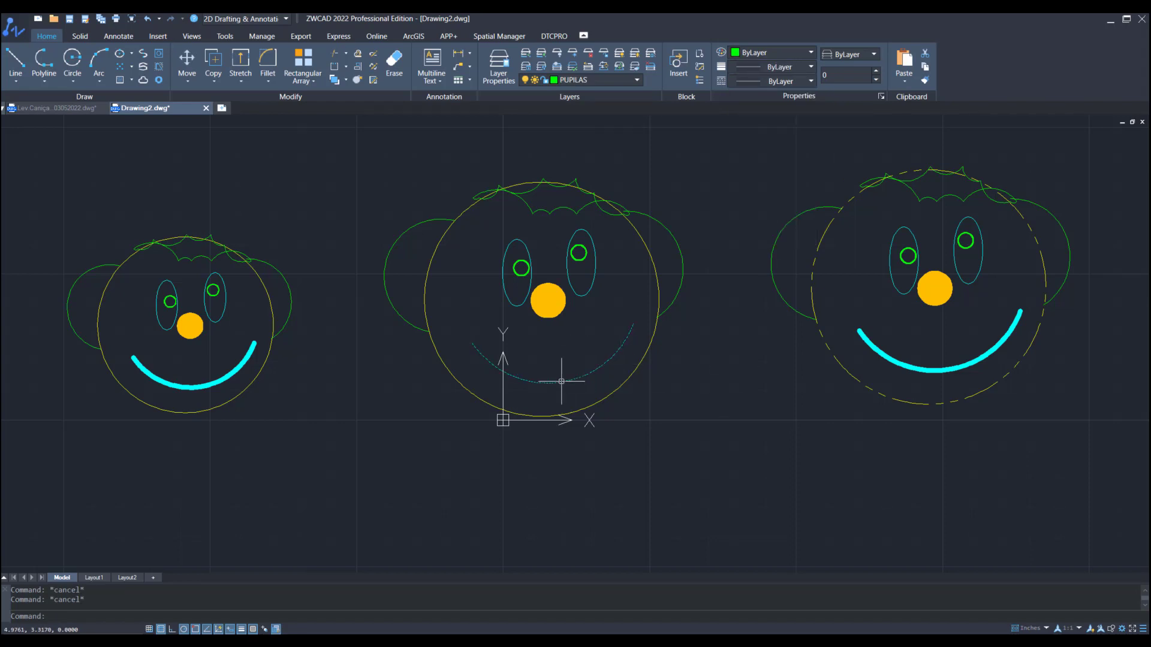
- Set the BOCA layer's lineweight to 1.40 mm and close the layer manager
{"action": "left_click", "coordinate": [499, 66]}
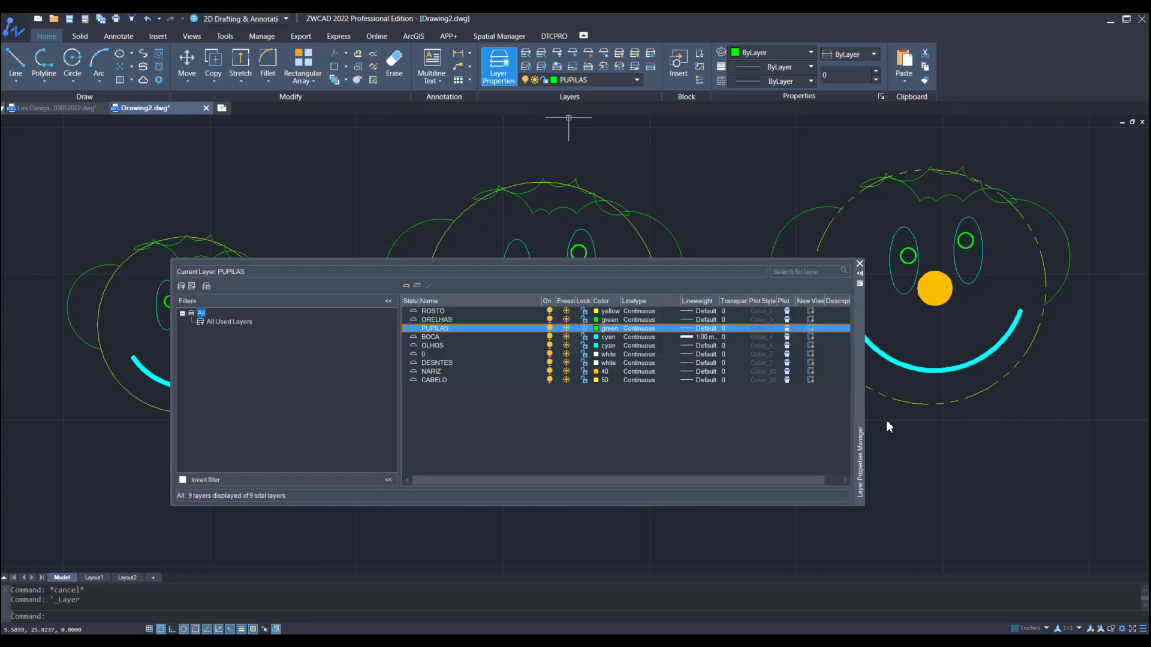
{"action": "key", "text": "Down"}
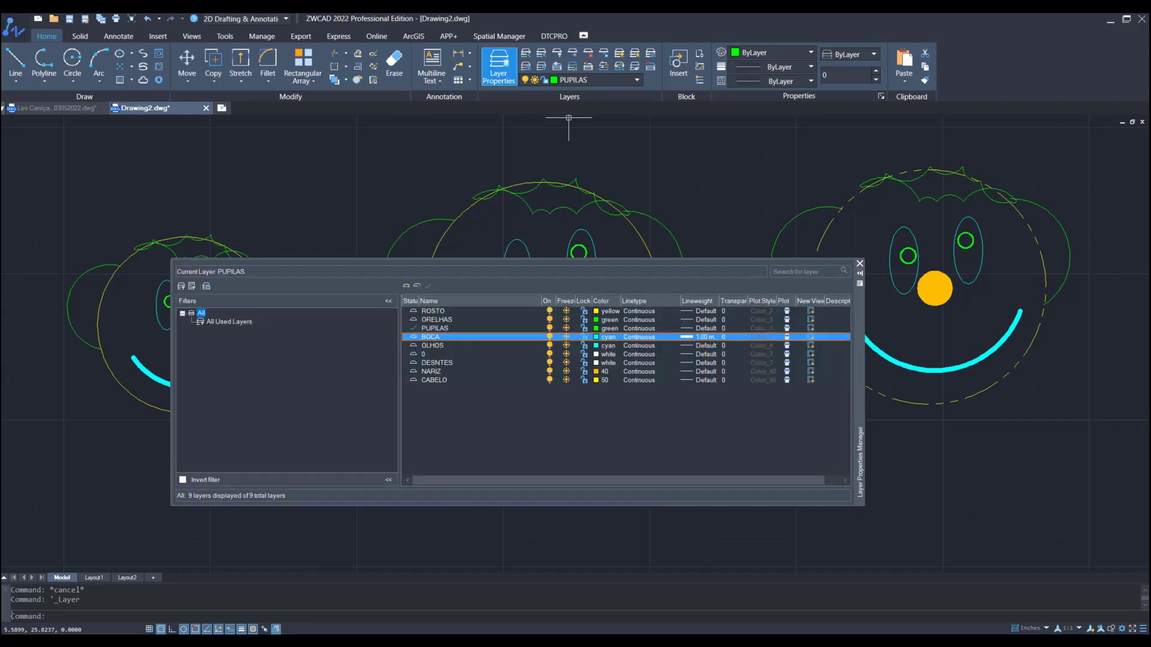
{"action": "left_click", "coordinate": [705, 337]}
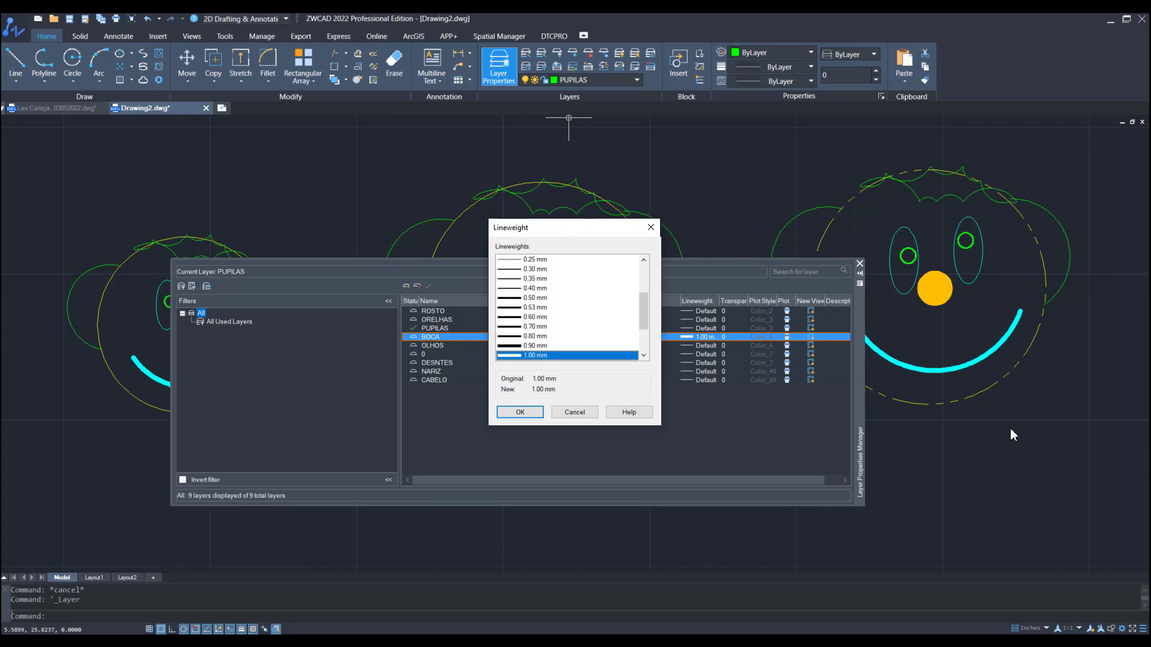
{"action": "key", "text": "Down"}
{"action": "key", "text": "Down"}
{"action": "key", "text": "Down"}
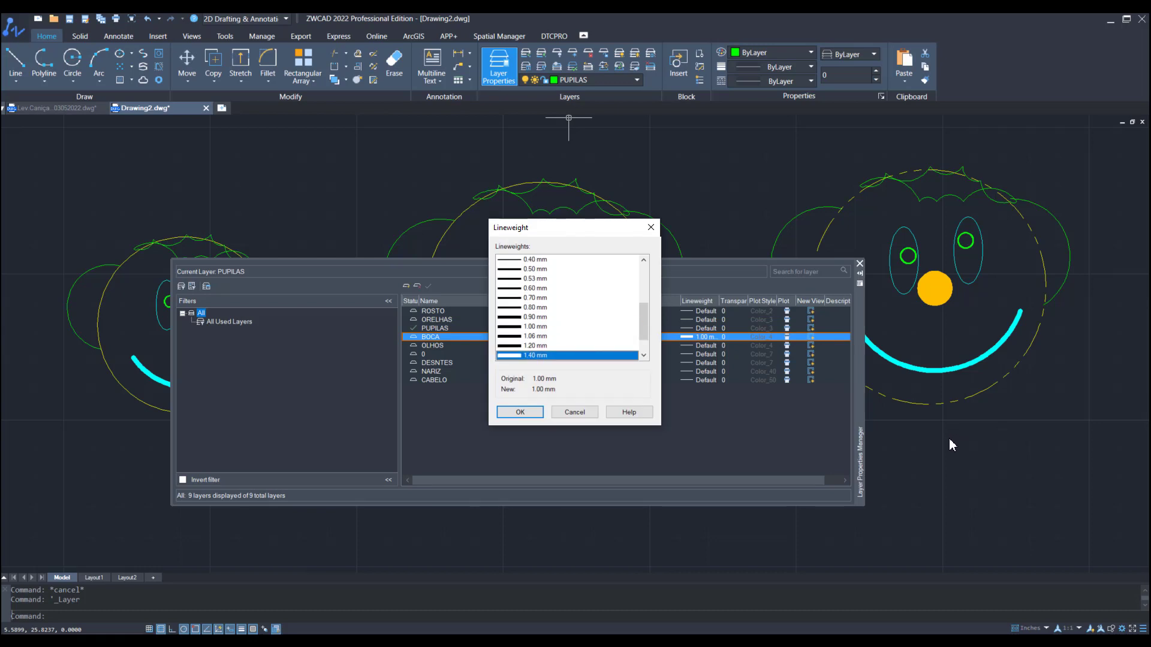
{"action": "key", "text": "Return"}
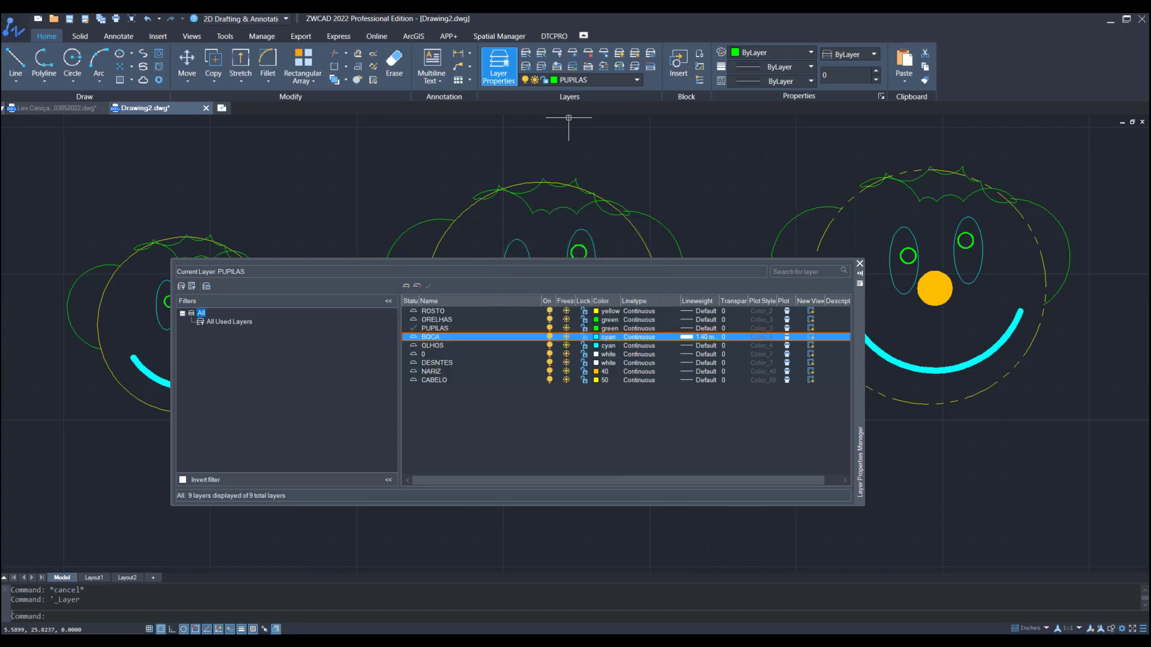
{"action": "left_click", "coordinate": [859, 263]}
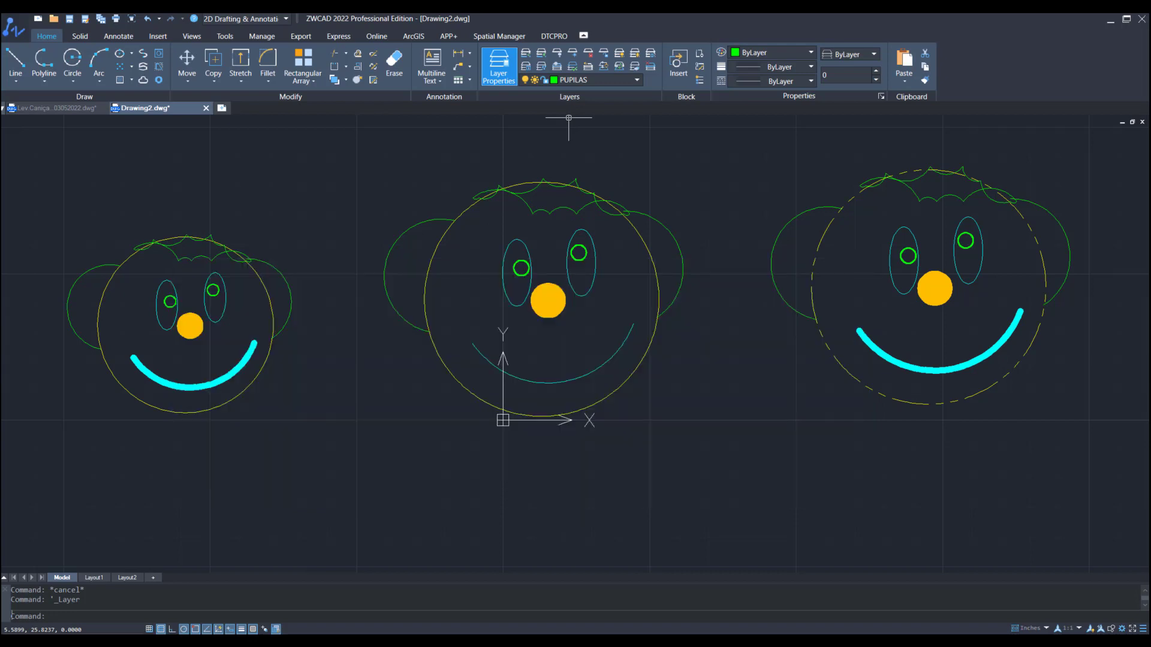
- Set the lineweight of the middle face's mouth back to ByLayer and clear the selection
{"action": "scroll", "coordinate": [519, 365], "scroll_direction": "up", "scroll_amount": 2}
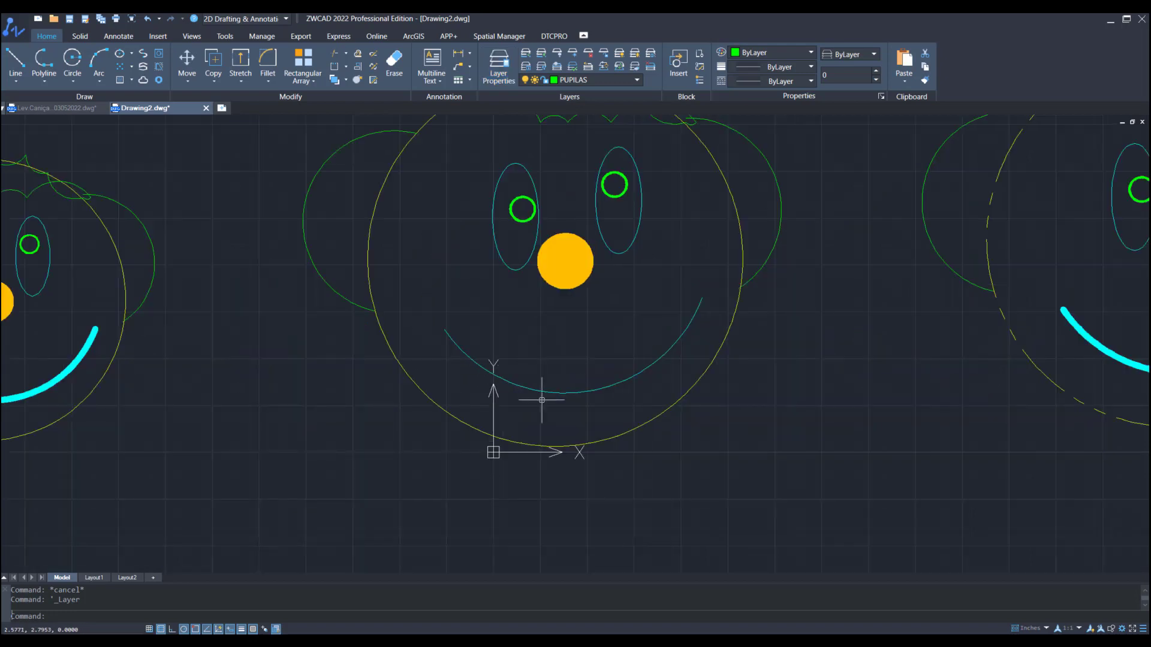
{"action": "left_click", "coordinate": [566, 388]}
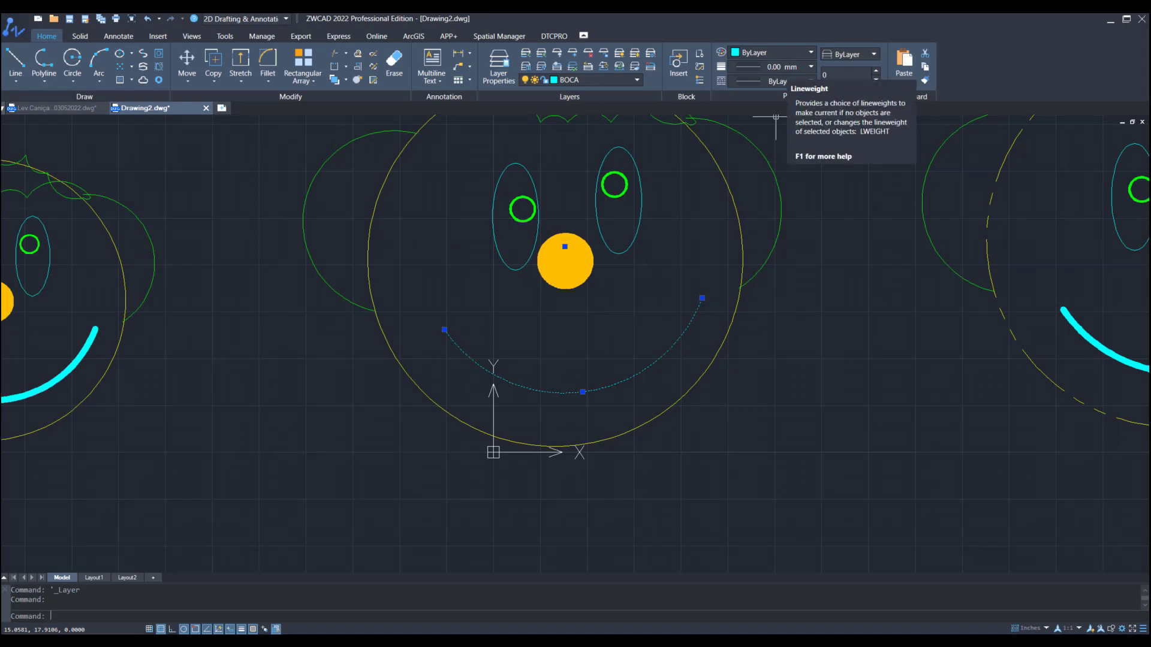
{"action": "left_click", "coordinate": [776, 81]}
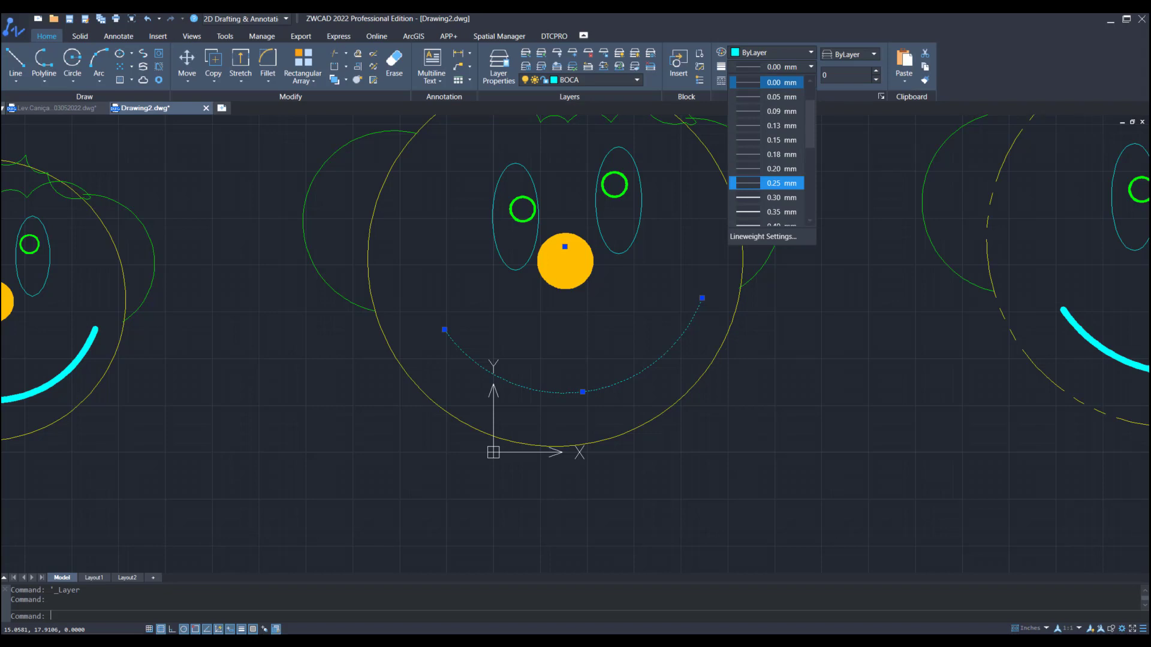
{"action": "scroll", "coordinate": [773, 90], "scroll_direction": "up", "scroll_amount": 1}
{"action": "left_click", "coordinate": [774, 82]}
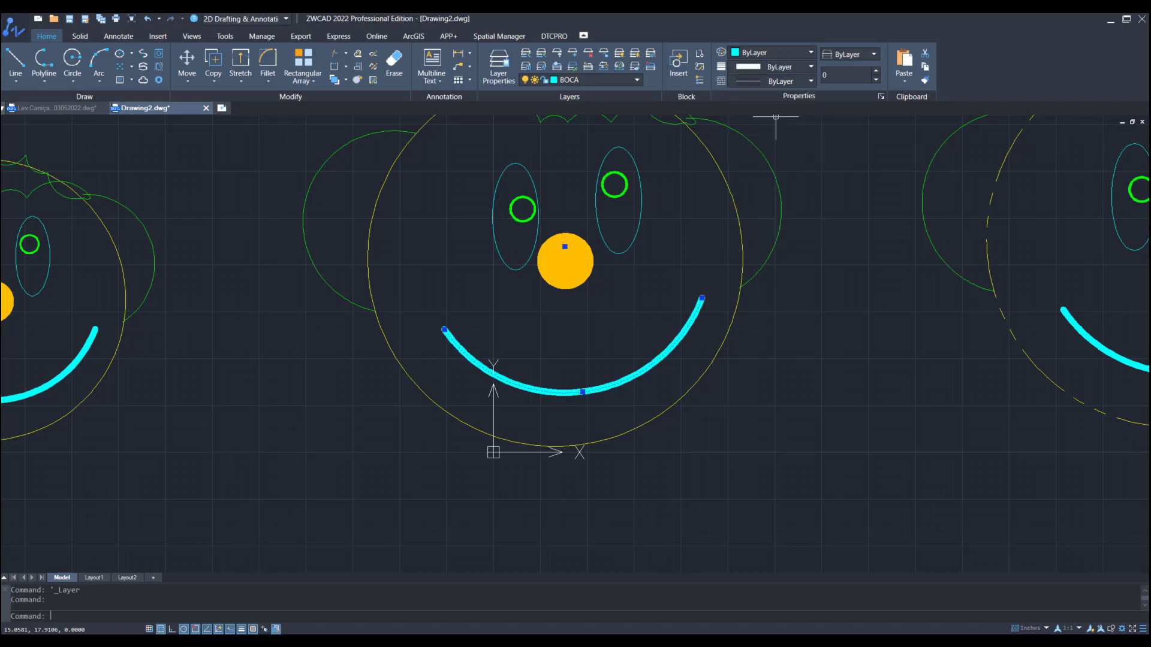
{"action": "key", "text": "Escape"}
{"action": "scroll", "coordinate": [300, 411], "scroll_direction": "down", "scroll_amount": 4}
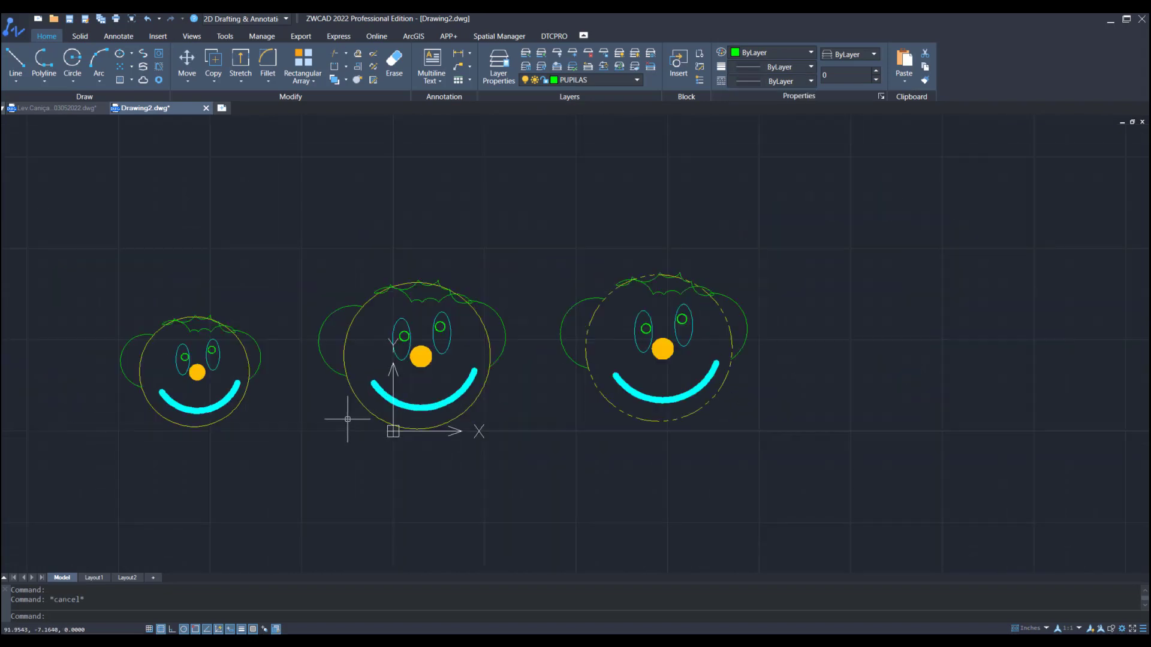
- Rename the DESNTES layer as DENTES in the layer manager
{"action": "scroll", "coordinate": [518, 372], "scroll_direction": "up", "scroll_amount": 2}
{"action": "middle_click_drag", "start_coordinate": [866, 513], "coordinate": [1068, 474]}
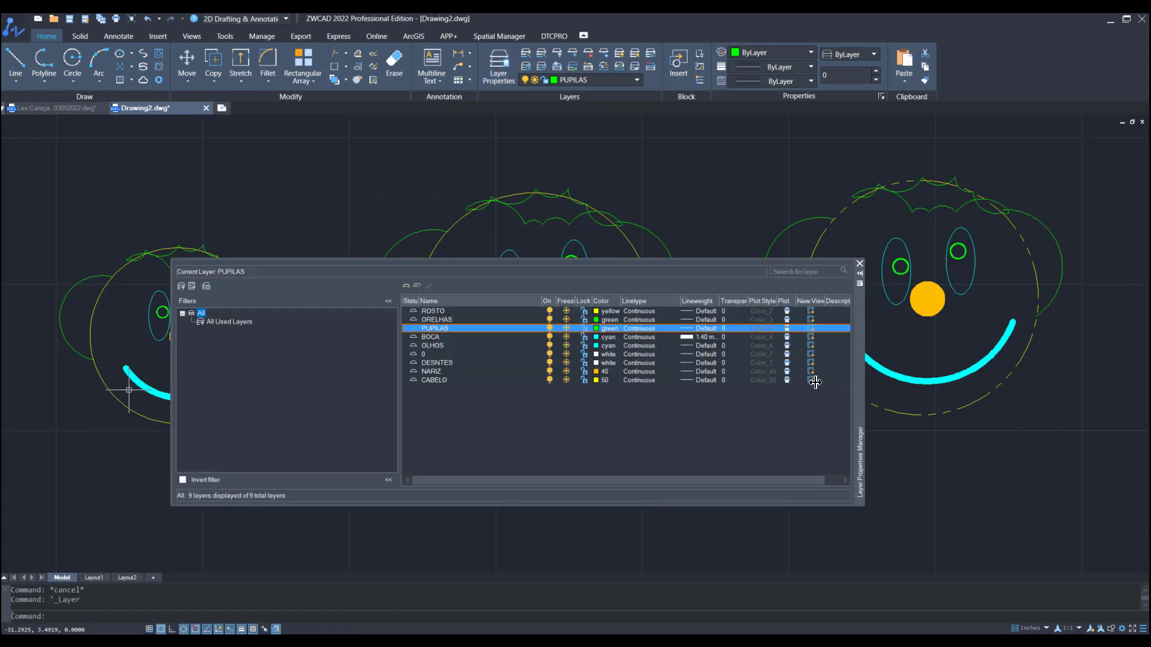
{"action": "key", "text": "n"}
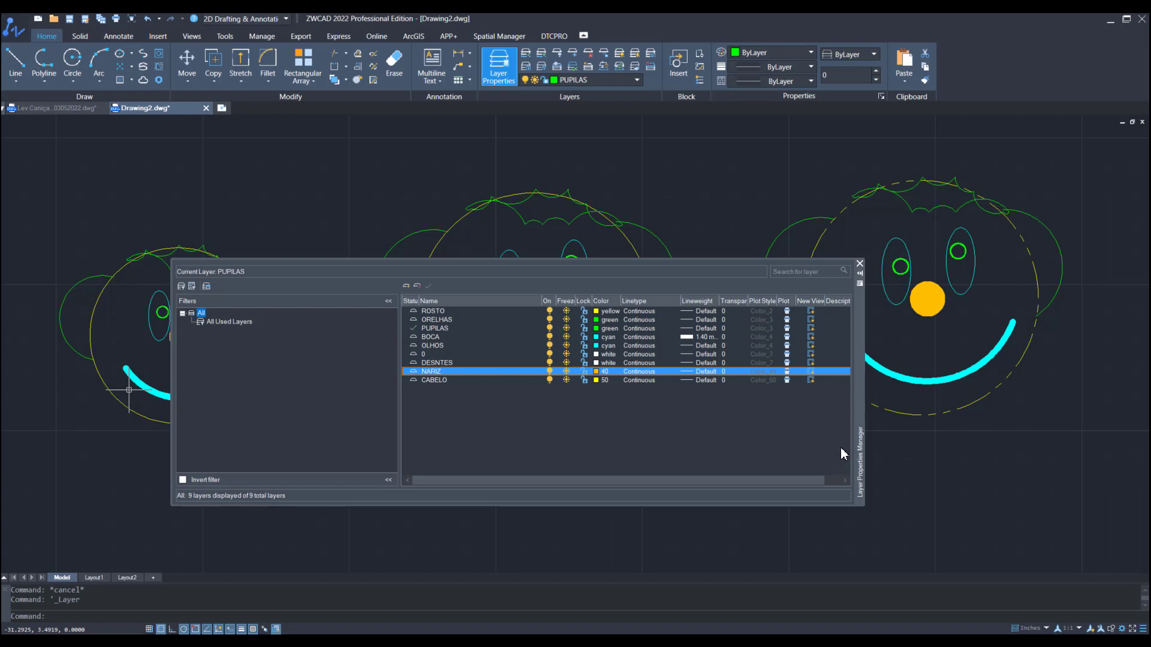
{"action": "key", "text": "Up"}
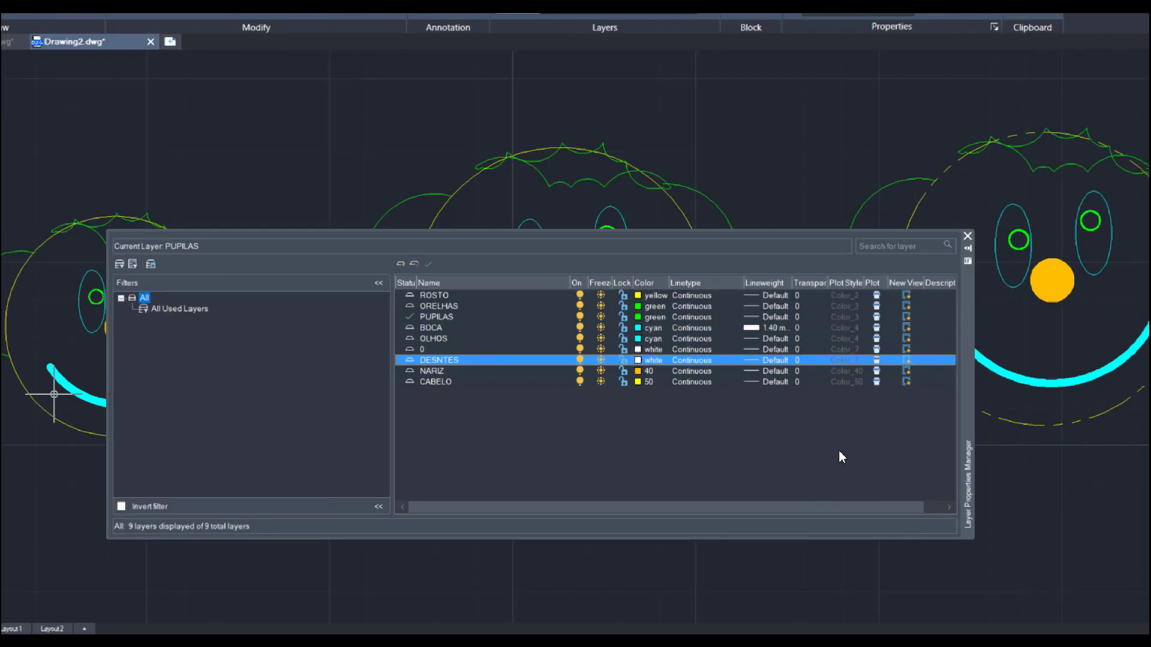
{"action": "key", "text": "F2"}
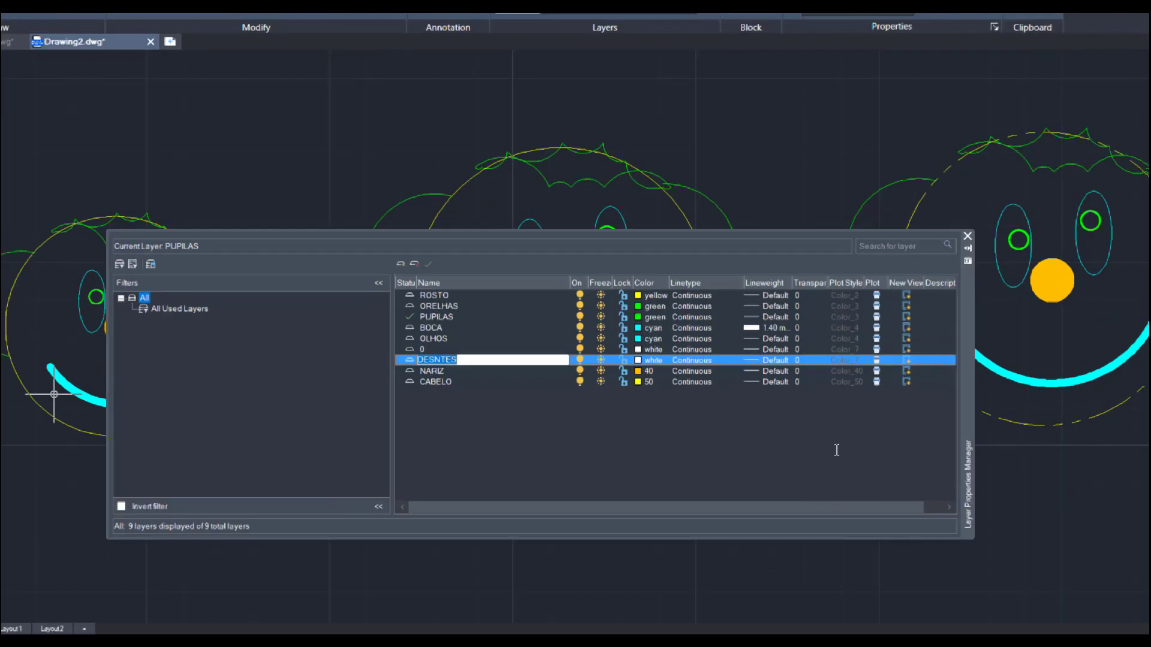
{"action": "key", "text": "Left"}
{"action": "key", "text": "BackSpace"}
{"action": "key", "text": "Return"}
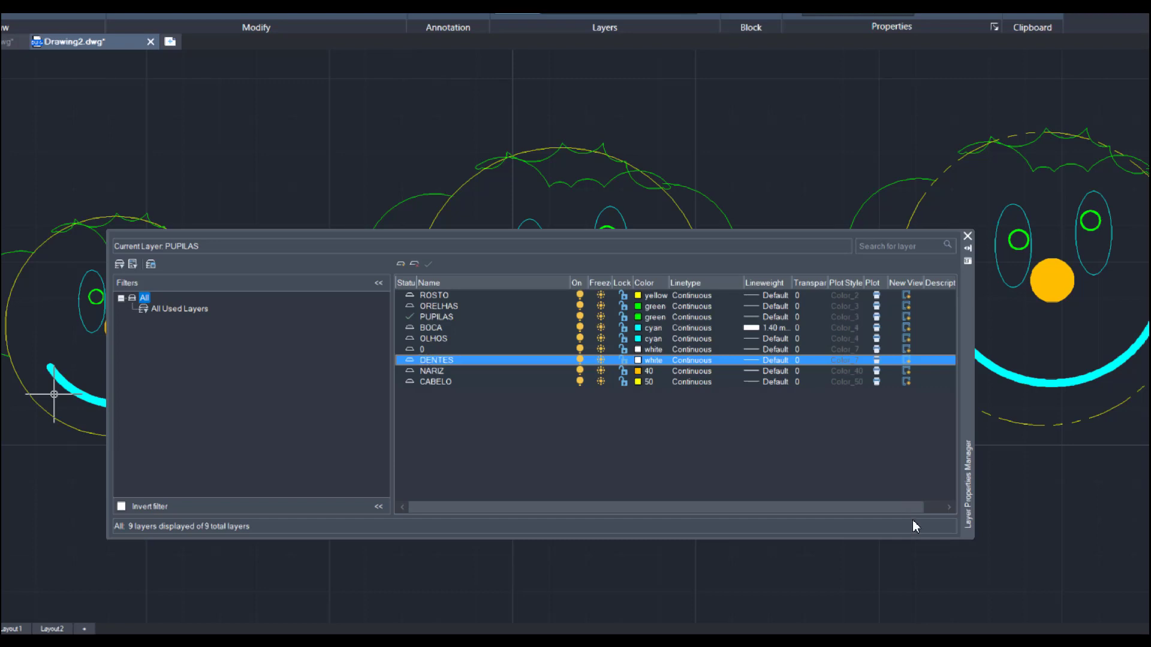
- Make DENTES the current layer and close the layer manager
{"action": "left_click", "coordinate": [825, 362]}
{"action": "double_click", "coordinate": [825, 362]}
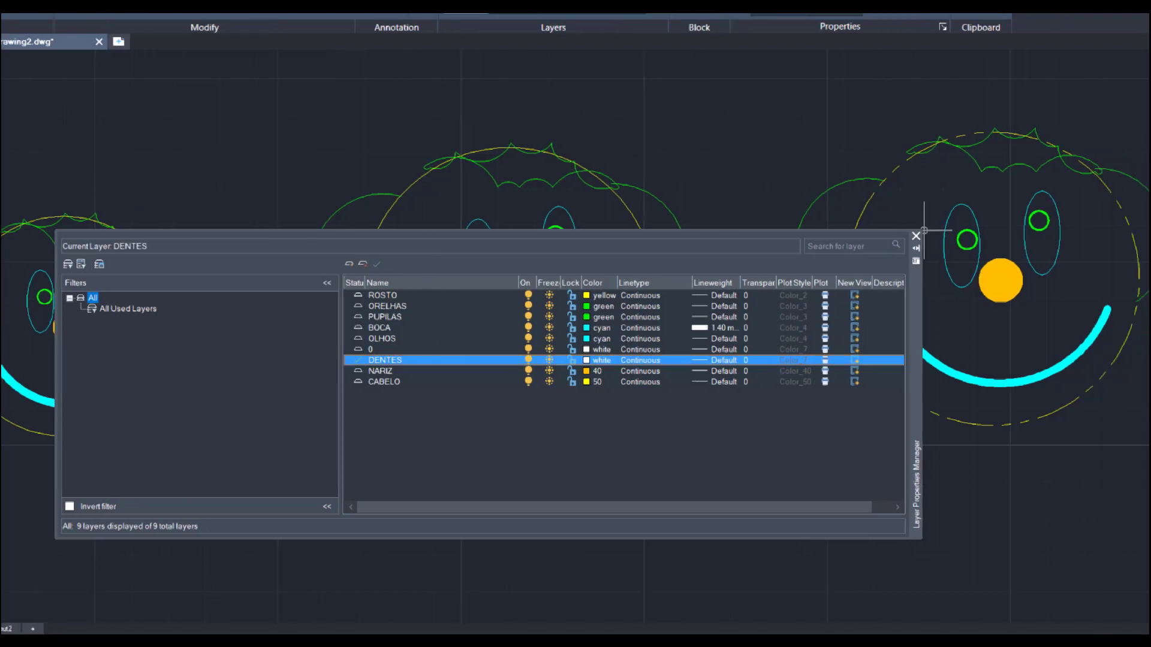
{"action": "left_click", "coordinate": [916, 236]}
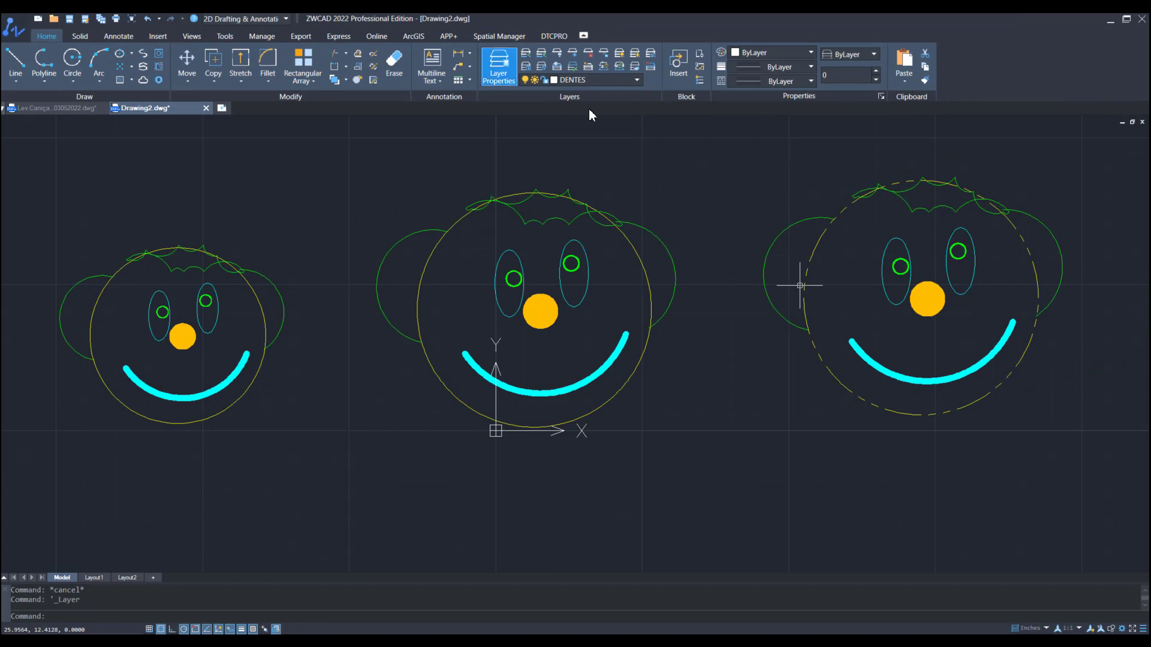
- Draw two adjoining four-sided teeth with the Line tool, hanging from the right half of the smaller left face's mouth
{"action": "left_click", "coordinate": [16, 62]}
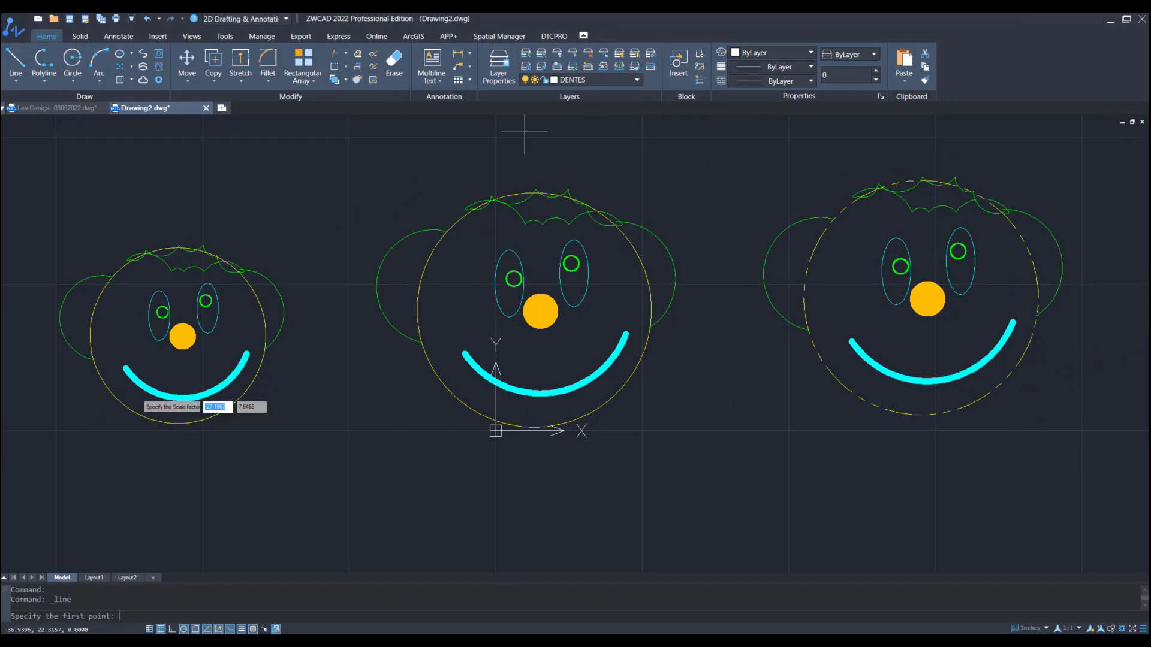
{"action": "scroll", "coordinate": [244, 424], "scroll_direction": "up", "scroll_amount": 4}
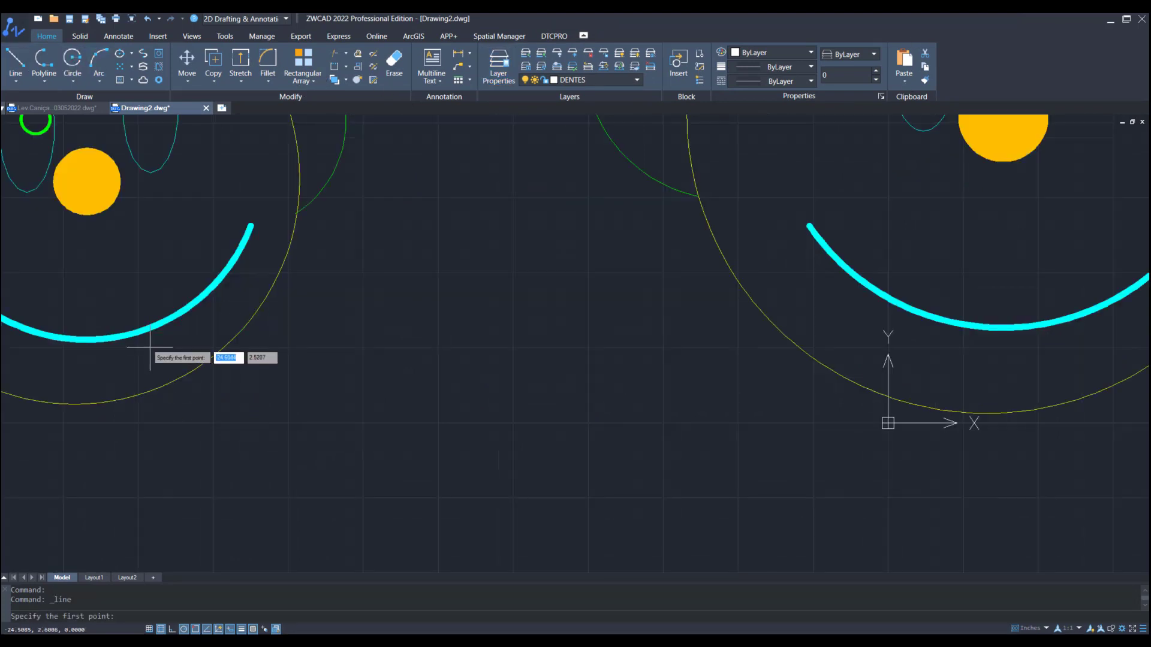
{"action": "left_click", "coordinate": [146, 329]}
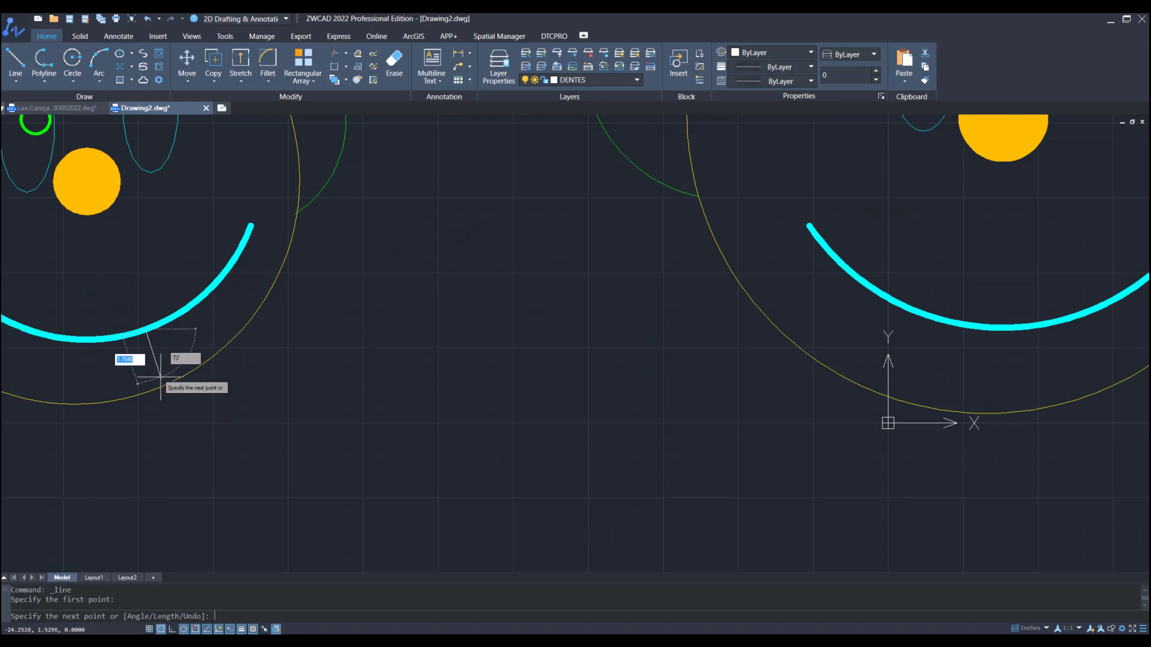
{"action": "left_click", "coordinate": [171, 358]}
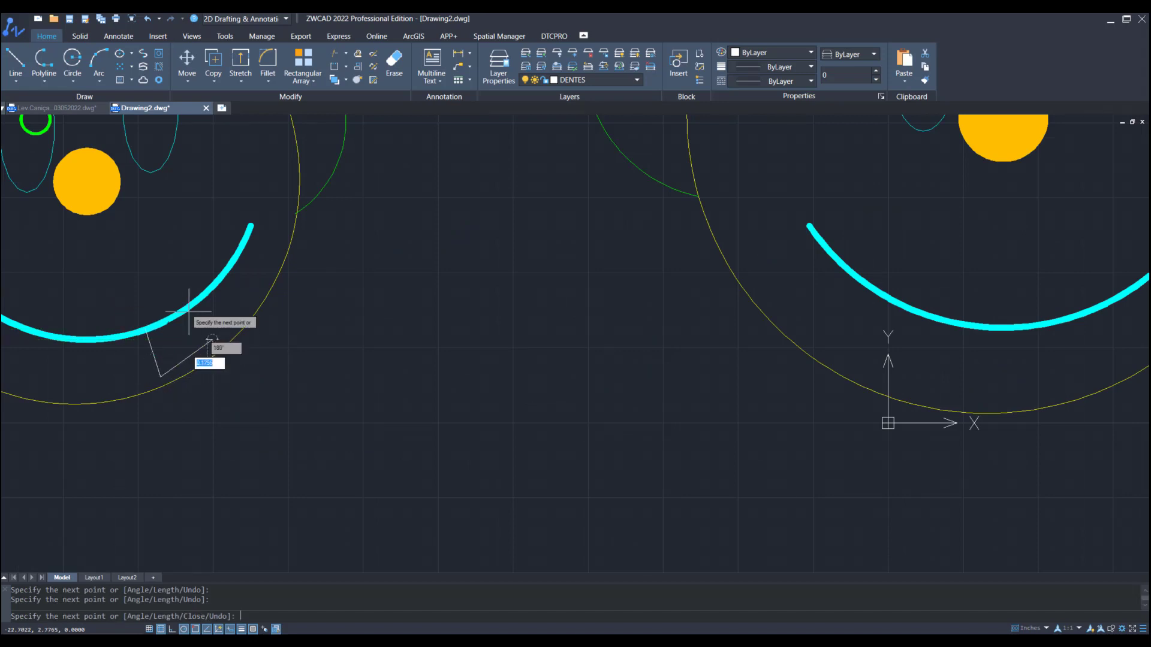
{"action": "left_click", "coordinate": [212, 340]}
{"action": "left_click", "coordinate": [189, 308]}
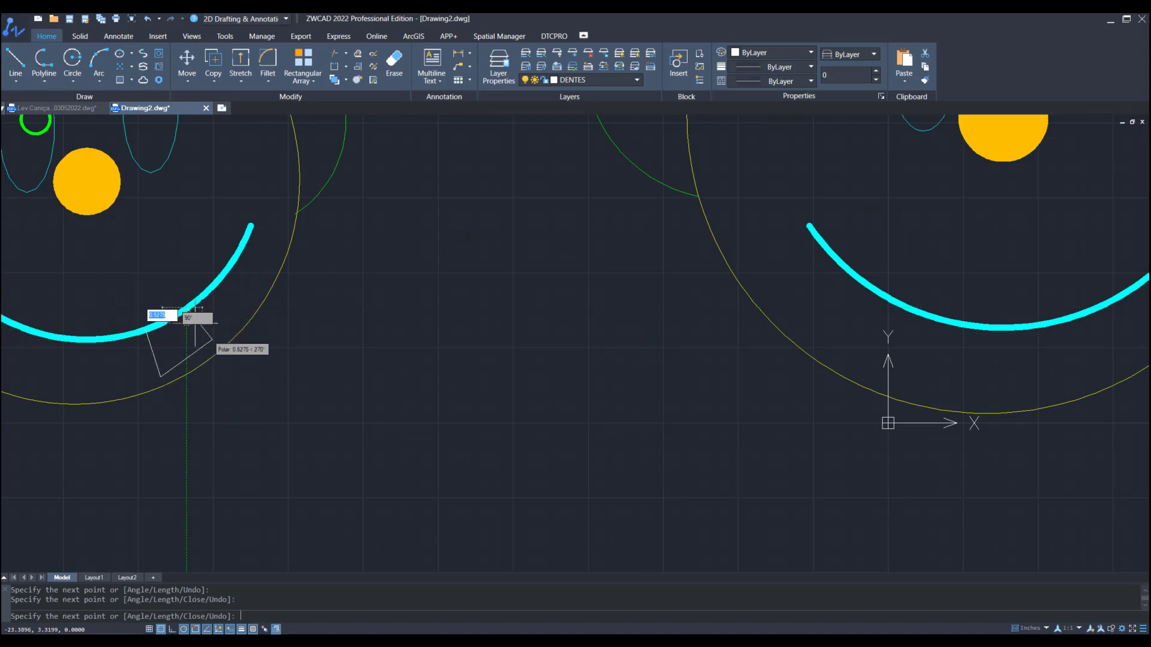
{"action": "left_click", "coordinate": [210, 339]}
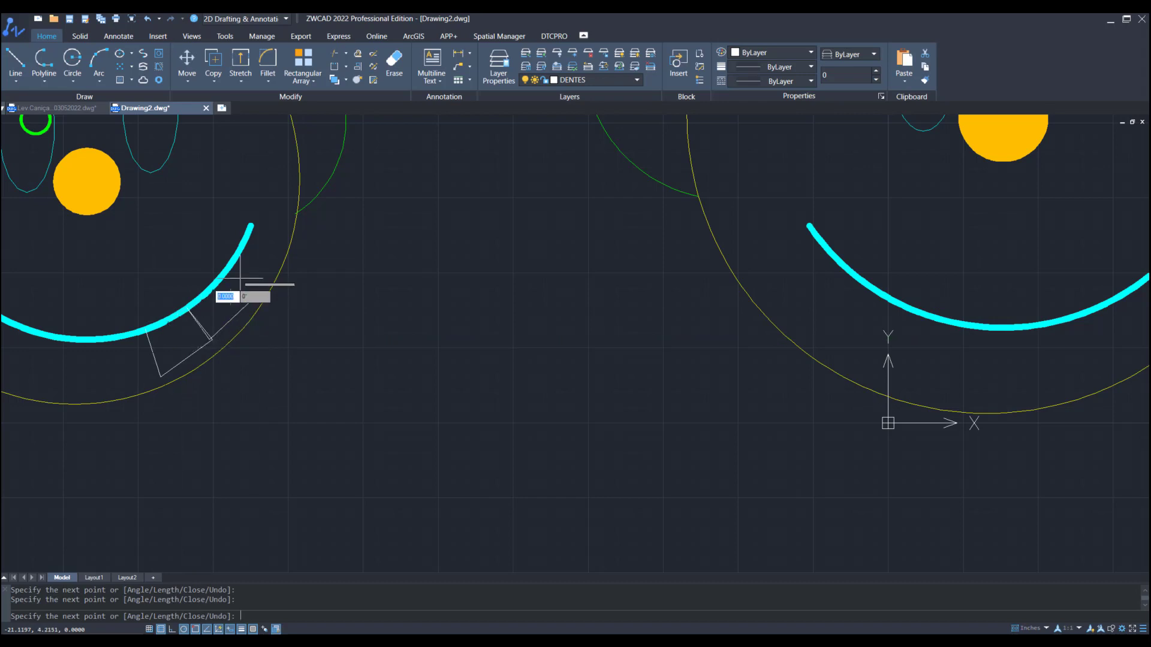
{"action": "key", "text": "Escape"}
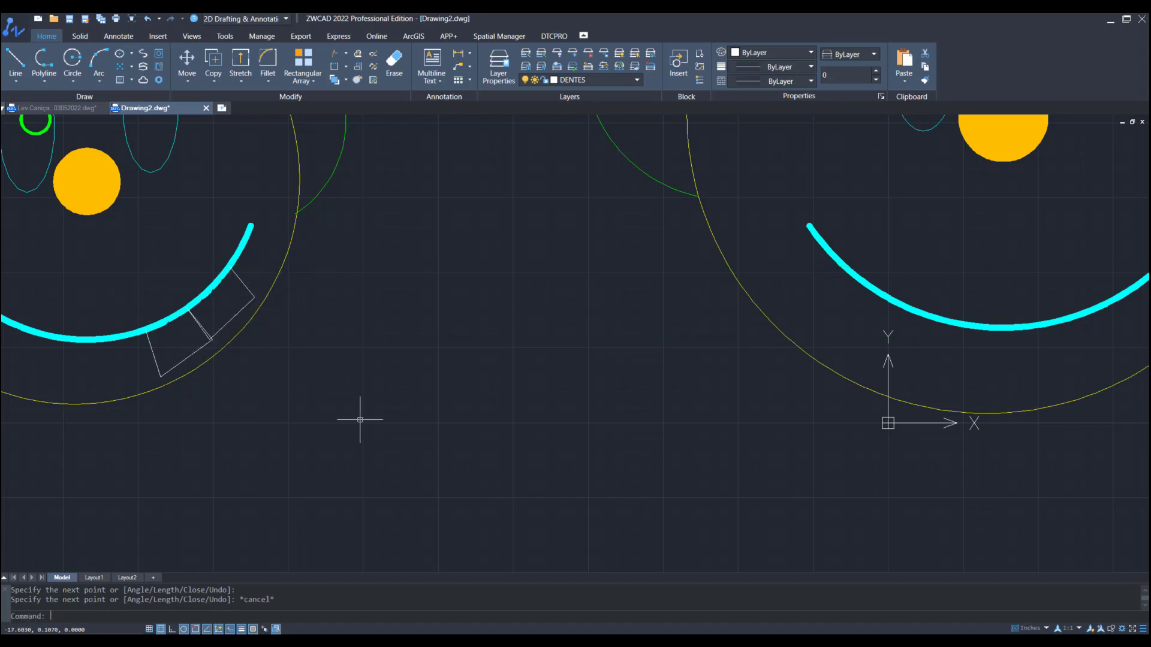
- Reopen the layer manager and try to delete the DENTES layer while it is current
{"action": "scroll", "coordinate": [359, 416], "scroll_direction": "down", "scroll_amount": 3}
{"action": "scroll", "coordinate": [386, 424], "scroll_direction": "up", "scroll_amount": 2}
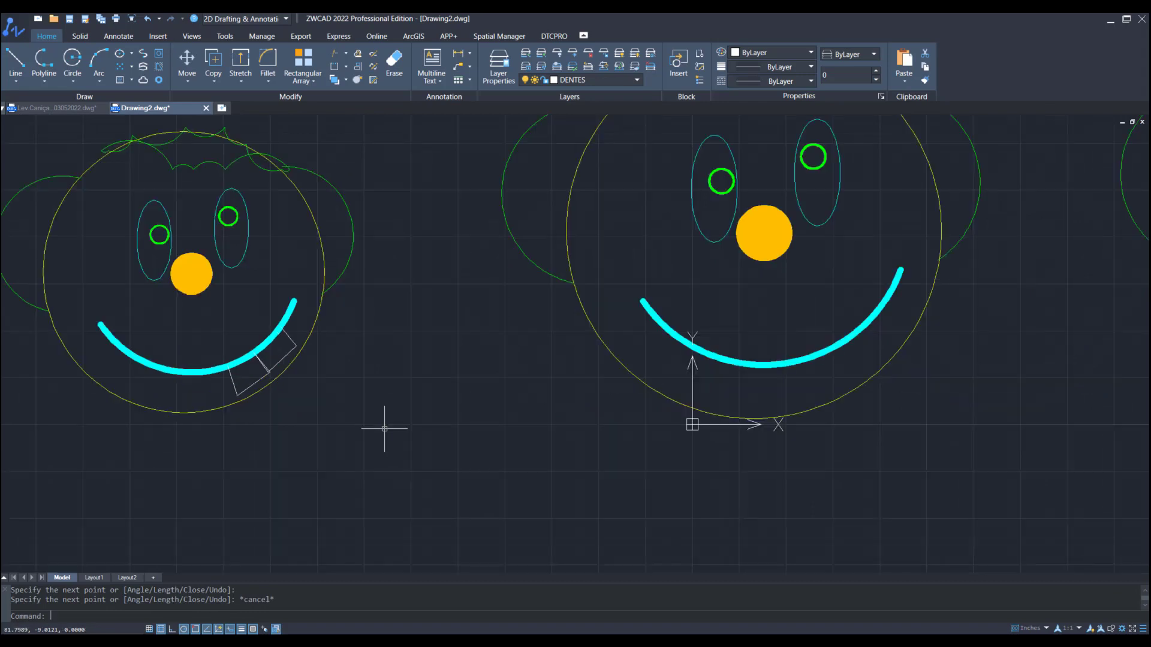
{"action": "scroll", "coordinate": [386, 423], "scroll_direction": "down", "scroll_amount": 2}
{"action": "left_click", "coordinate": [499, 66]}
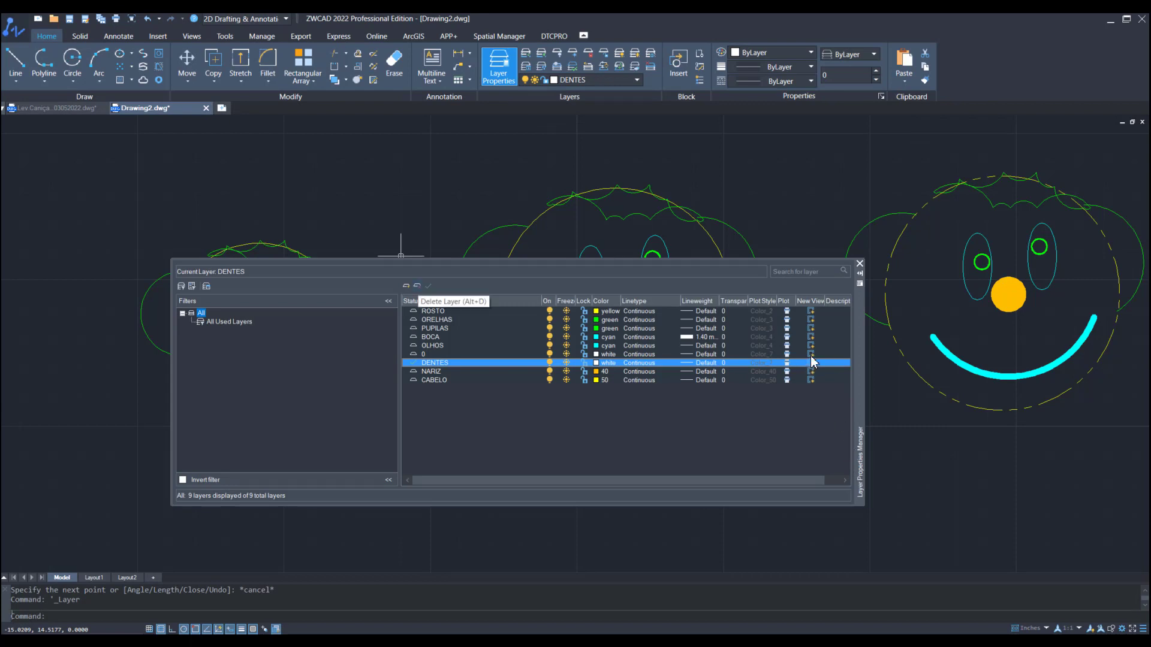
{"action": "key", "text": "alt+d"}
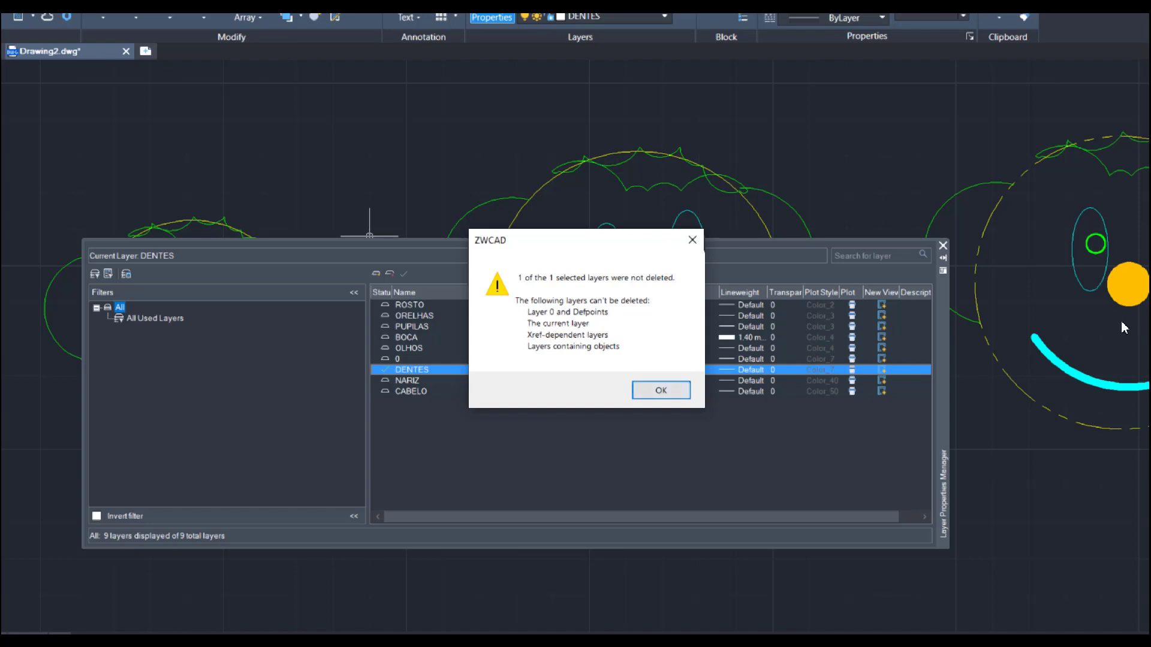
{"action": "key", "text": "Return"}
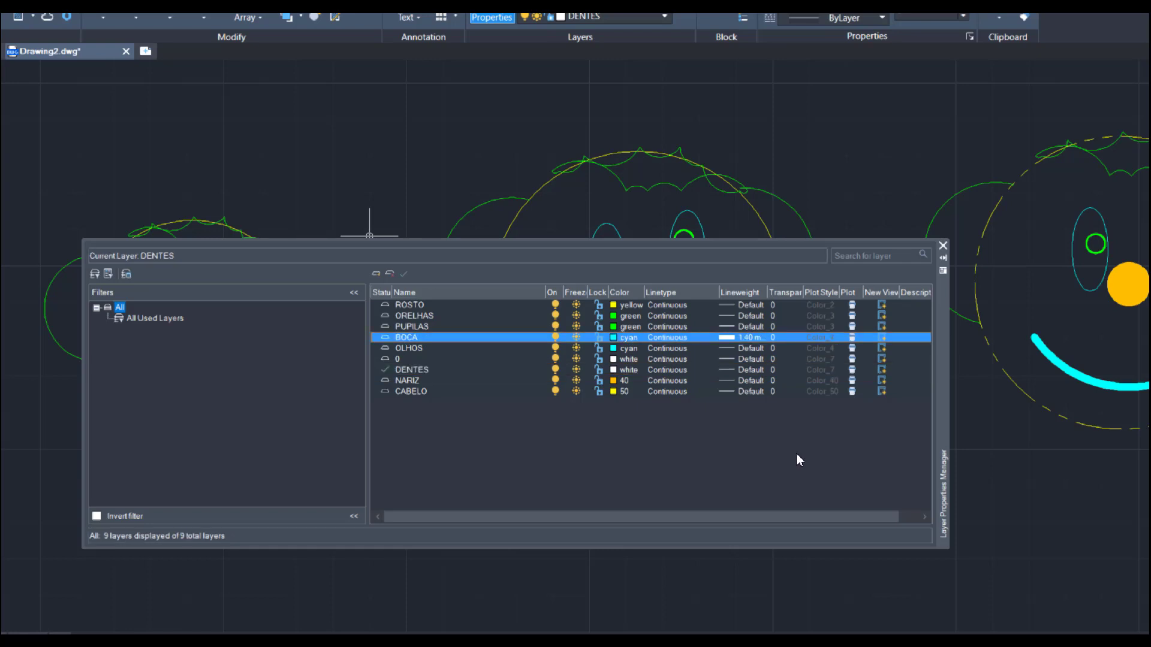
- Make BOCA the current layer and select the DENTES layer in the layer manager
{"action": "key", "text": "alt+c"}
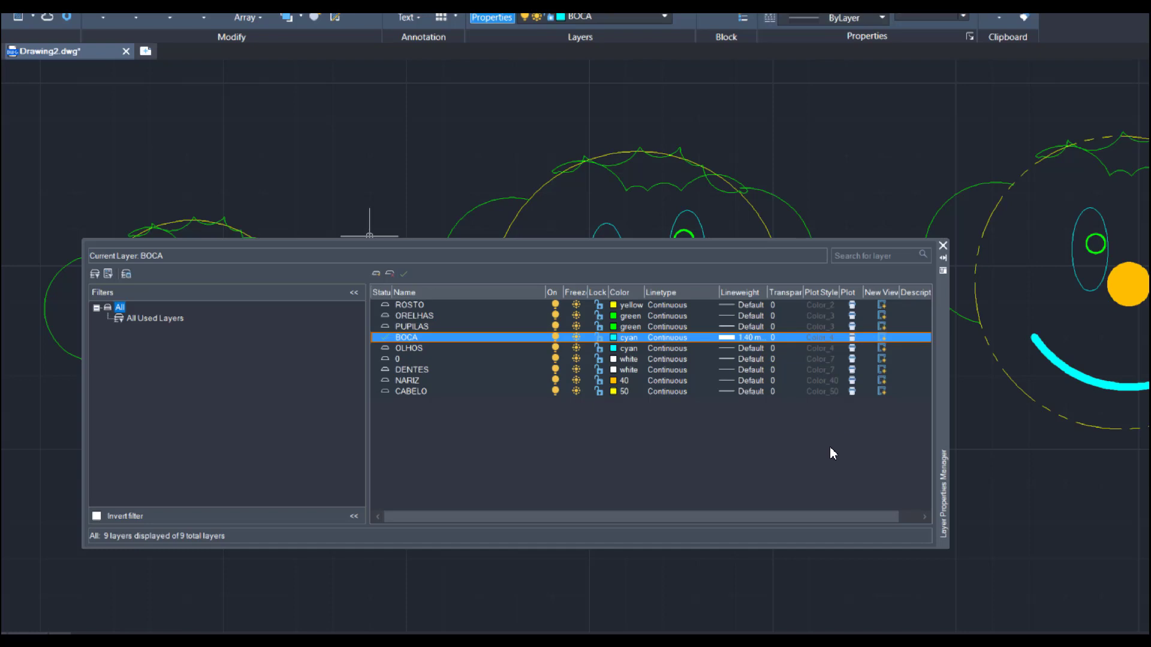
{"action": "key", "text": "d"}
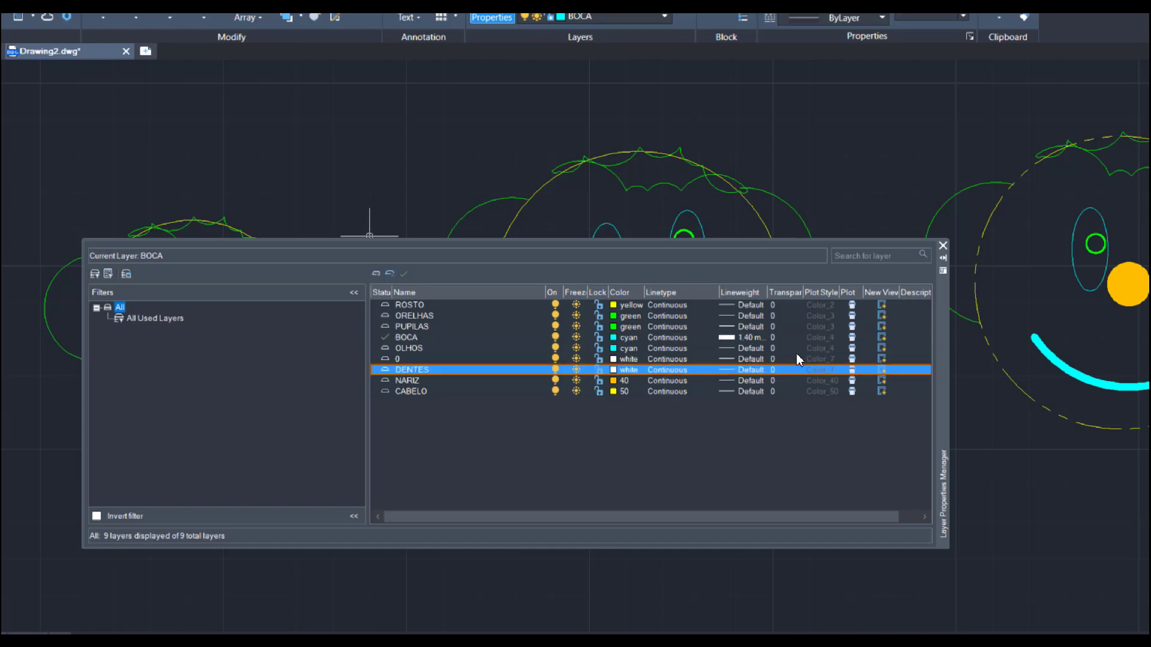
- Create a new empty layer with its default name and delete it again
{"action": "key", "text": "alt+n"}
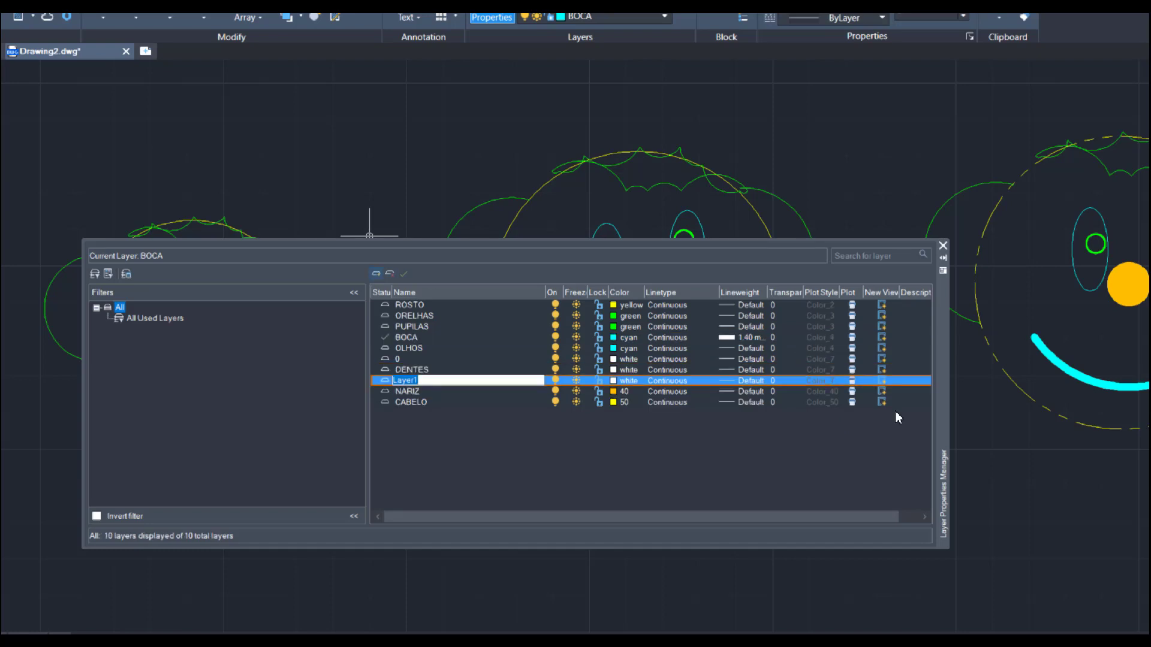
{"action": "key", "text": "alt+d"}
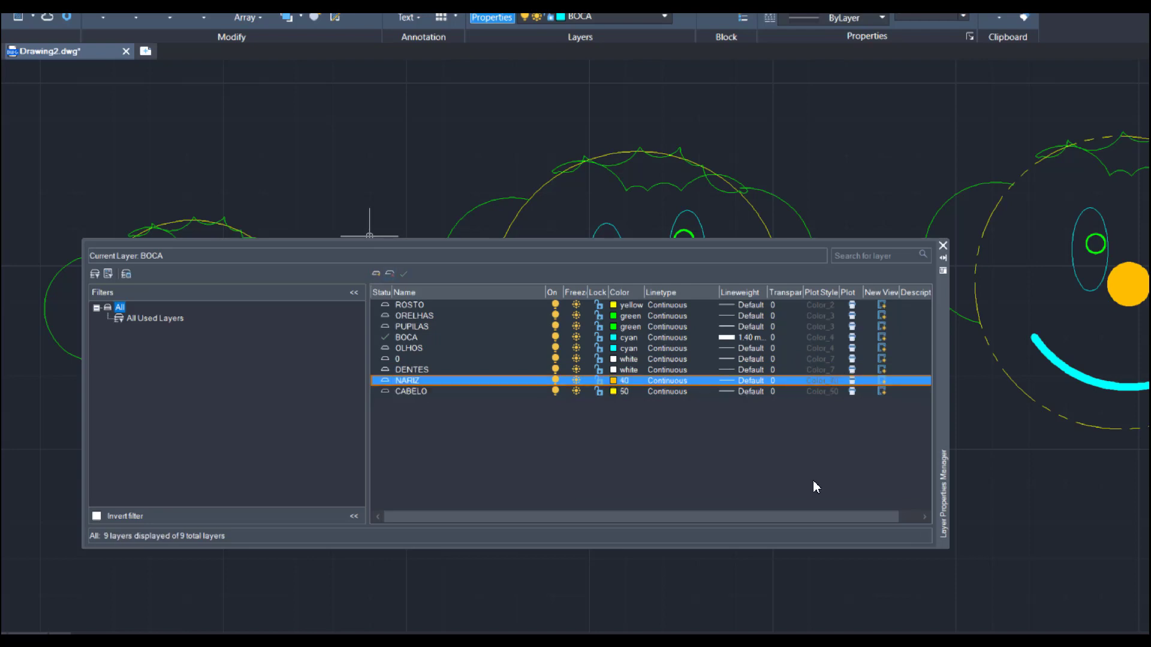
- Try to delete the DENTES layer while BOCA is current, and close the layer manager
{"action": "key", "text": "Up"}
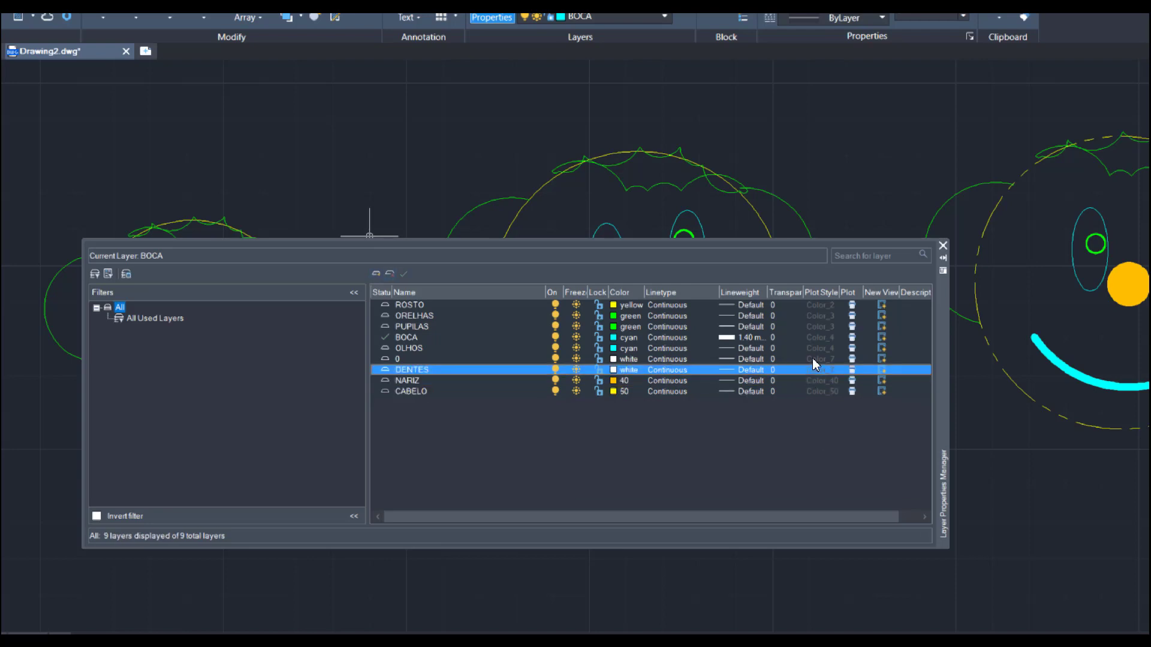
{"action": "key", "text": "alt+d"}
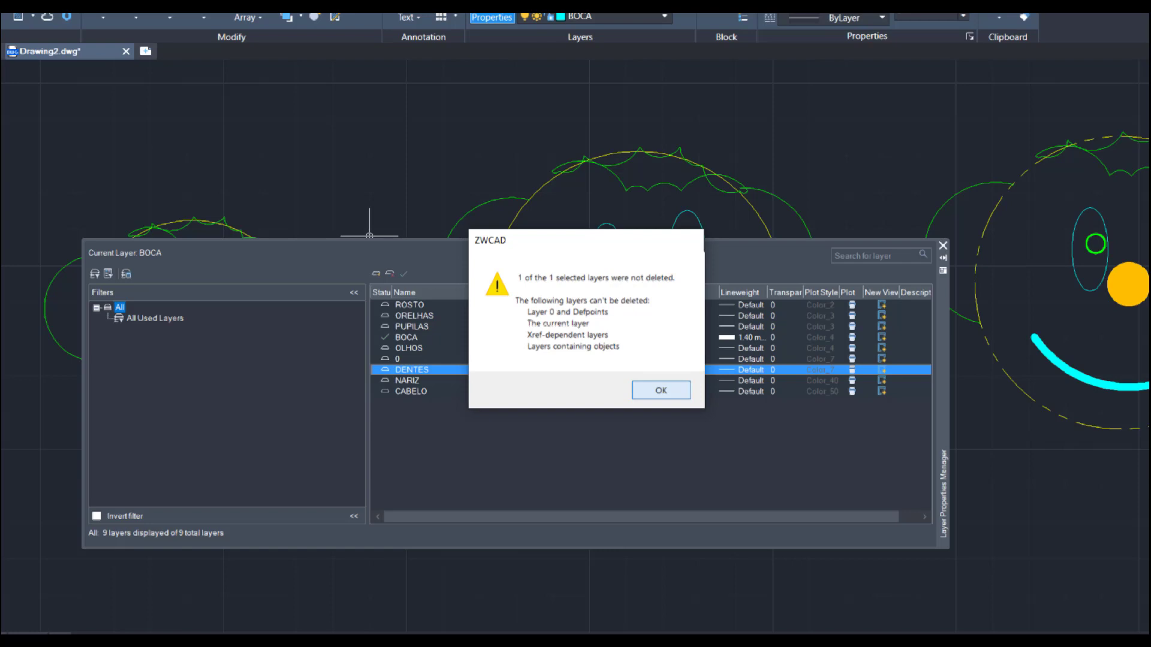
{"action": "key", "text": "Return"}
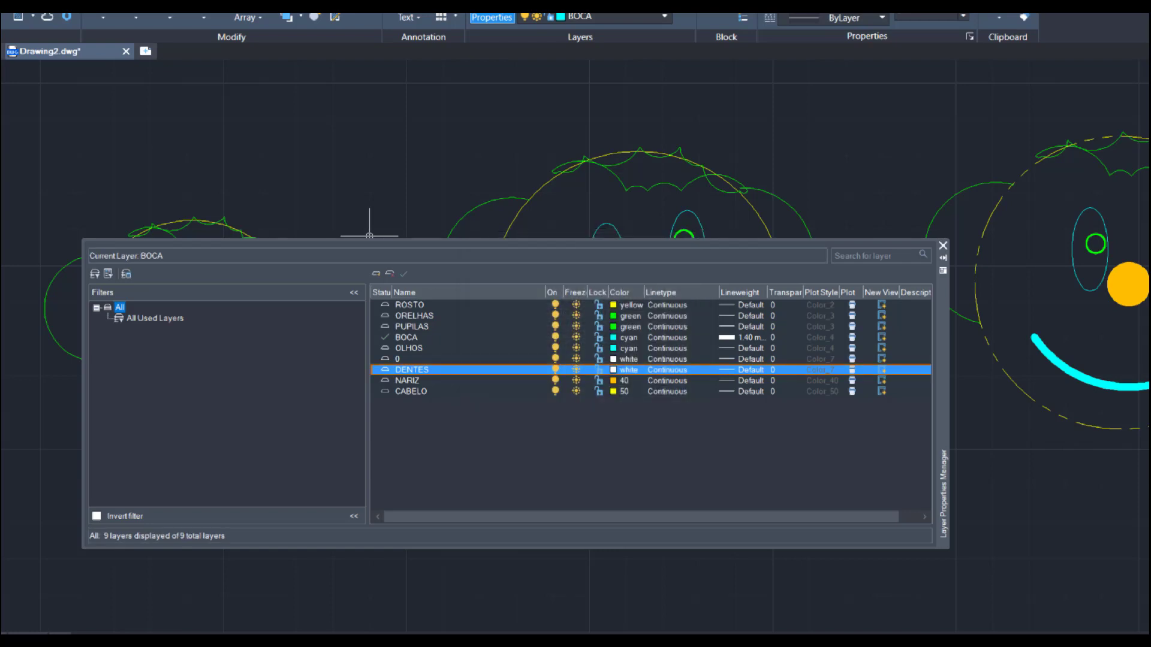
{"action": "left_click", "coordinate": [943, 245]}
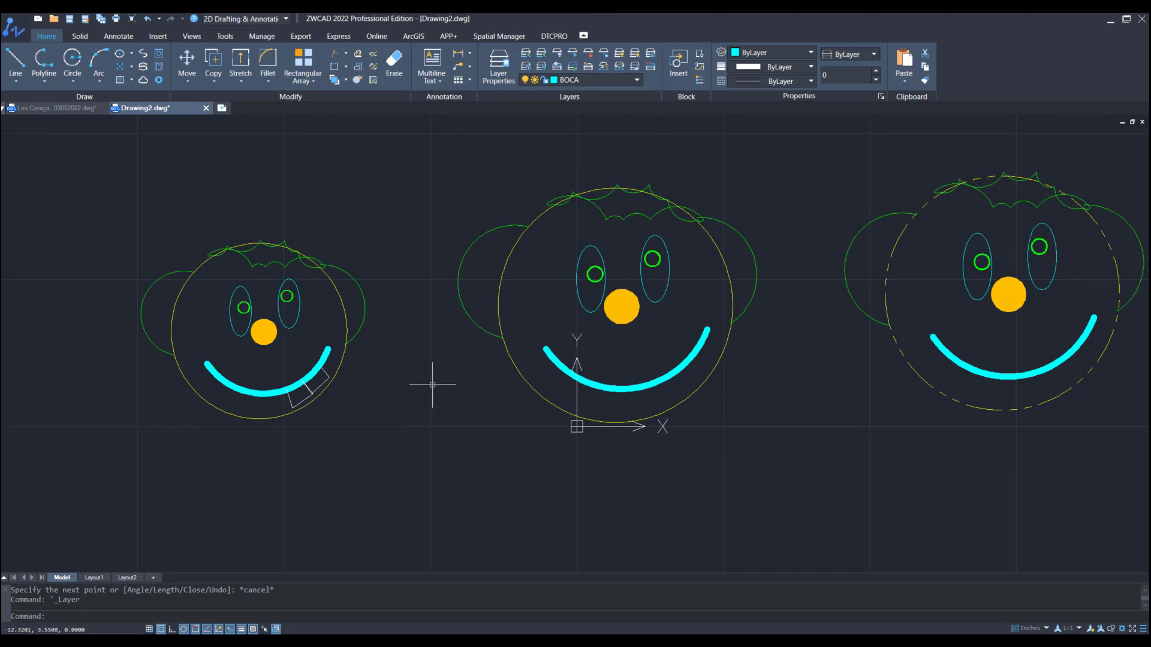
- Erase all the tooth lines below the left face's mouth
{"action": "scroll", "coordinate": [349, 358], "scroll_direction": "up", "scroll_amount": 2}
{"action": "middle_click_drag", "start_coordinate": [313, 385], "coordinate": [394, 393]}
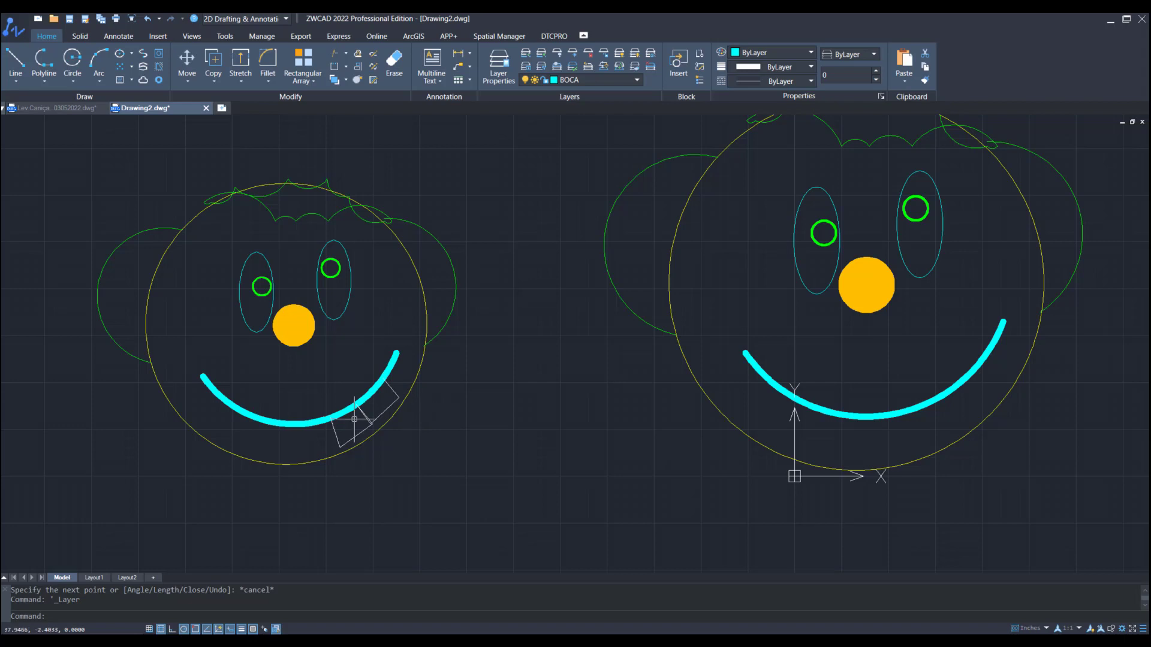
{"action": "scroll", "coordinate": [355, 419], "scroll_direction": "up", "scroll_amount": 2}
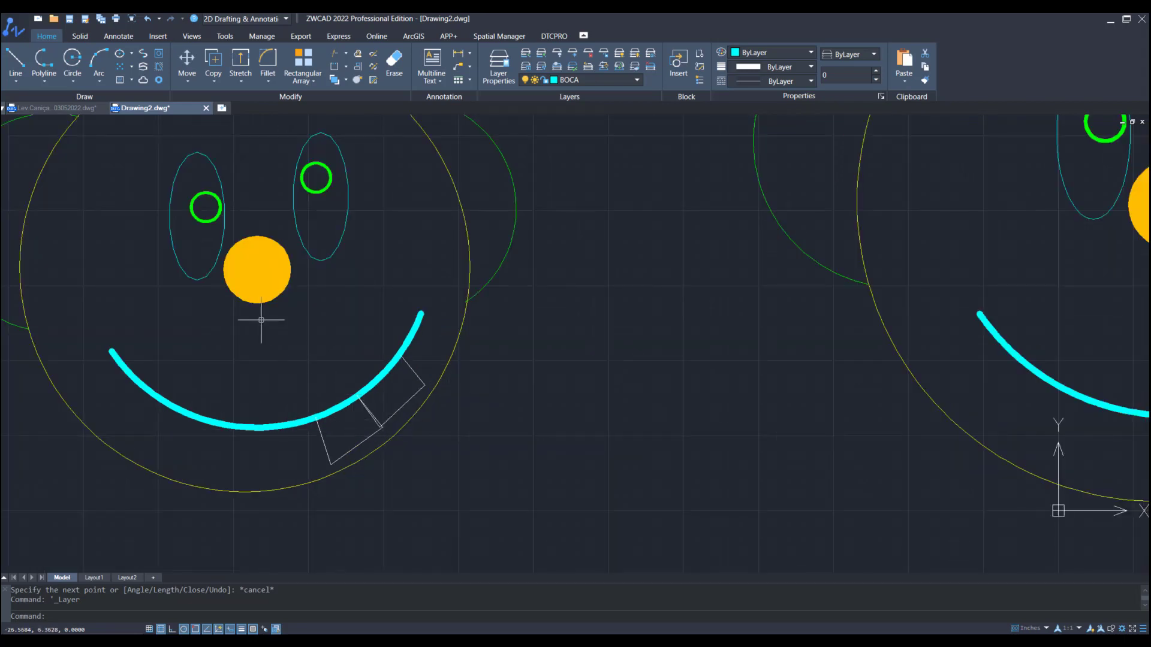
{"action": "left_click_drag", "start_coordinate": [261, 319], "coordinate": [495, 490]}
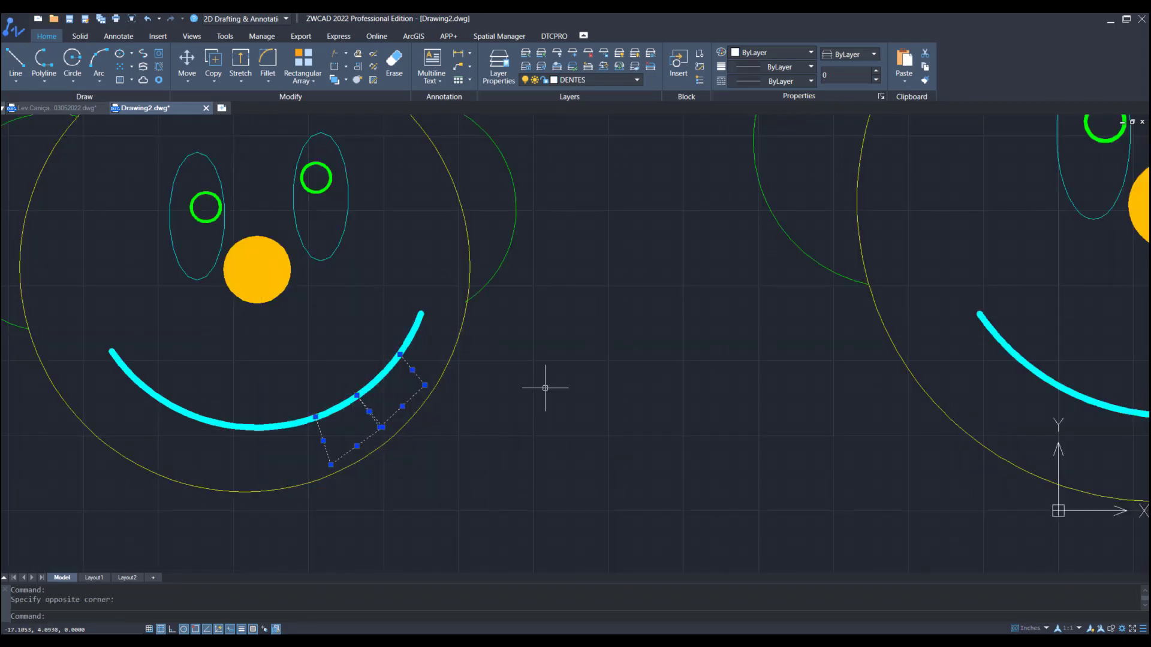
{"action": "key", "text": "Delete"}
- Delete the emptied DENTES layer in the layer manager and close the manager
{"action": "scroll", "coordinate": [555, 309], "scroll_direction": "down", "scroll_amount": 2}
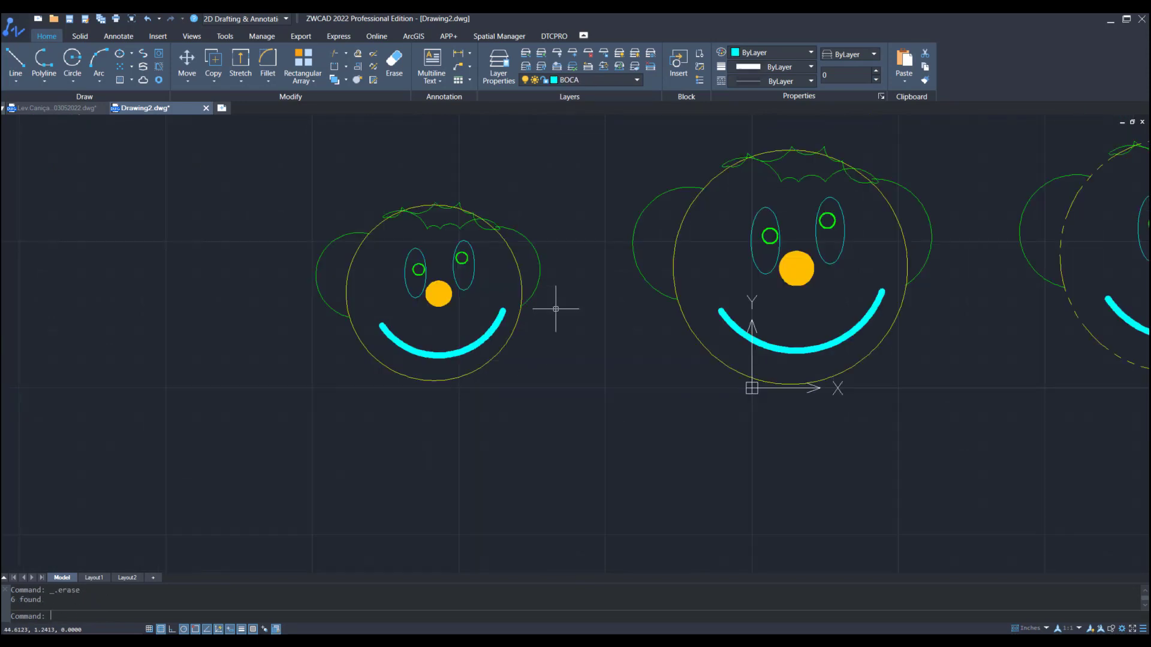
{"action": "left_click", "coordinate": [498, 65]}
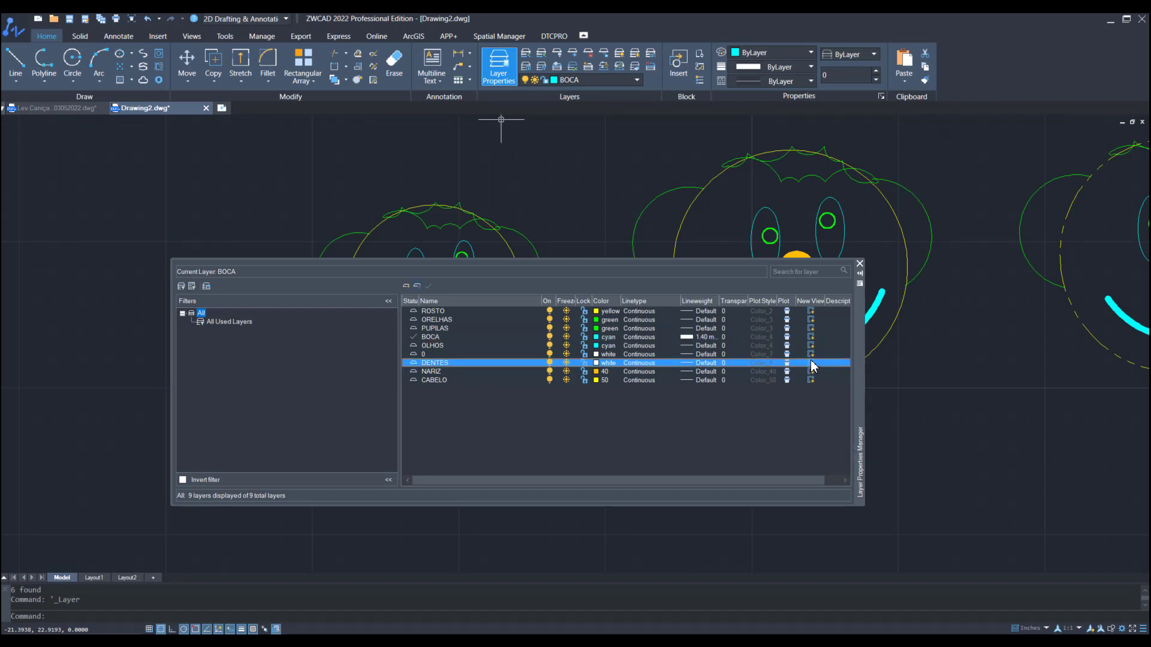
{"action": "key", "text": "Delete"}
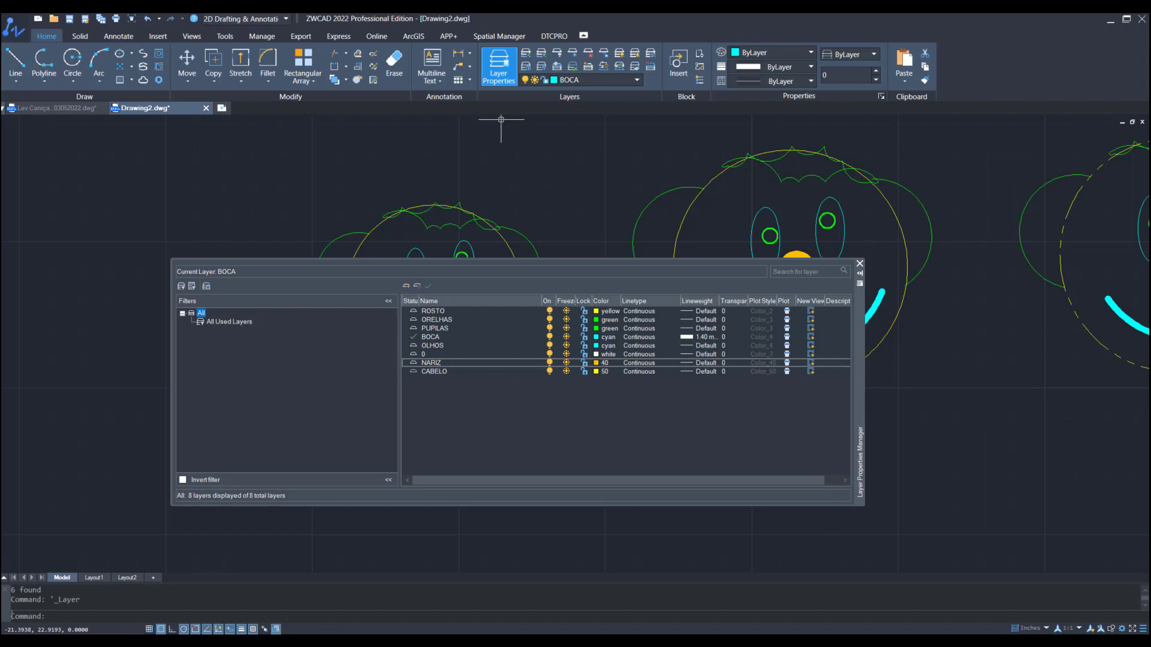
{"action": "left_click", "coordinate": [499, 68]}
{"action": "scroll", "coordinate": [708, 328], "scroll_direction": "down", "scroll_amount": 2}
{"action": "scroll", "coordinate": [729, 333], "scroll_direction": "up", "scroll_amount": 2}
{"action": "mouse_move", "coordinate": [1068, 440]}
{"action": "middle_mouse_down"}
{"action": "mouse_move", "coordinate": [842, 474]}
{"action": "mouse_move", "coordinate": [918, 442]}
{"action": "middle_mouse_up"}
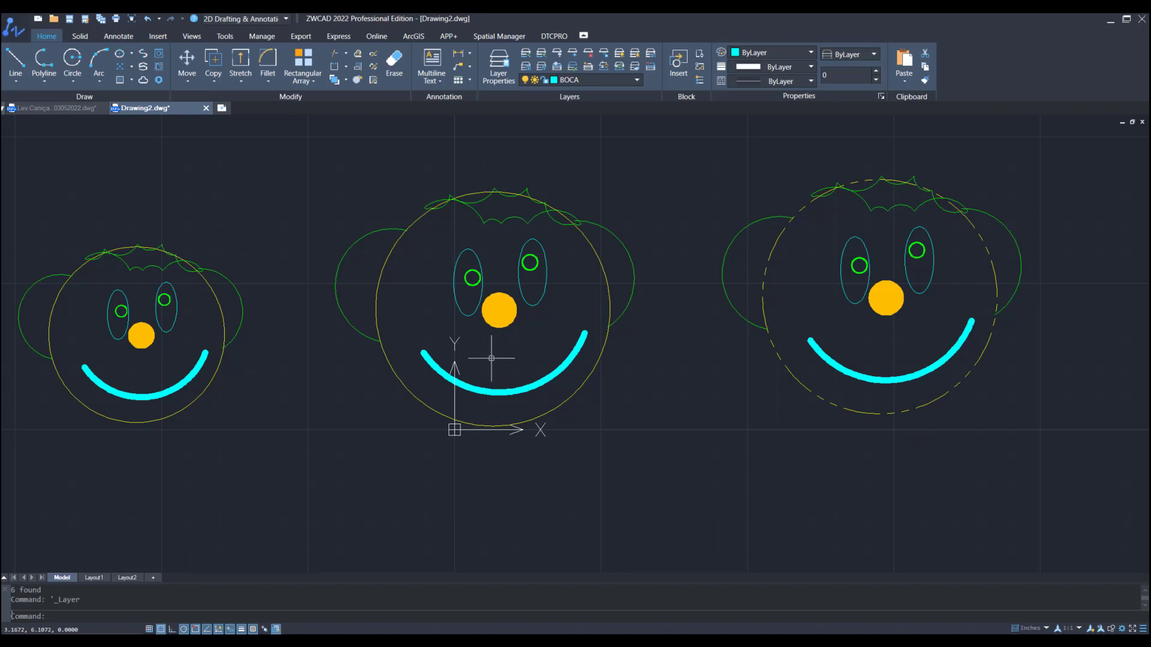
{"action": "scroll", "coordinate": [465, 395], "scroll_direction": "up", "scroll_amount": 2}
{"action": "scroll", "coordinate": [464, 397], "scroll_direction": "down", "scroll_amount": 2}
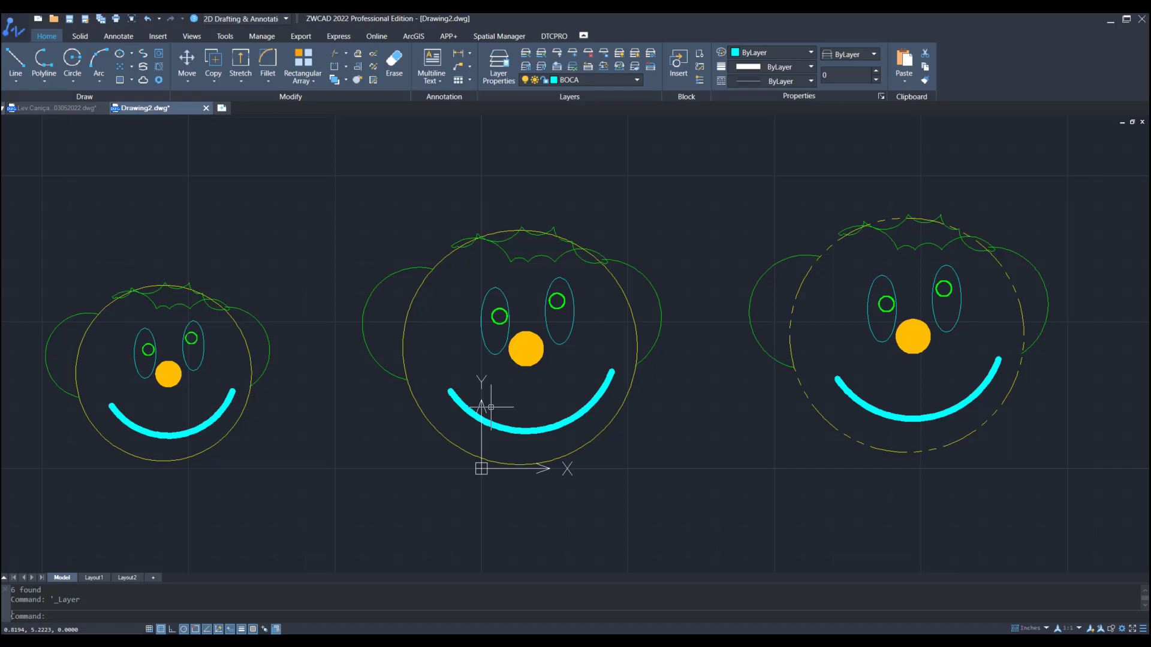
{"action": "scroll", "coordinate": [503, 390], "scroll_direction": "up", "scroll_amount": 2}
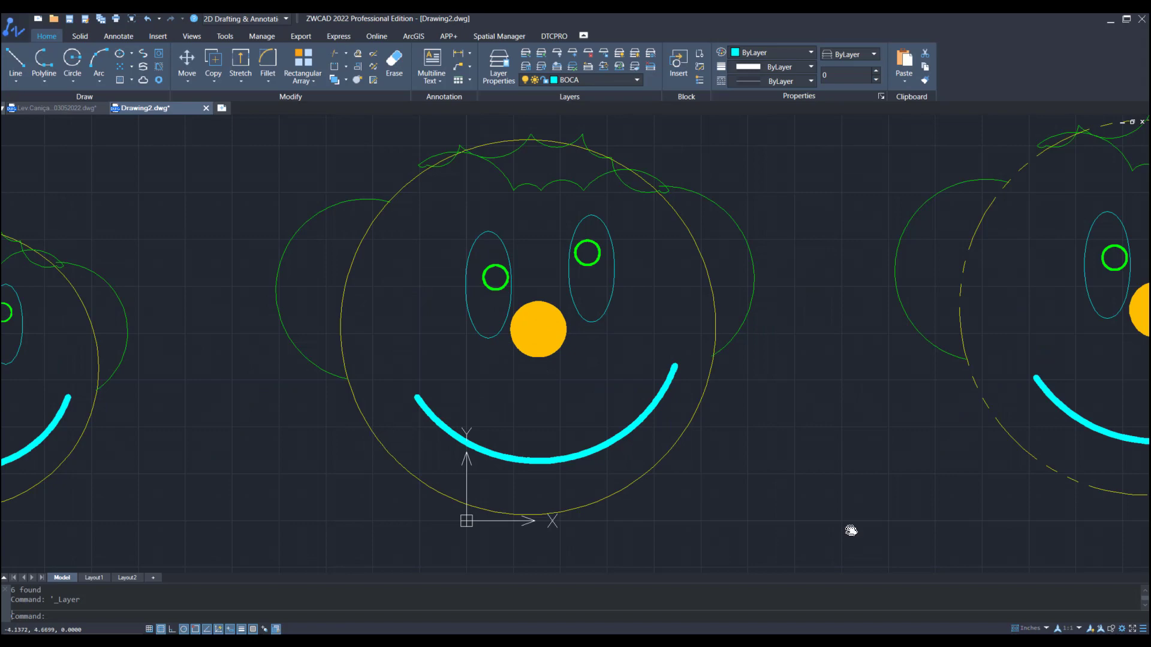
{"action": "middle_click_drag", "start_coordinate": [407, 428], "coordinate": [587, 413]}
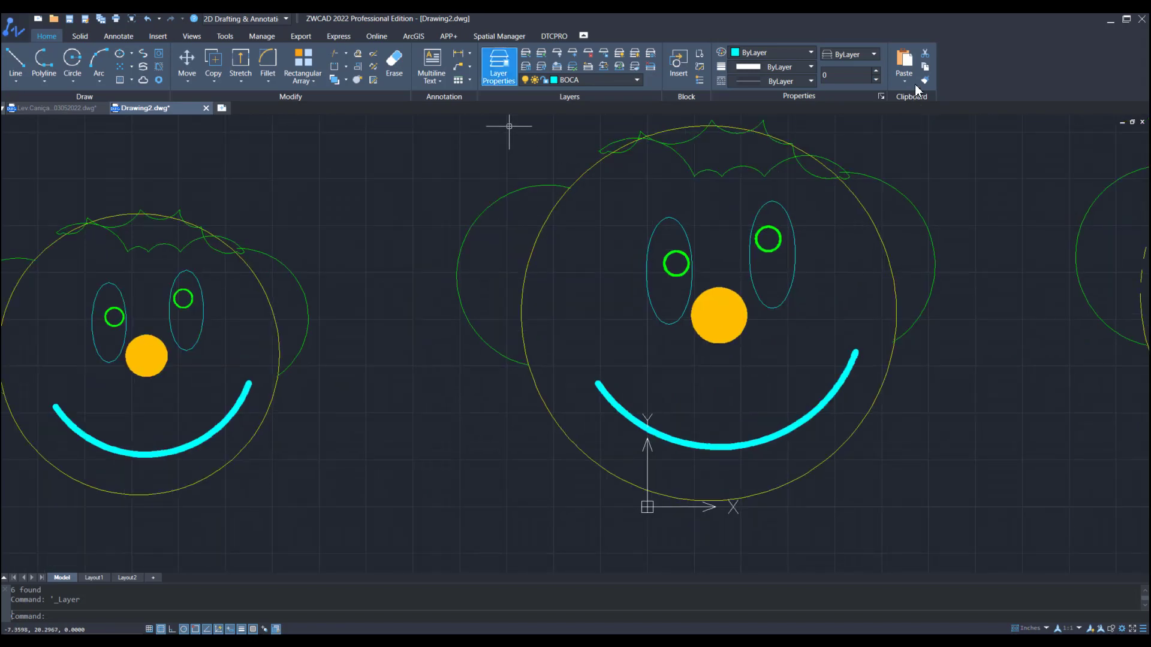
{"action": "scroll", "coordinate": [587, 336], "scroll_direction": "down", "scroll_amount": 2}
{"action": "middle_click_drag", "start_coordinate": [1106, 451], "coordinate": [1042, 446]}
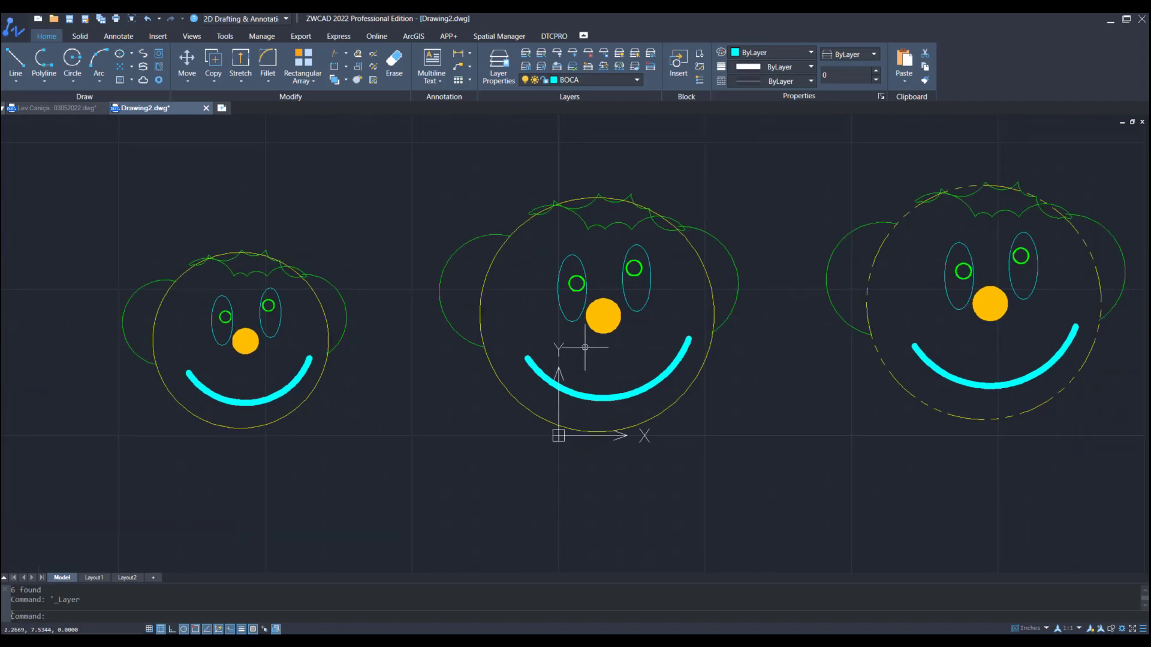